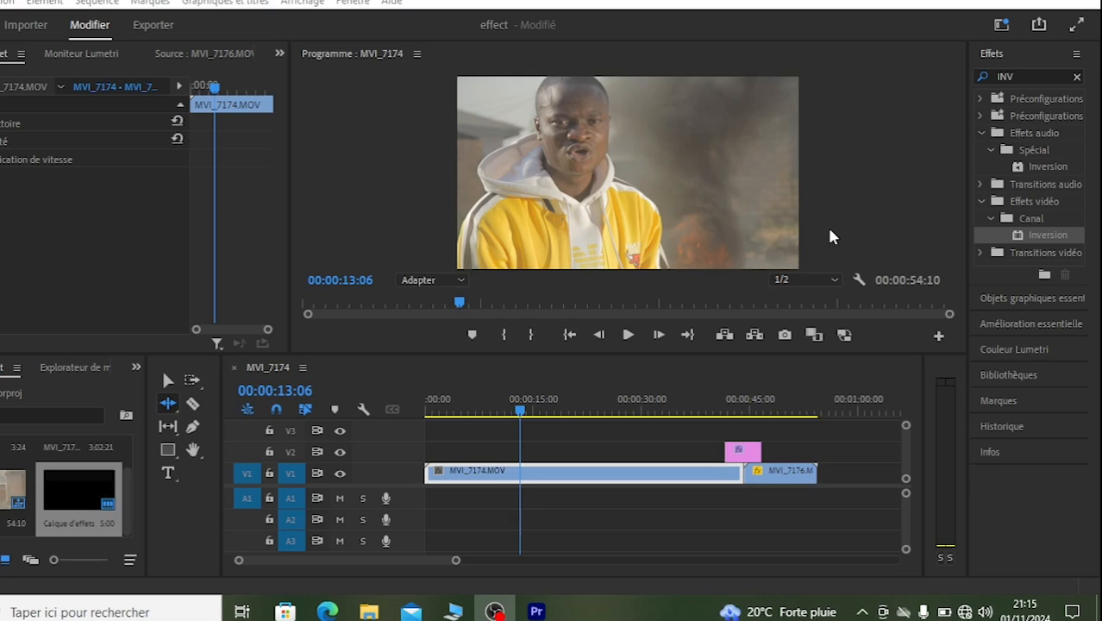
Step: Switch to Premiere Pro, load the workspace that shows Couleur Lumetri, and widen the program monitor
{"action": "left_click", "coordinate": [536, 611]}
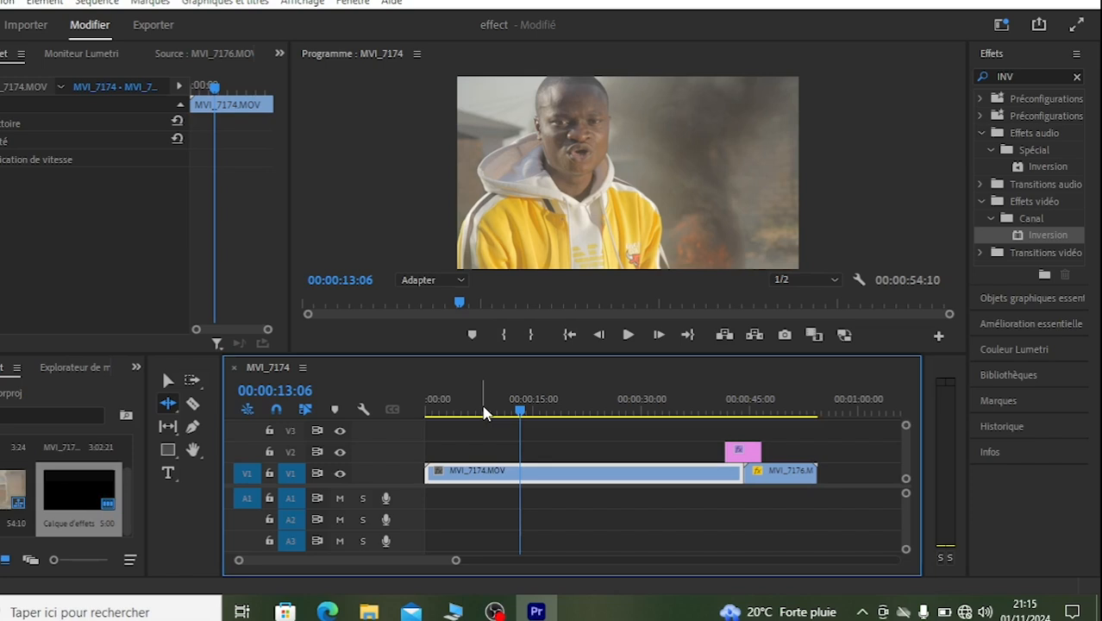
{"action": "left_click", "coordinate": [993, 57]}
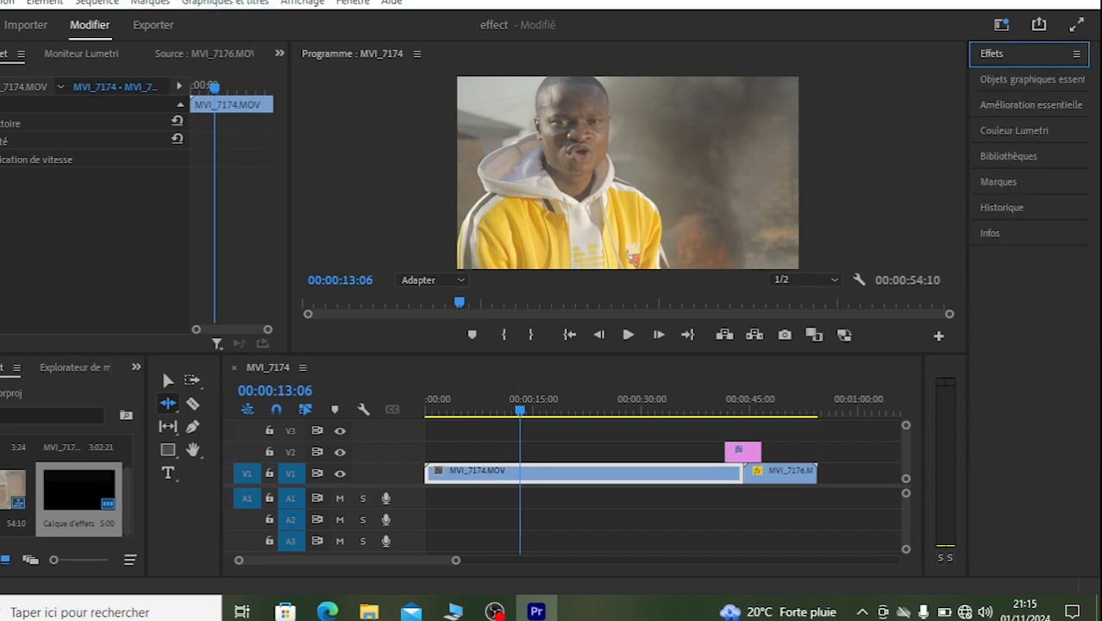
{"action": "left_click", "coordinate": [352, 2]}
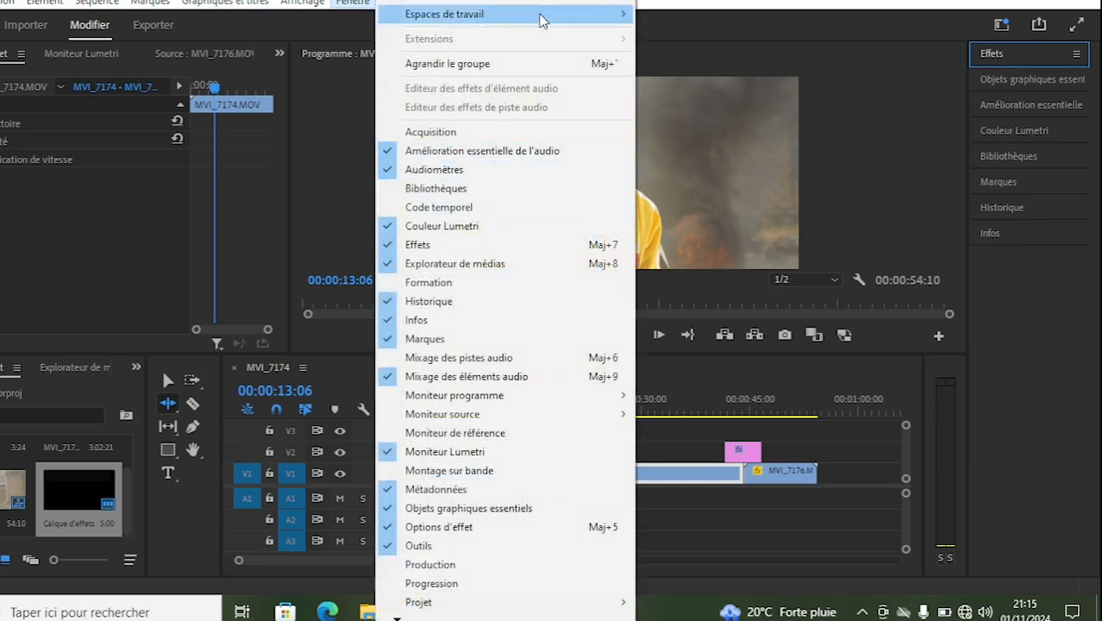
{"action": "mouse_move", "coordinate": [542, 19]}
{"action": "left_click", "coordinate": [689, 74]}
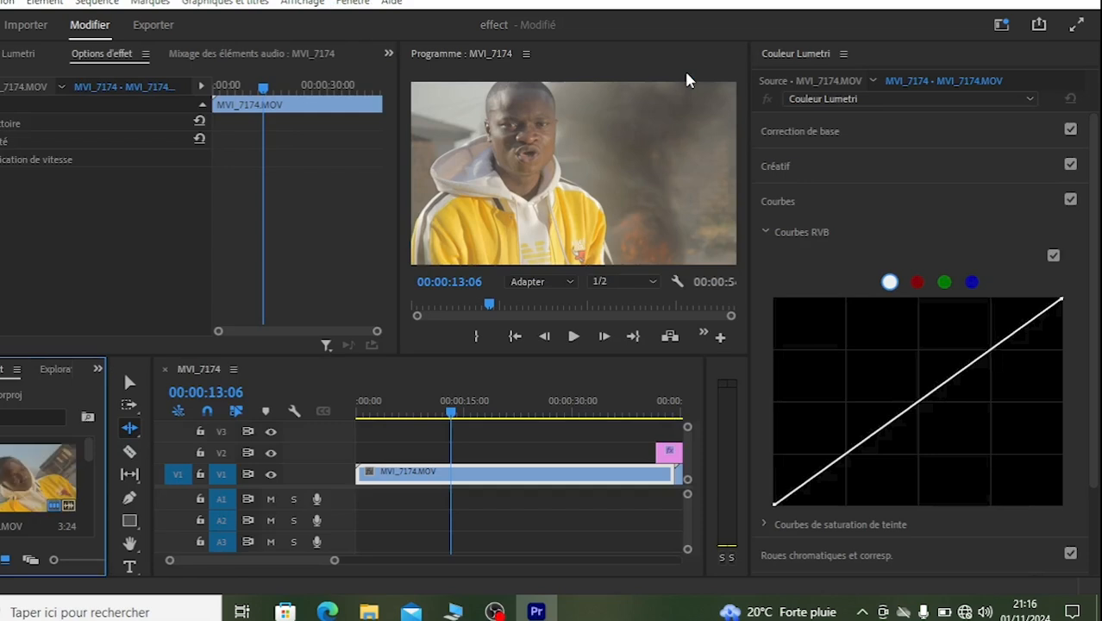
{"action": "left_click_drag", "start_coordinate": [397, 167], "coordinate": [205, 169]}
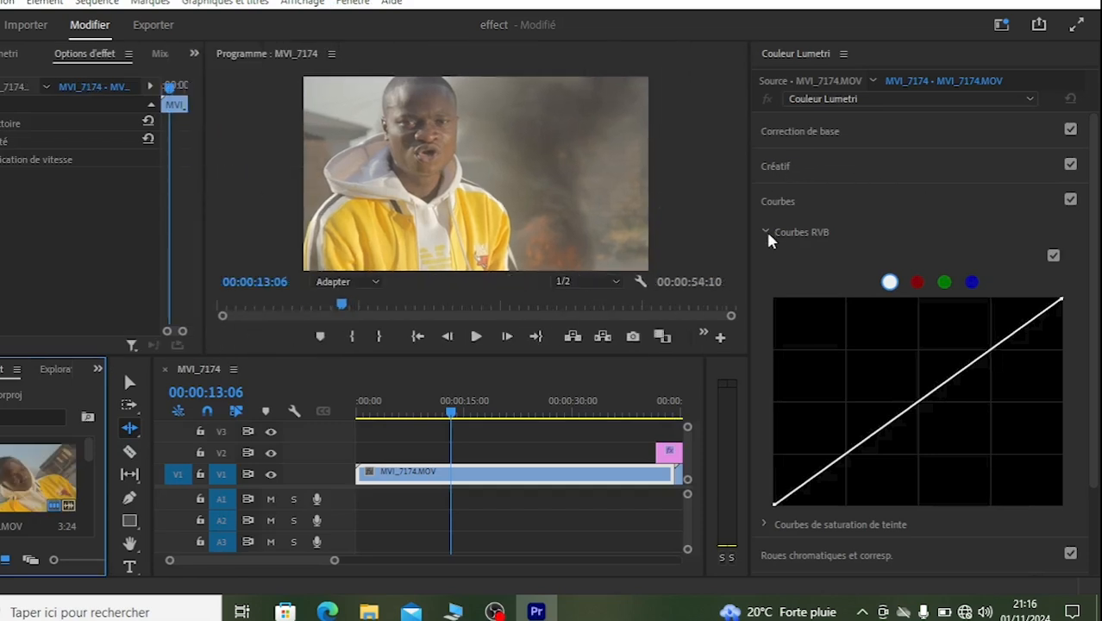
Step: In the Lumière settings of Correction de base, set Noirs to -56,3, Blancs to -45,4 and Tons foncés to -33,6 for MVI_7174.MOV
{"action": "left_click", "coordinate": [780, 205]}
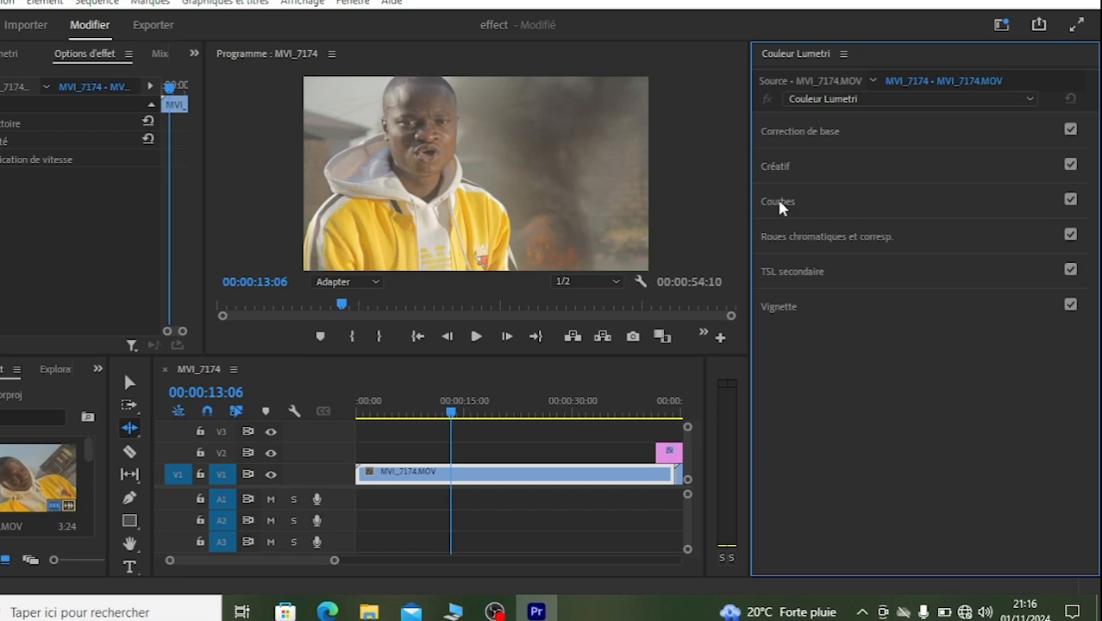
{"action": "left_click", "coordinate": [818, 131]}
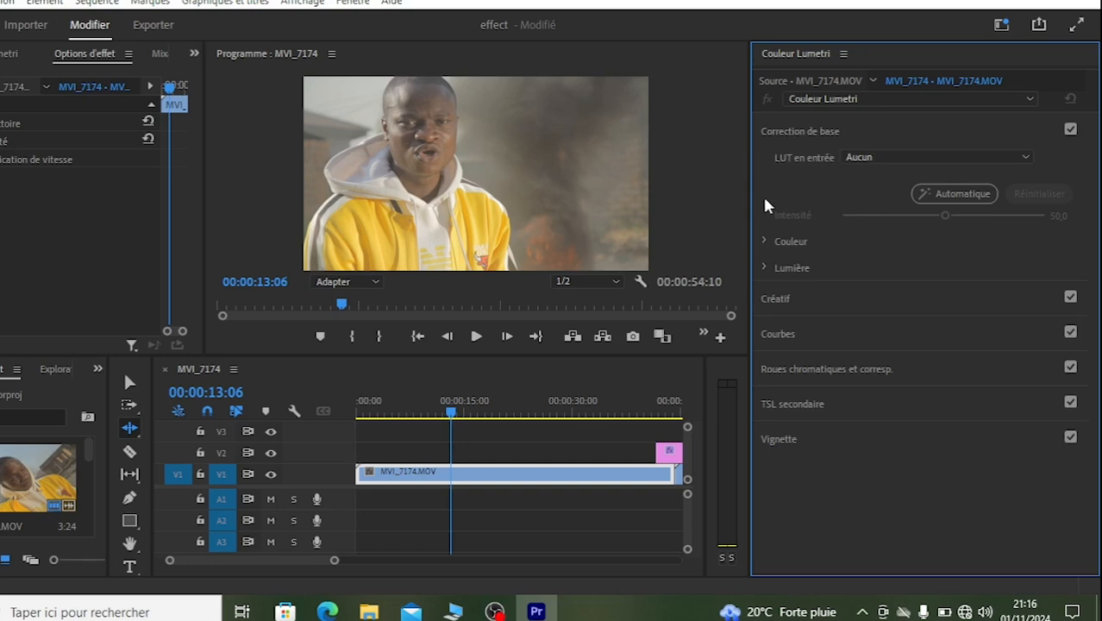
{"action": "left_click", "coordinate": [764, 268]}
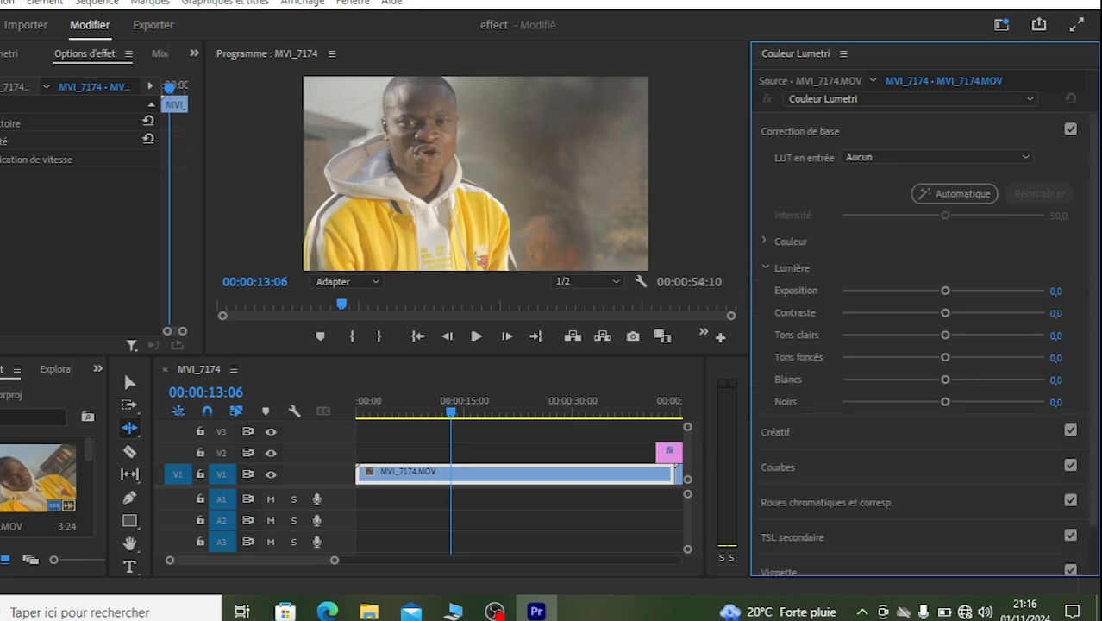
{"action": "left_click_drag", "start_coordinate": [1094, 154], "coordinate": [1095, 169]}
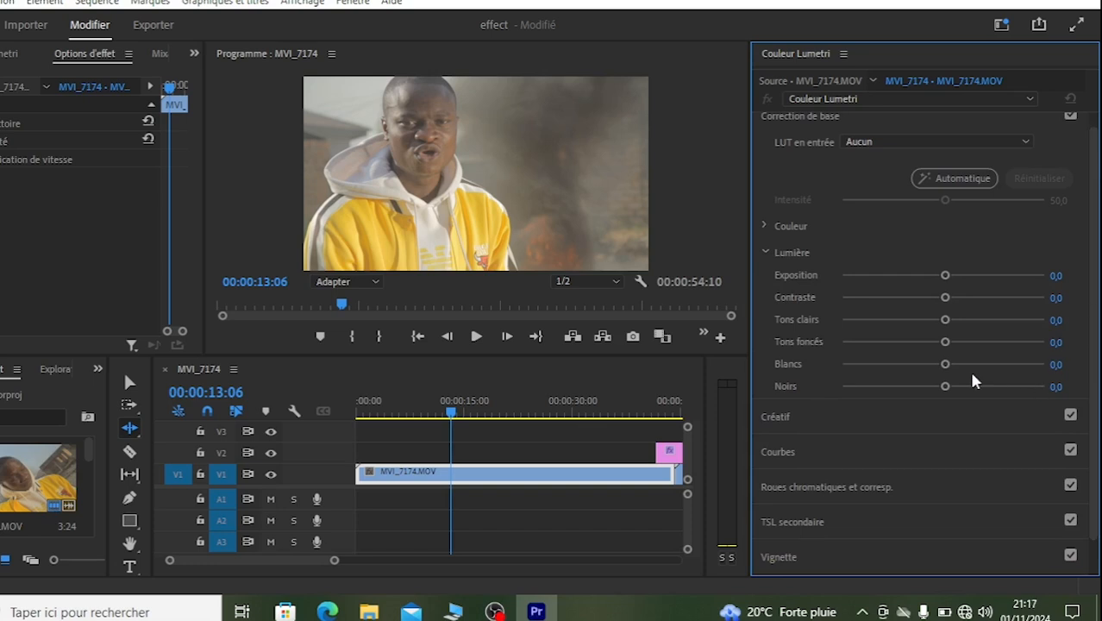
{"action": "left_click", "coordinate": [945, 364]}
{"action": "left_click_drag", "start_coordinate": [946, 394], "coordinate": [888, 394]}
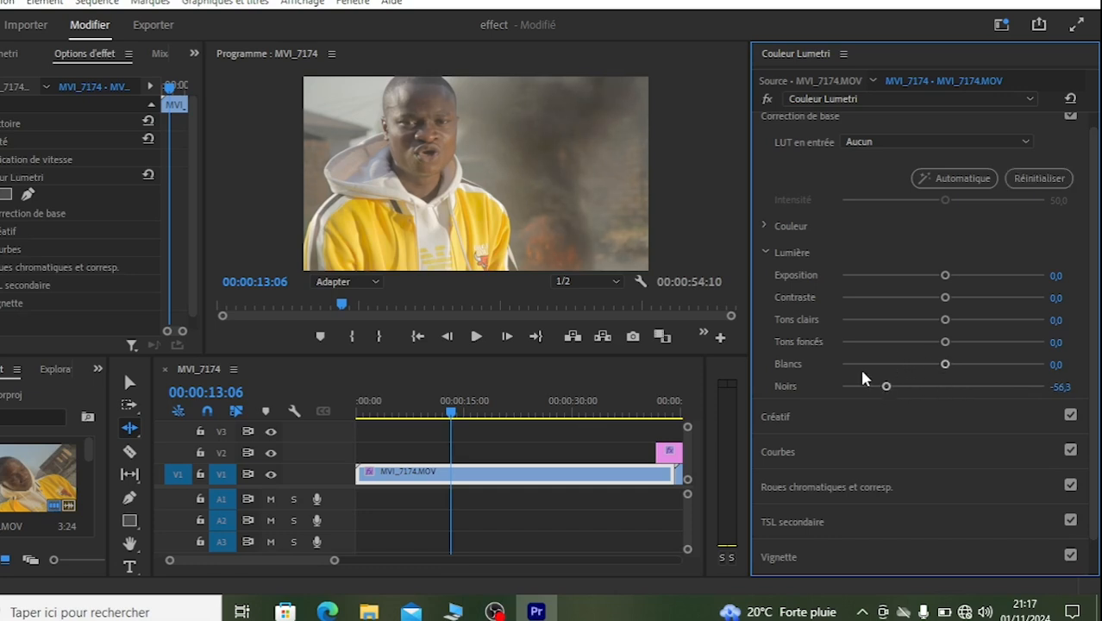
{"action": "left_click_drag", "start_coordinate": [944, 363], "coordinate": [896, 375]}
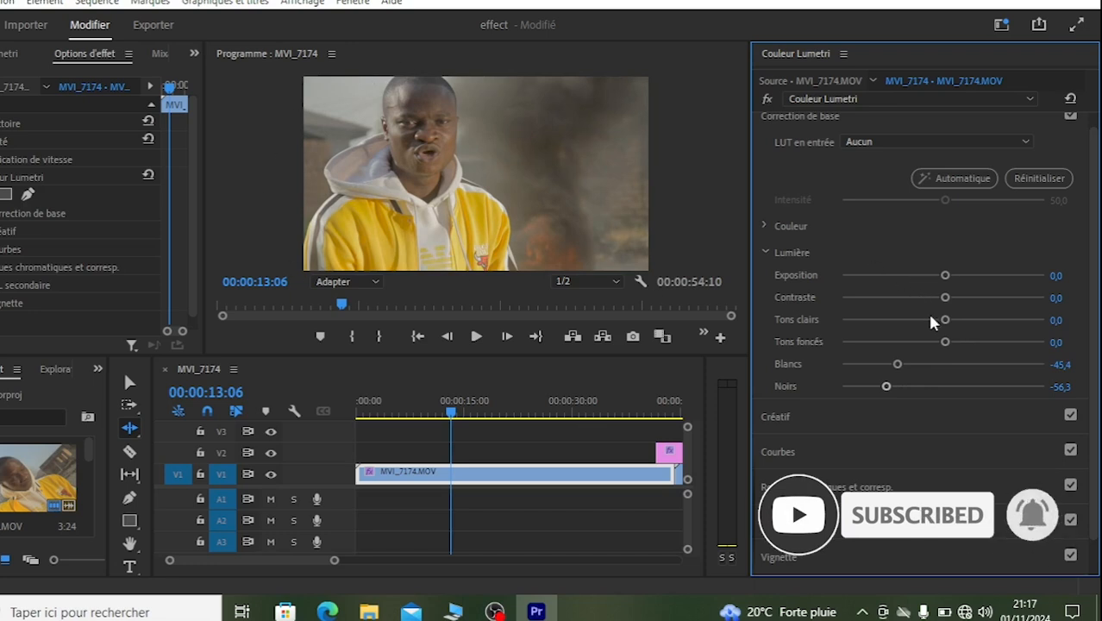
{"action": "left_click_drag", "start_coordinate": [945, 342], "coordinate": [909, 343]}
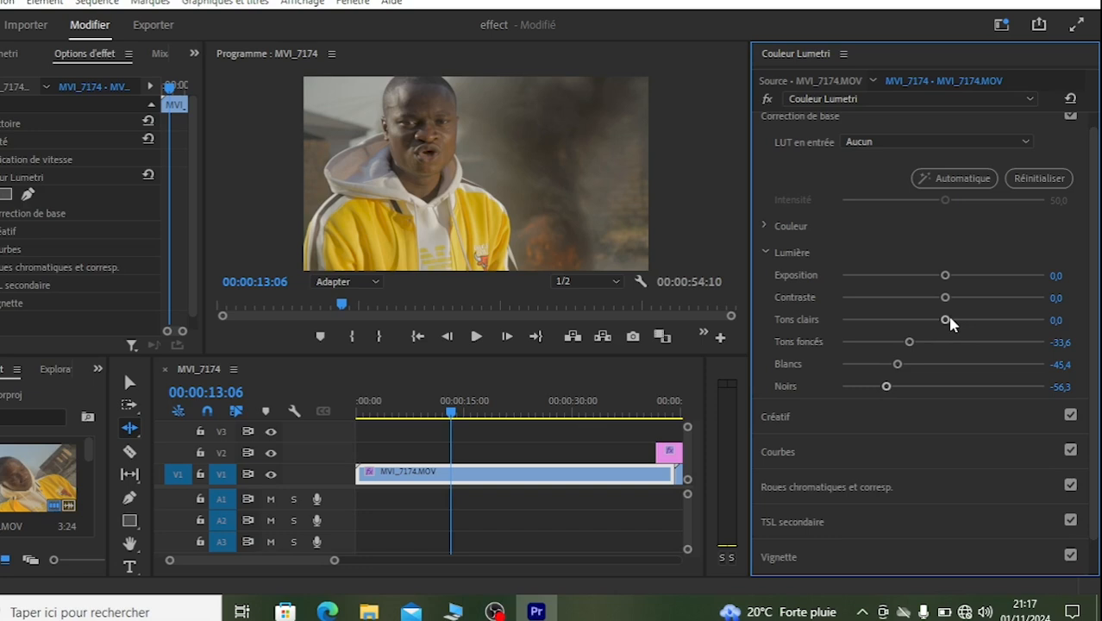
Step: Set Tons clairs to 60,5, Contraste to 34,5 and Exposition to 0,4 in the Lumière settings
{"action": "left_click_drag", "start_coordinate": [948, 319], "coordinate": [1004, 319]}
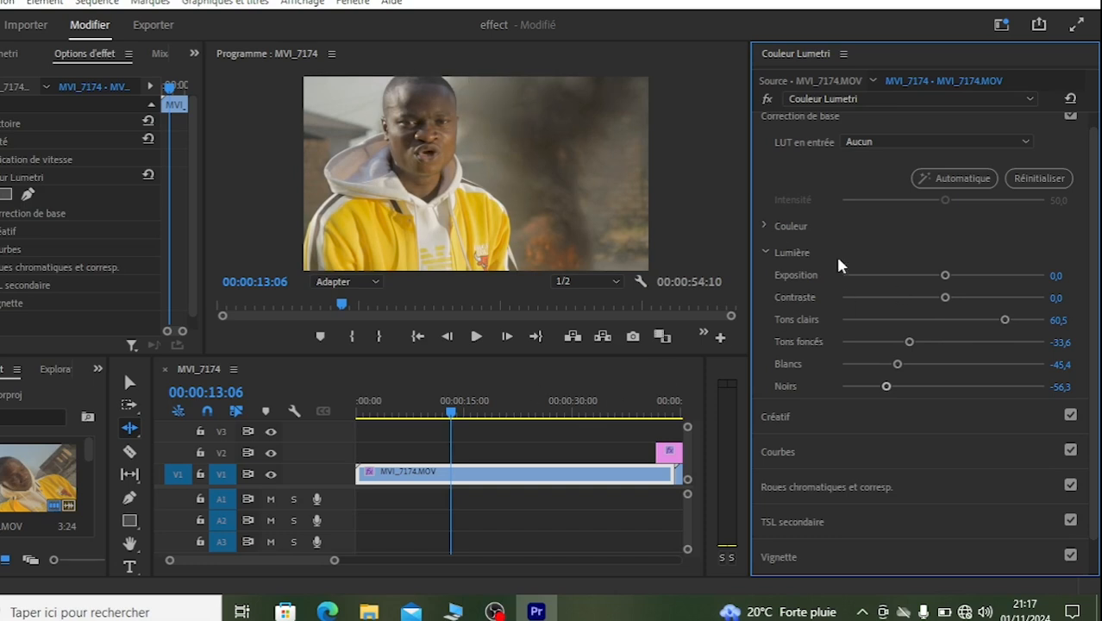
{"action": "left_click", "coordinate": [978, 297]}
{"action": "left_click_drag", "start_coordinate": [945, 275], "coordinate": [951, 277]}
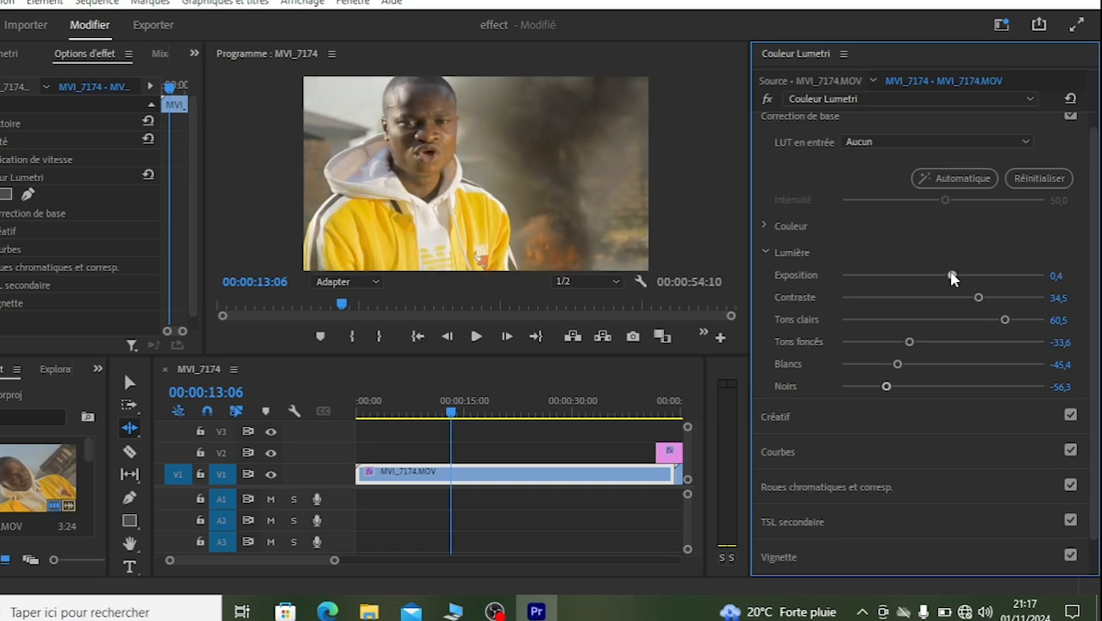
Step: Compare the image with the Lumetri correction bypassed and active, and open the Créatif section
{"action": "left_click", "coordinate": [764, 253]}
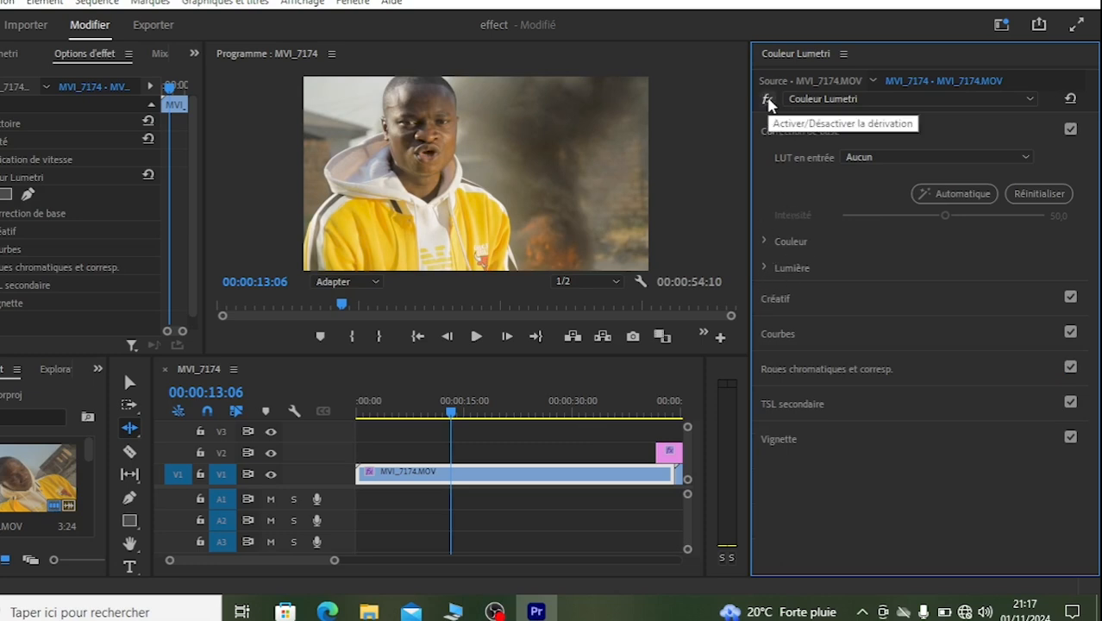
{"action": "left_click", "coordinate": [767, 100]}
{"action": "left_click", "coordinate": [767, 100]}
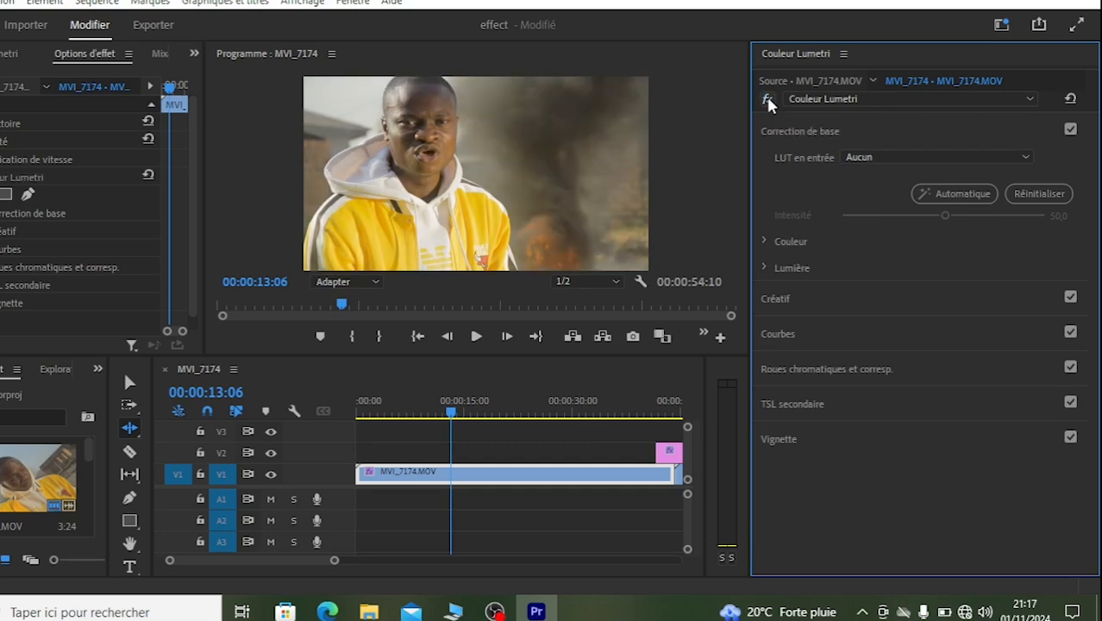
{"action": "left_click", "coordinate": [793, 129]}
{"action": "left_click", "coordinate": [783, 167]}
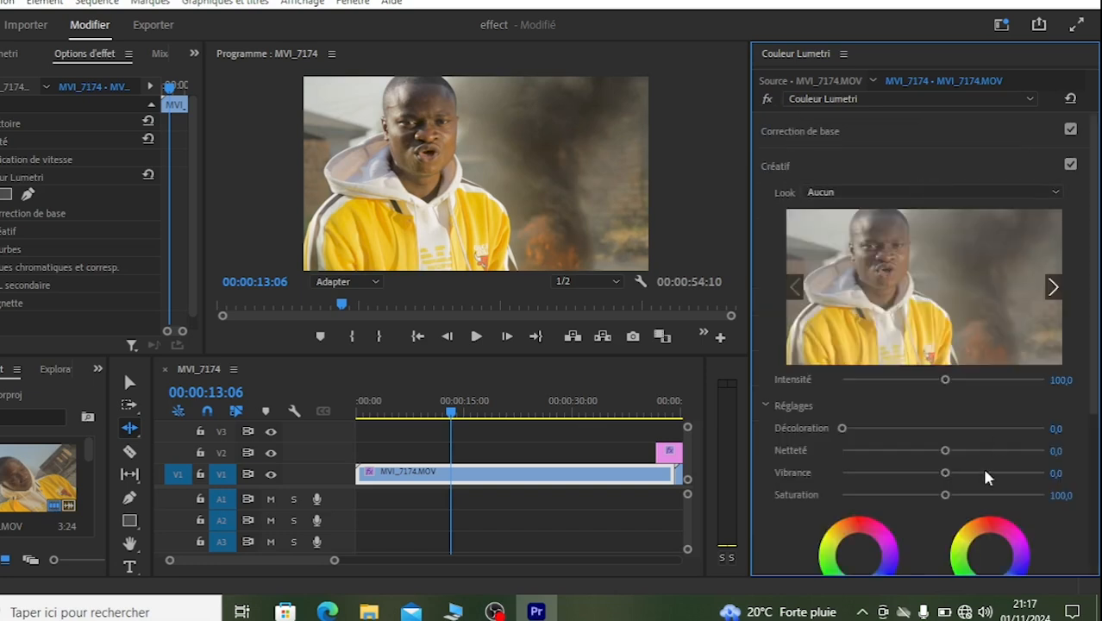
Step: Try creative looks on the clip, including SL BIG LDR, SL BLUE MOON and SL CLEAN FUJI A HDR
{"action": "left_click", "coordinate": [963, 198]}
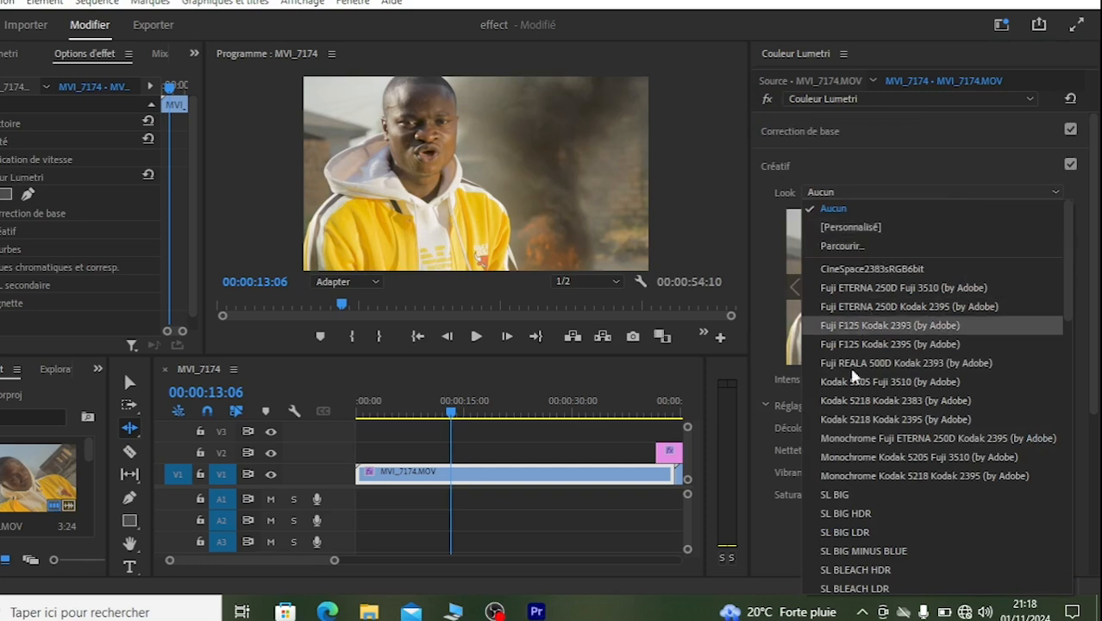
{"action": "left_click", "coordinate": [849, 533]}
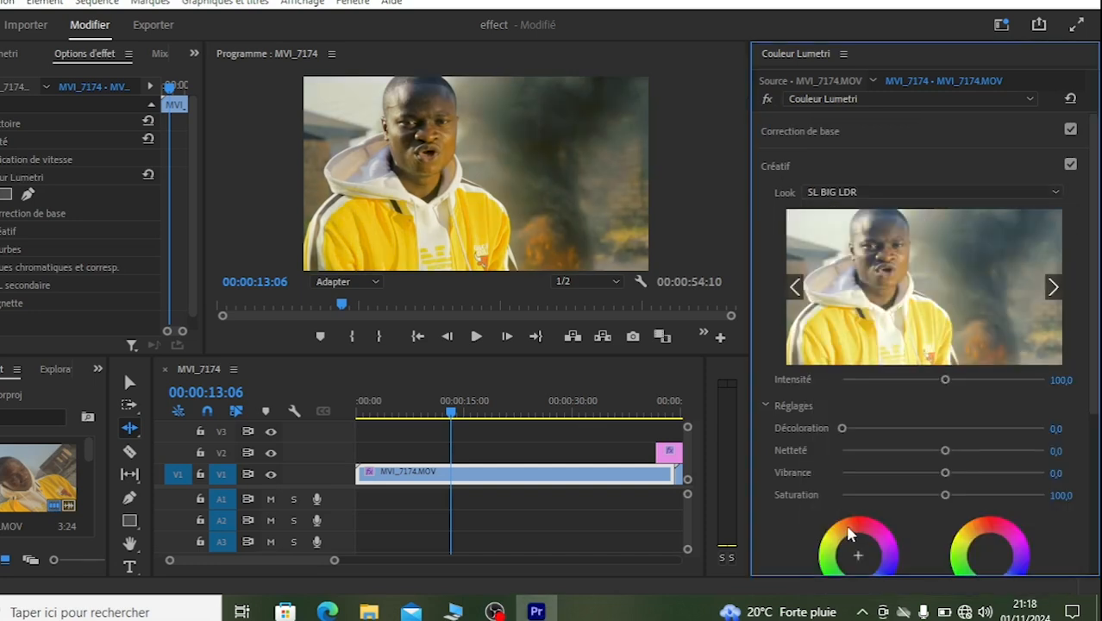
{"action": "left_click", "coordinate": [880, 198]}
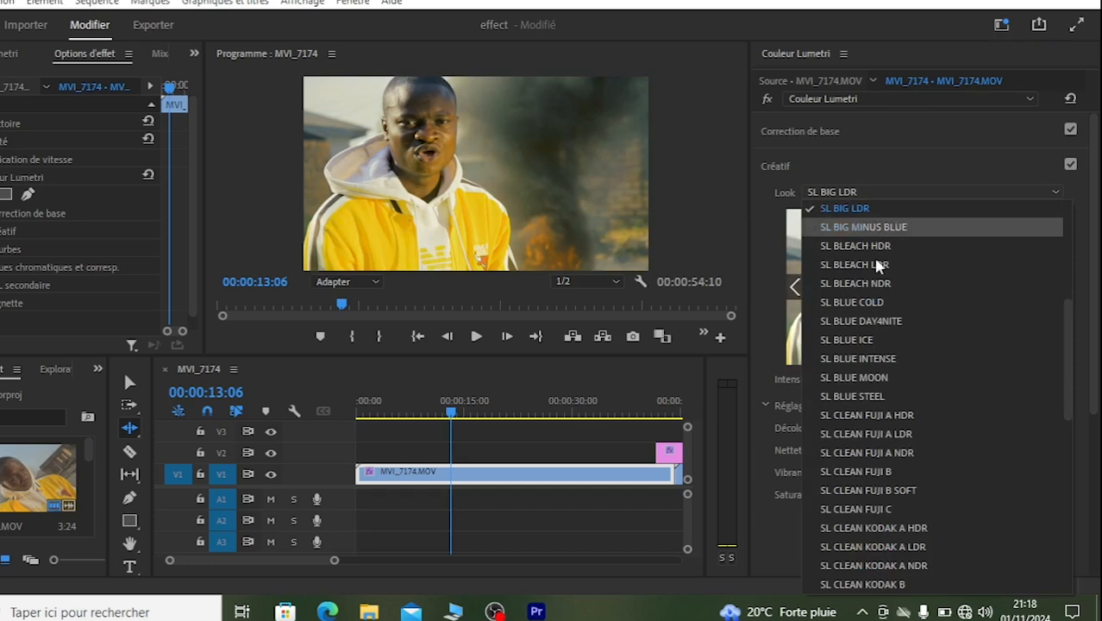
{"action": "left_click", "coordinate": [869, 384]}
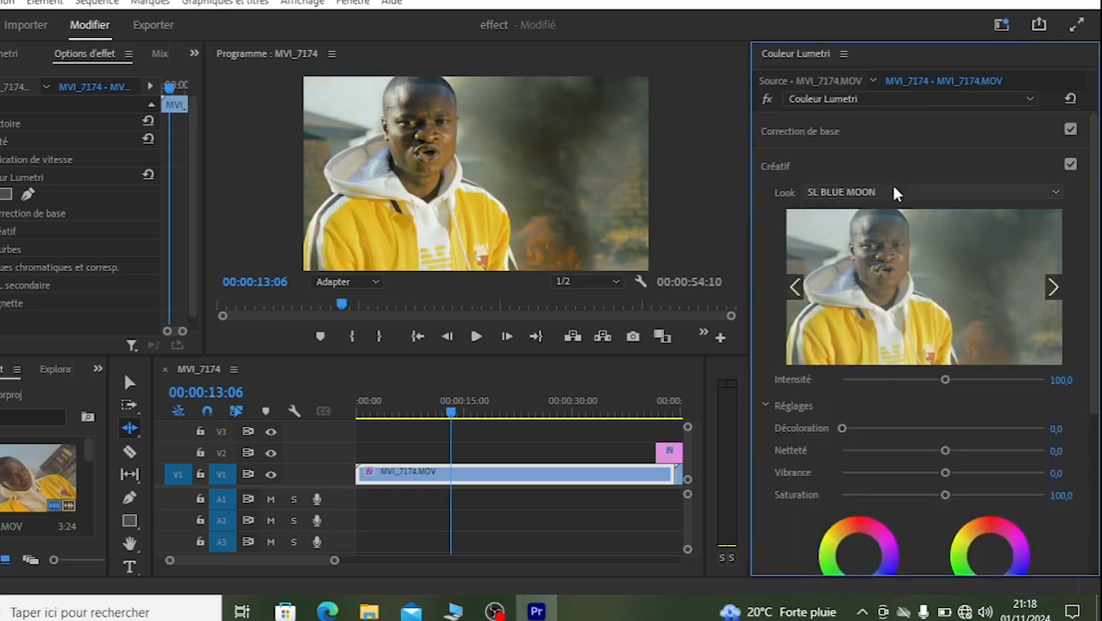
{"action": "left_click", "coordinate": [894, 191]}
{"action": "left_click", "coordinate": [858, 226]}
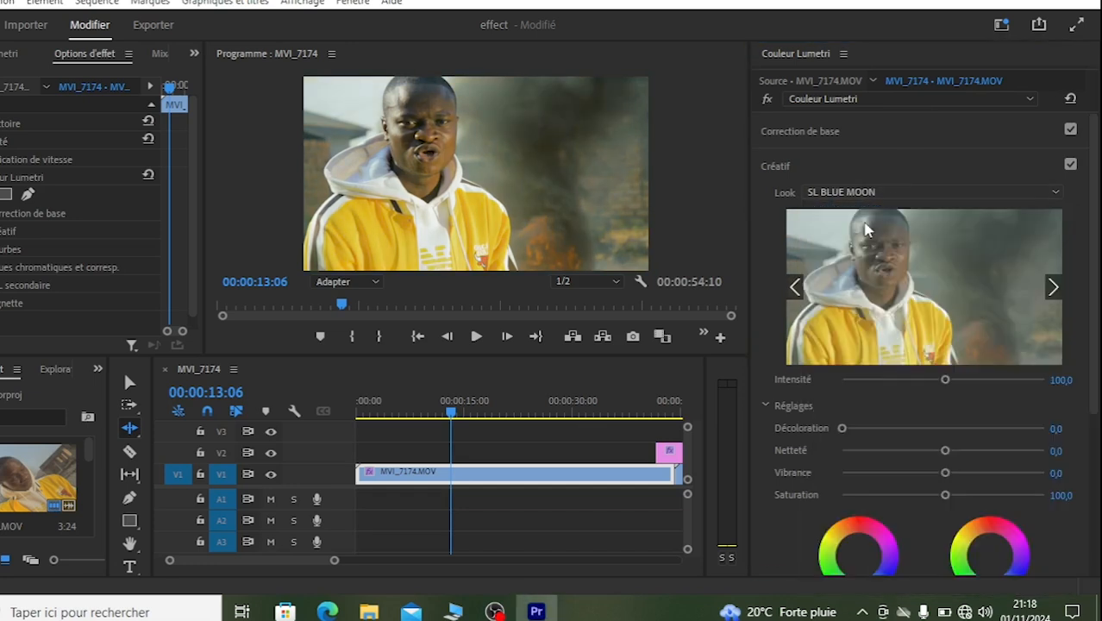
{"action": "left_click", "coordinate": [879, 193]}
{"action": "left_click", "coordinate": [872, 243]}
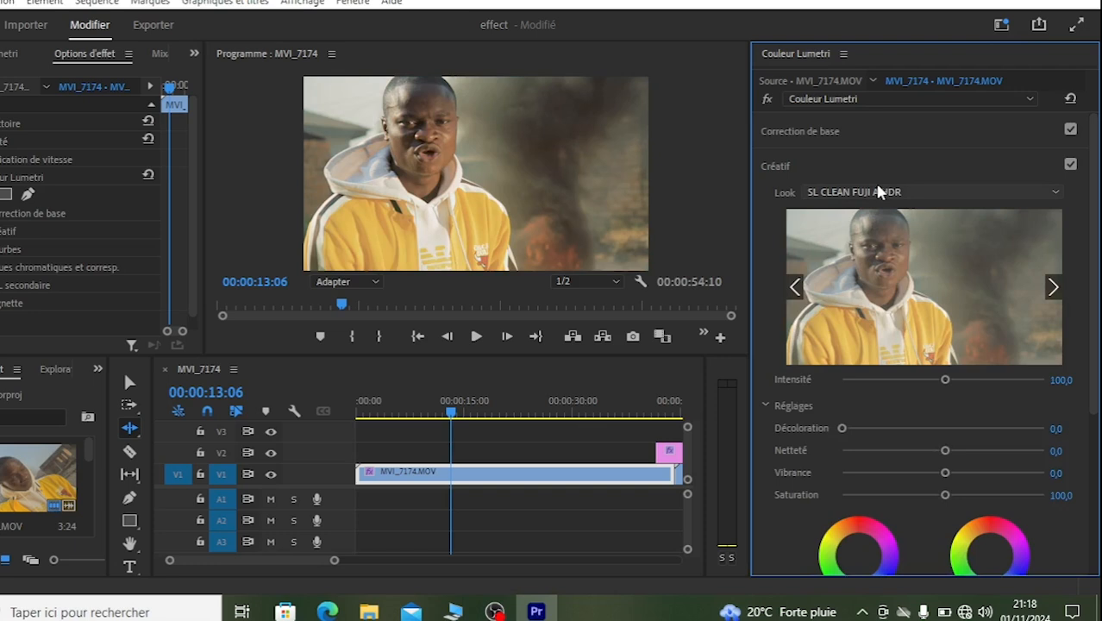
Step: Try the SL CLEAN FUJI A LDR, A NDR, B, B SOFT and C looks on the clip
{"action": "left_click", "coordinate": [878, 191]}
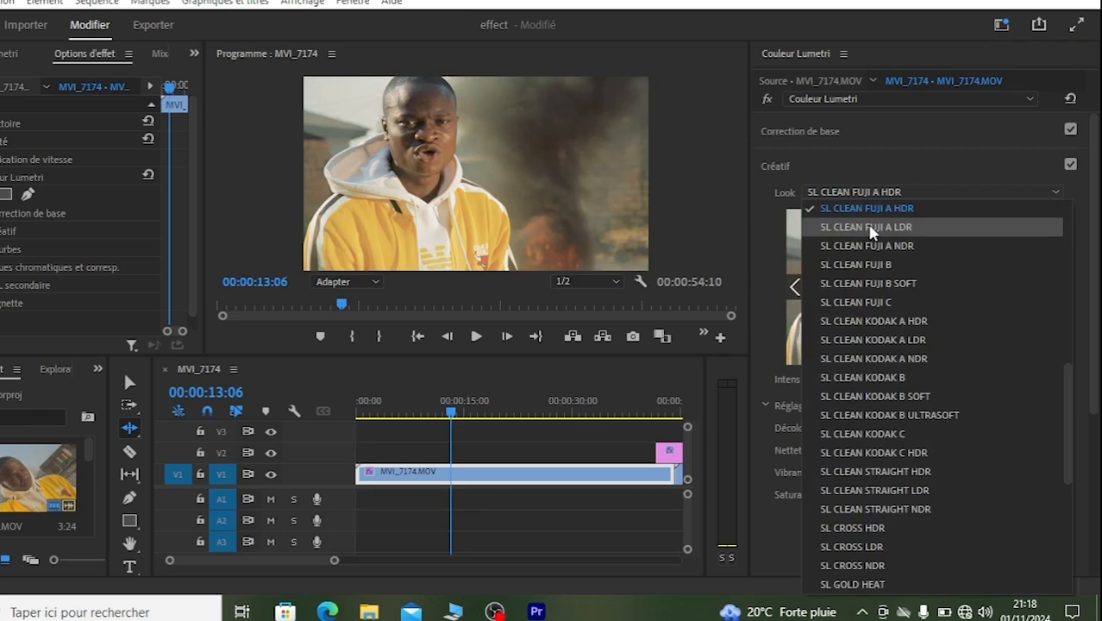
{"action": "left_click", "coordinate": [869, 227]}
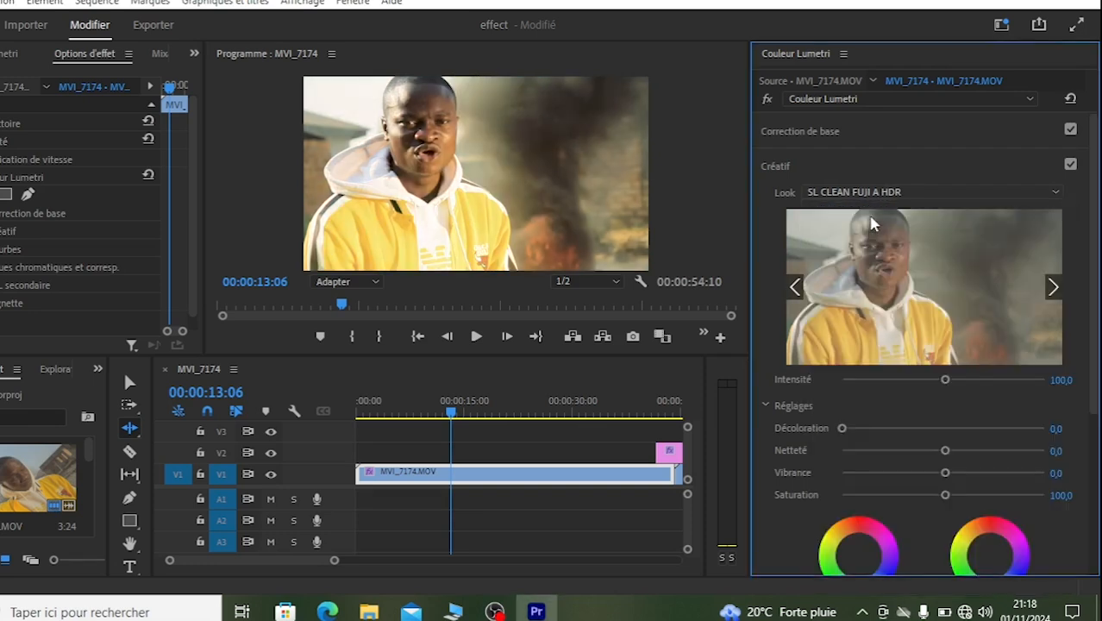
{"action": "left_click", "coordinate": [862, 192]}
{"action": "left_click", "coordinate": [866, 228]}
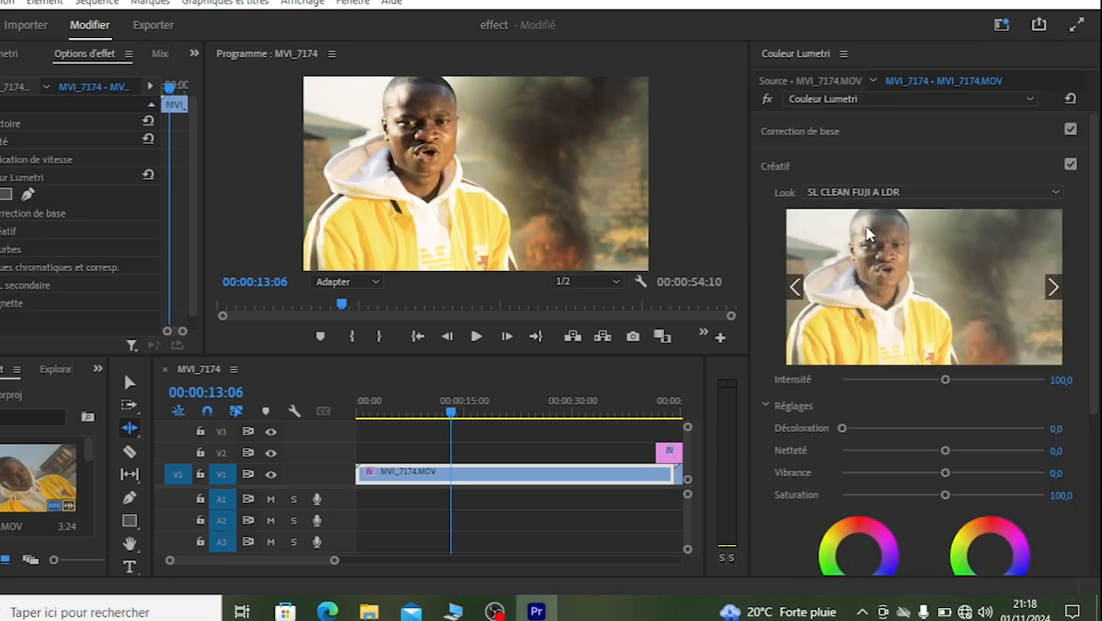
{"action": "left_click", "coordinate": [872, 196]}
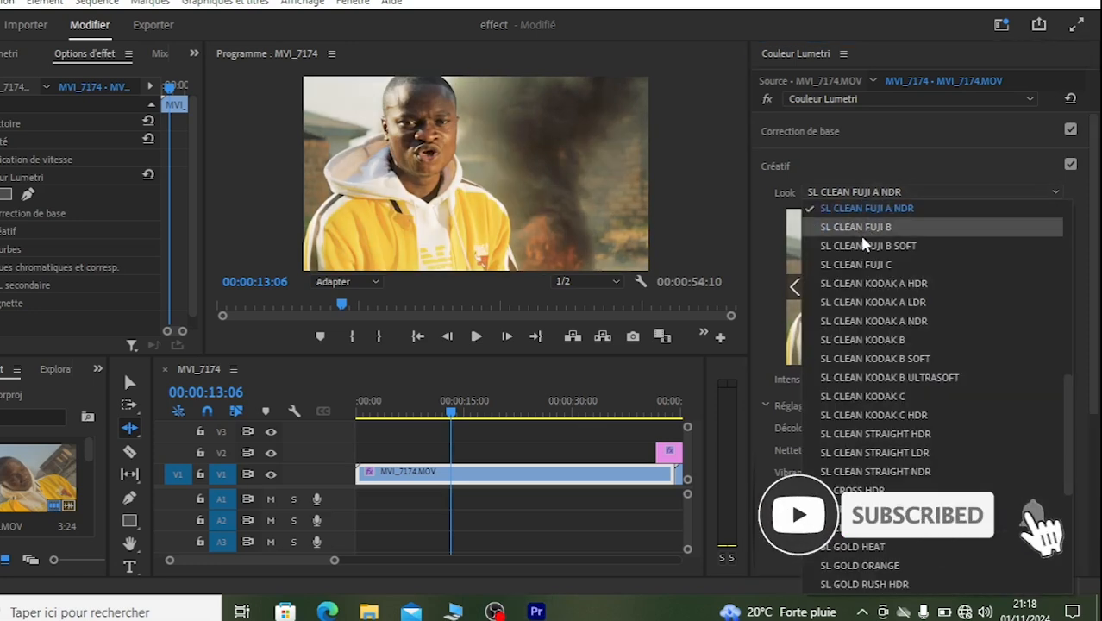
{"action": "left_click", "coordinate": [846, 226]}
{"action": "left_click", "coordinate": [870, 191]}
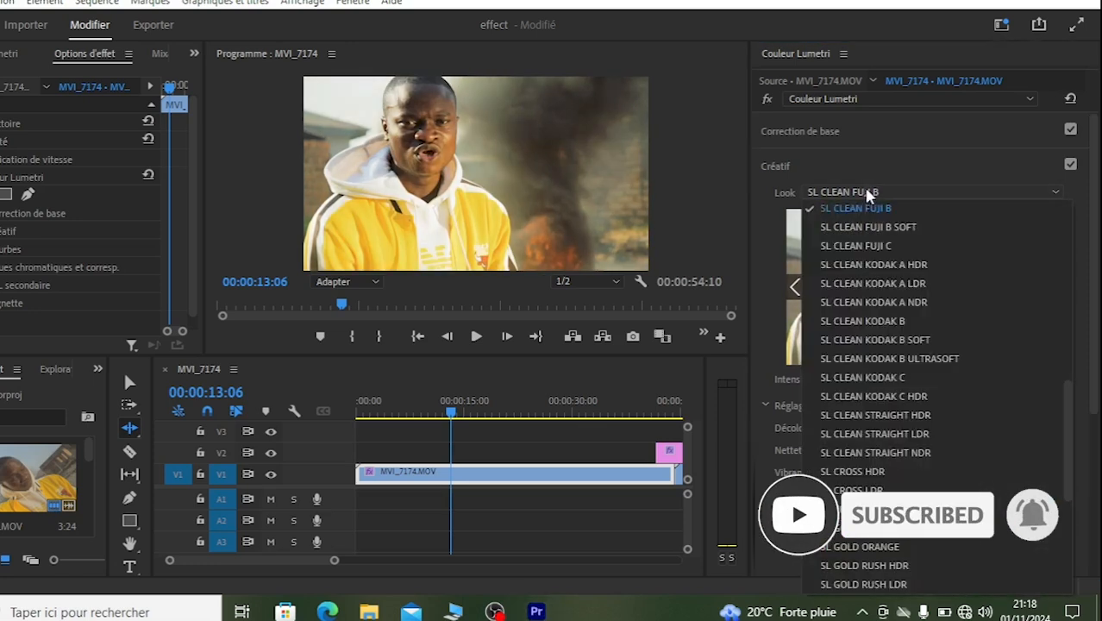
{"action": "left_click", "coordinate": [851, 235]}
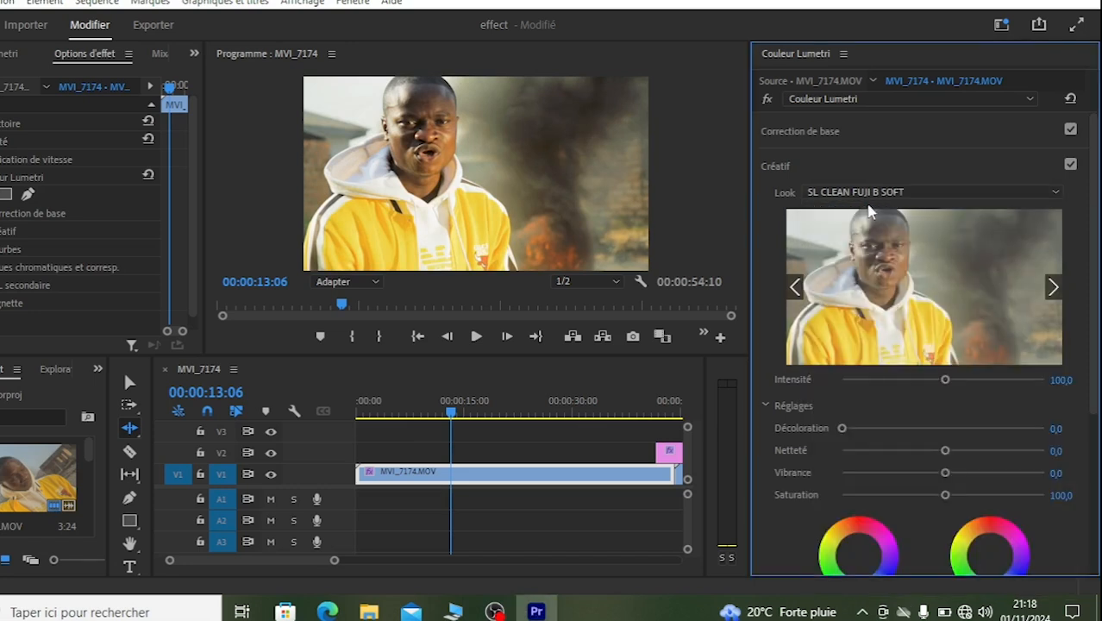
{"action": "left_click", "coordinate": [872, 193]}
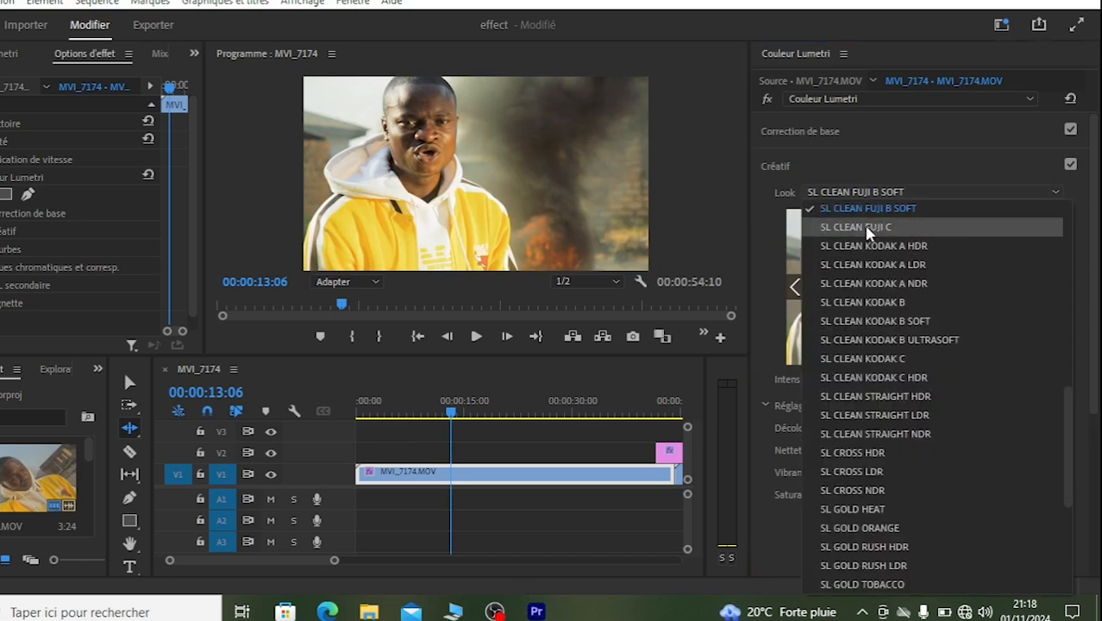
{"action": "left_click", "coordinate": [865, 227]}
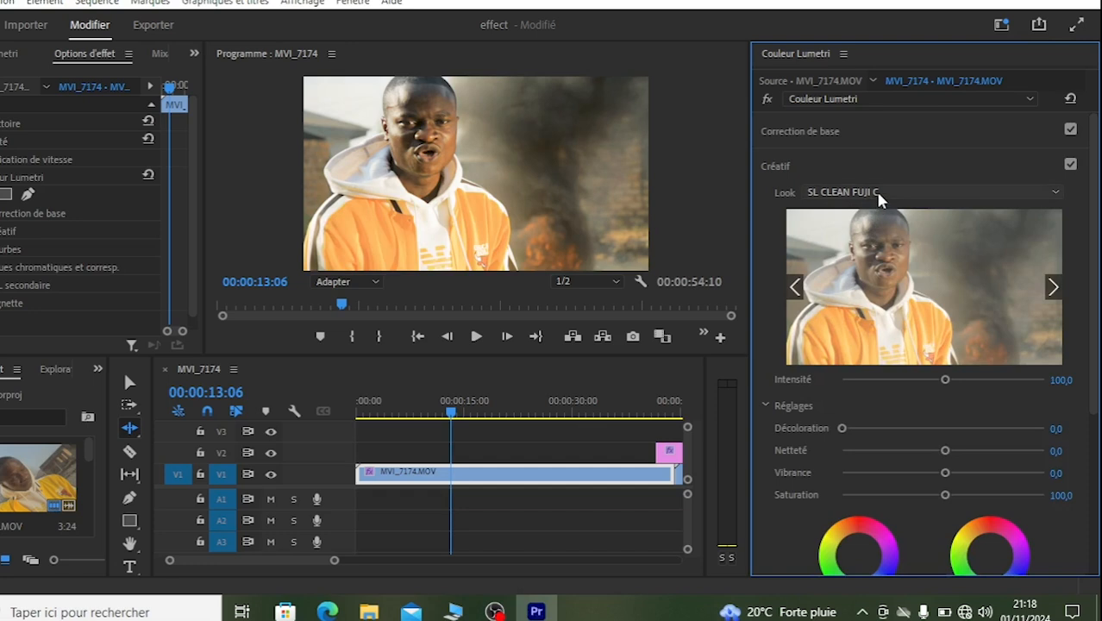
Step: Apply the SL CLEAN KODAK A HDR look with Intensité at 36,1 and set Vibrance to 43,7
{"action": "left_click", "coordinate": [875, 192]}
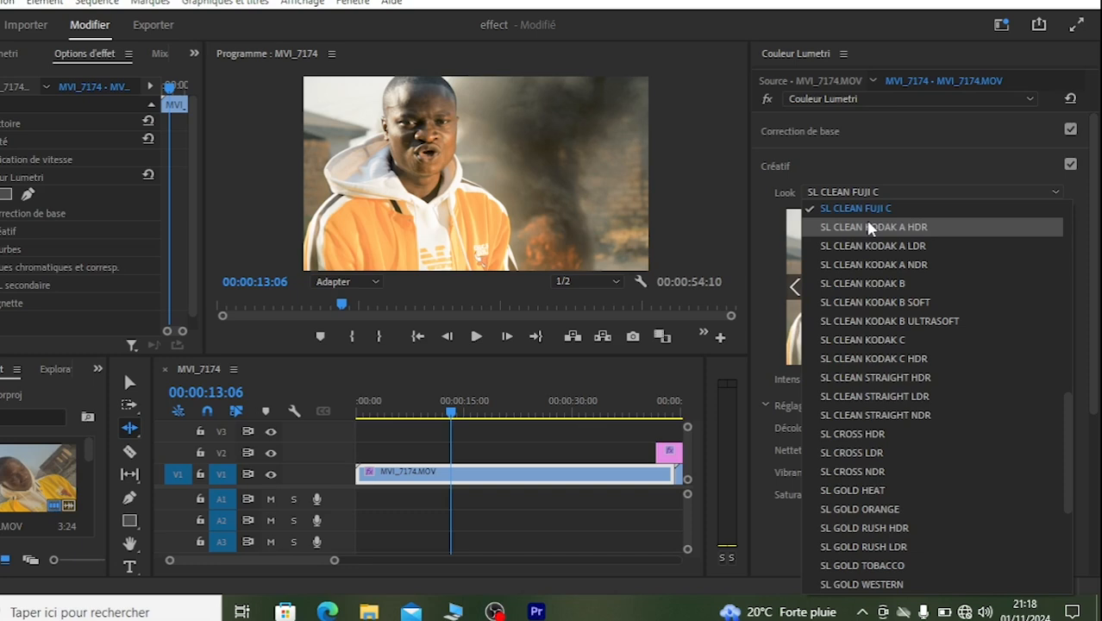
{"action": "left_click", "coordinate": [869, 227]}
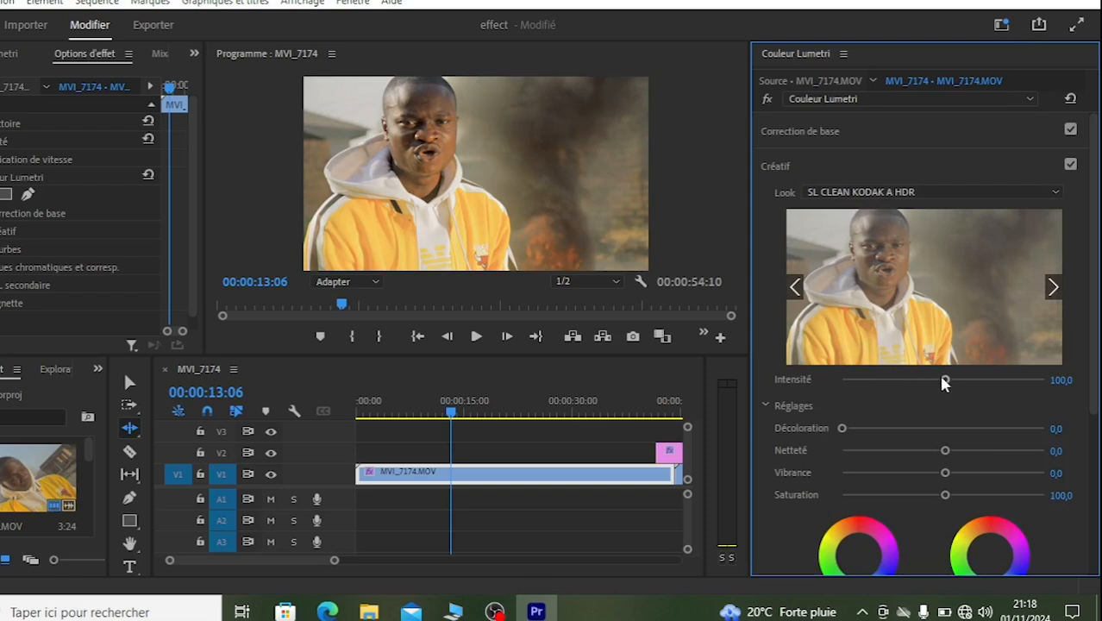
{"action": "left_click_drag", "start_coordinate": [946, 382], "coordinate": [878, 386]}
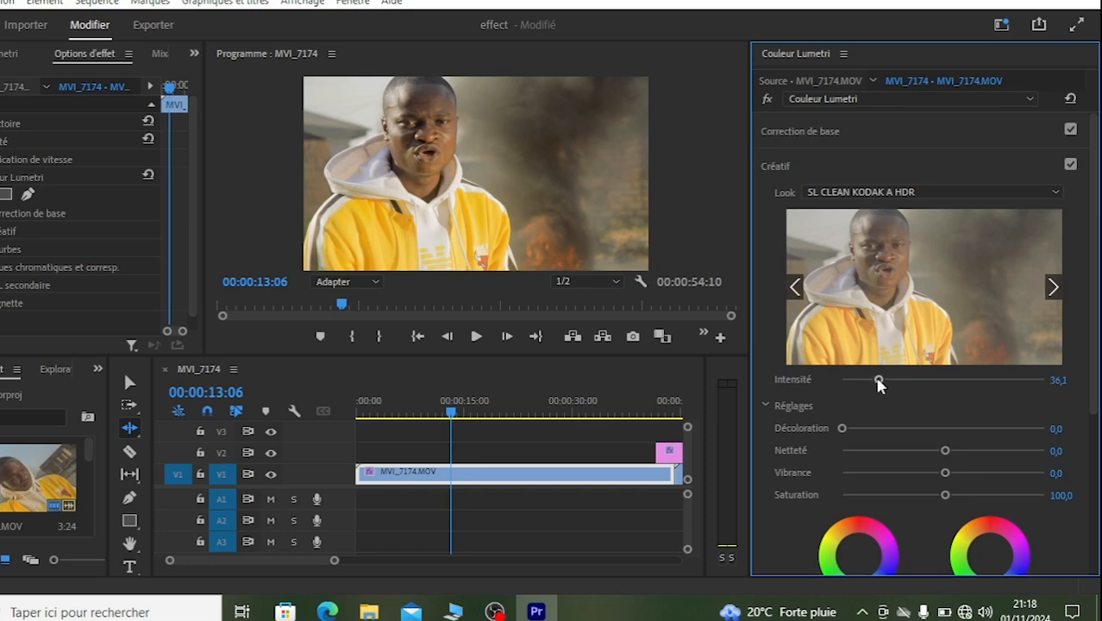
{"action": "left_click_drag", "start_coordinate": [983, 472], "coordinate": [990, 474]}
{"action": "scroll", "coordinate": [1093, 224], "scroll_direction": "down", "scroll_amount": 2}
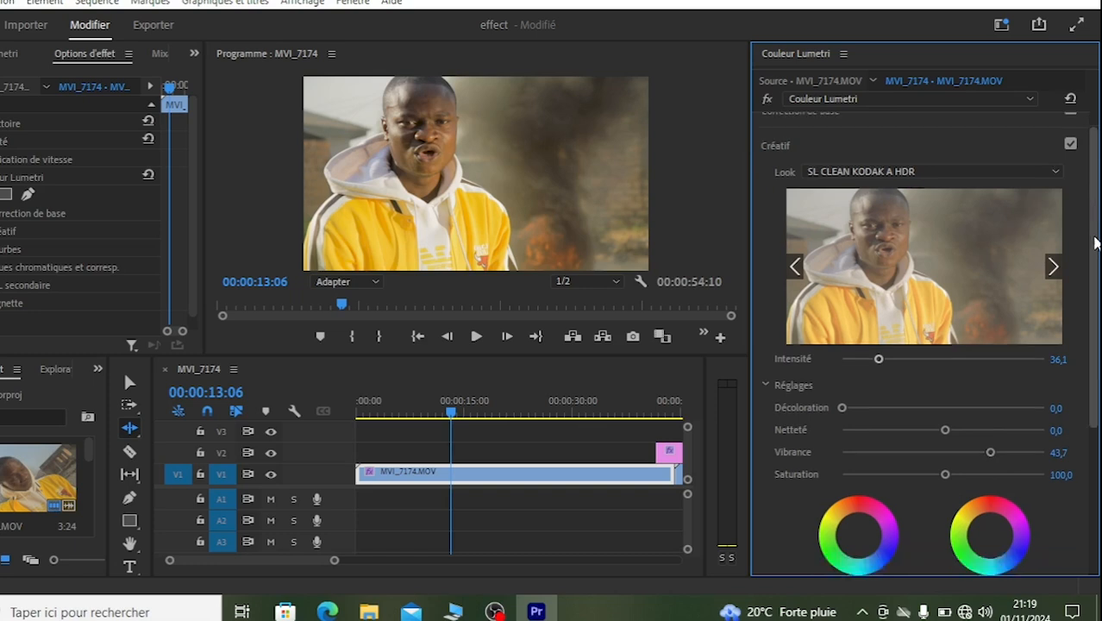
Step: Tint the shadows slightly toward cyan and the highlights slightly toward yellow, and set the creative Saturation to 101,7
{"action": "scroll", "coordinate": [1095, 243], "scroll_direction": "down", "scroll_amount": 2}
{"action": "left_click_drag", "start_coordinate": [862, 417], "coordinate": [859, 421]}
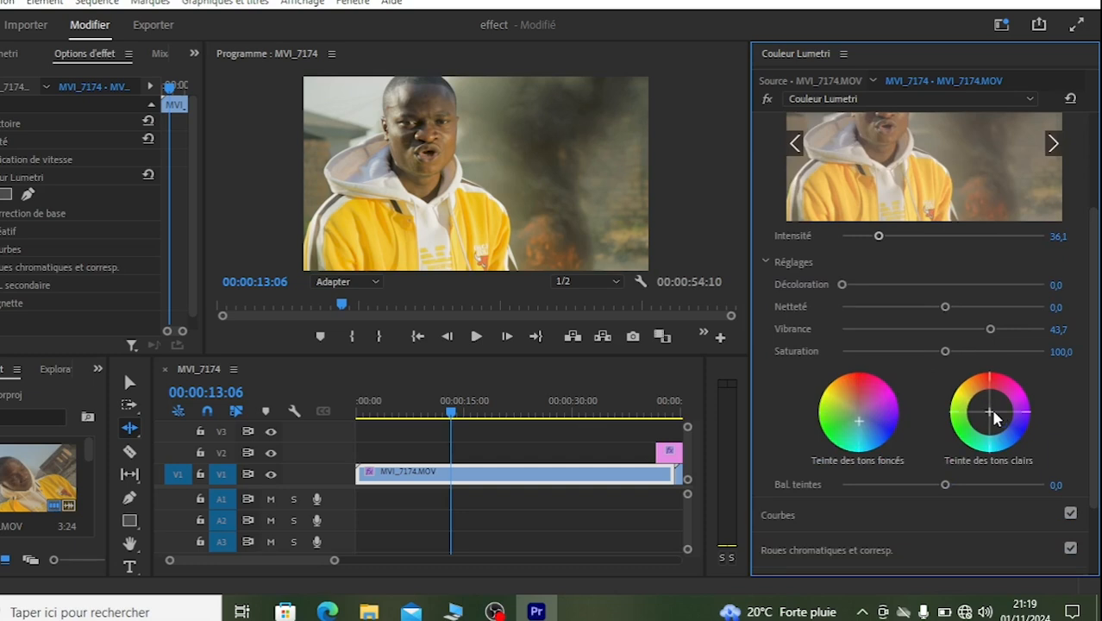
{"action": "left_click_drag", "start_coordinate": [991, 415], "coordinate": [985, 410]}
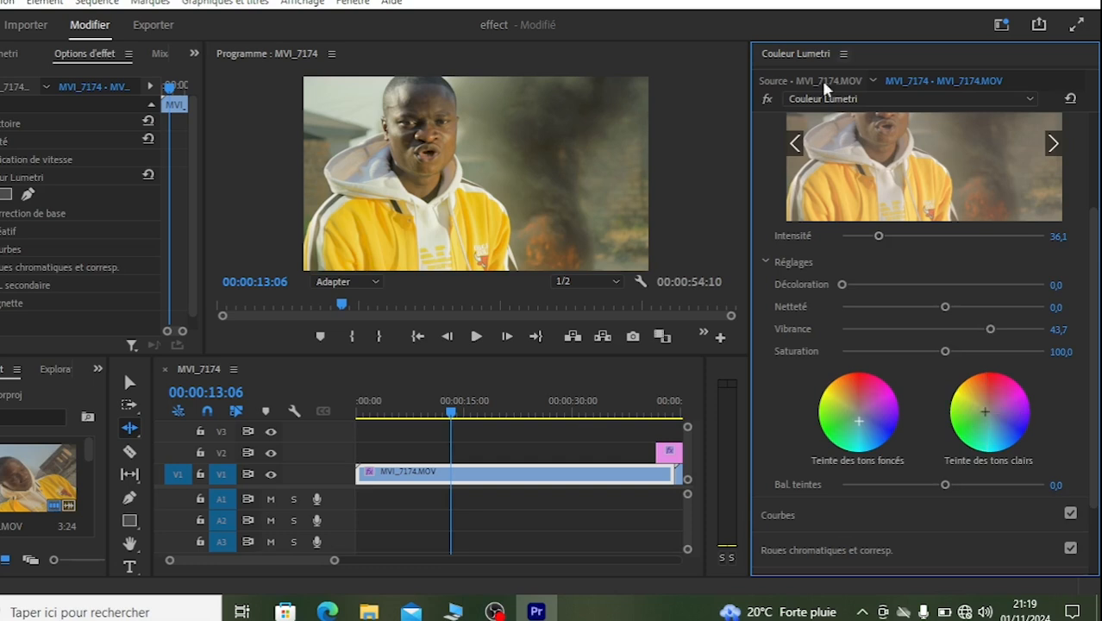
{"action": "left_click_drag", "start_coordinate": [1096, 226], "coordinate": [1095, 176]}
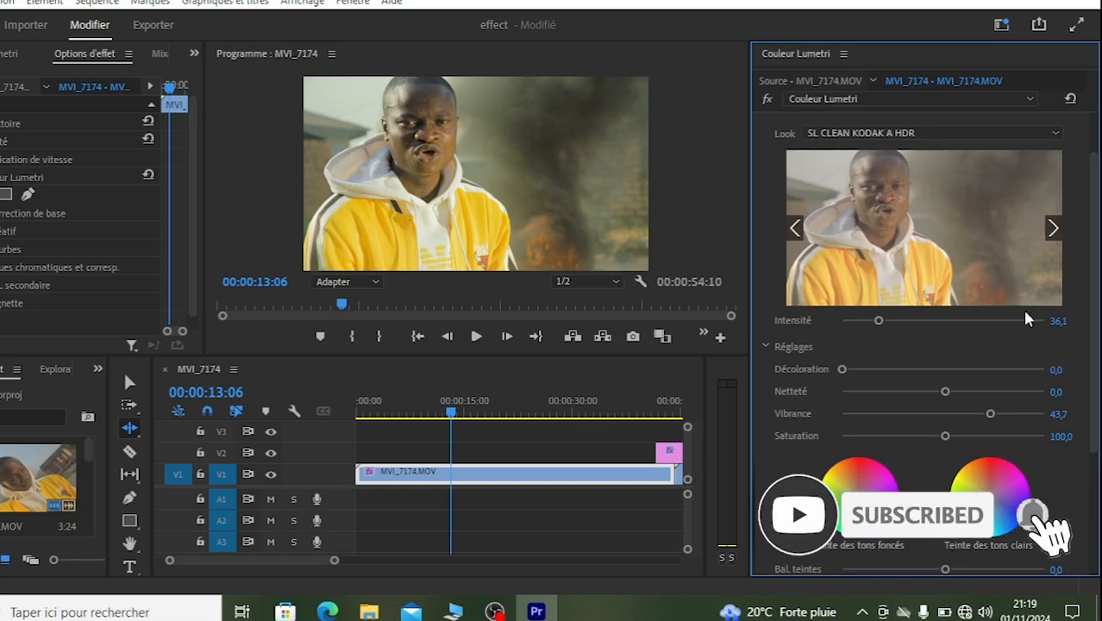
{"action": "left_click_drag", "start_coordinate": [945, 439], "coordinate": [945, 437]}
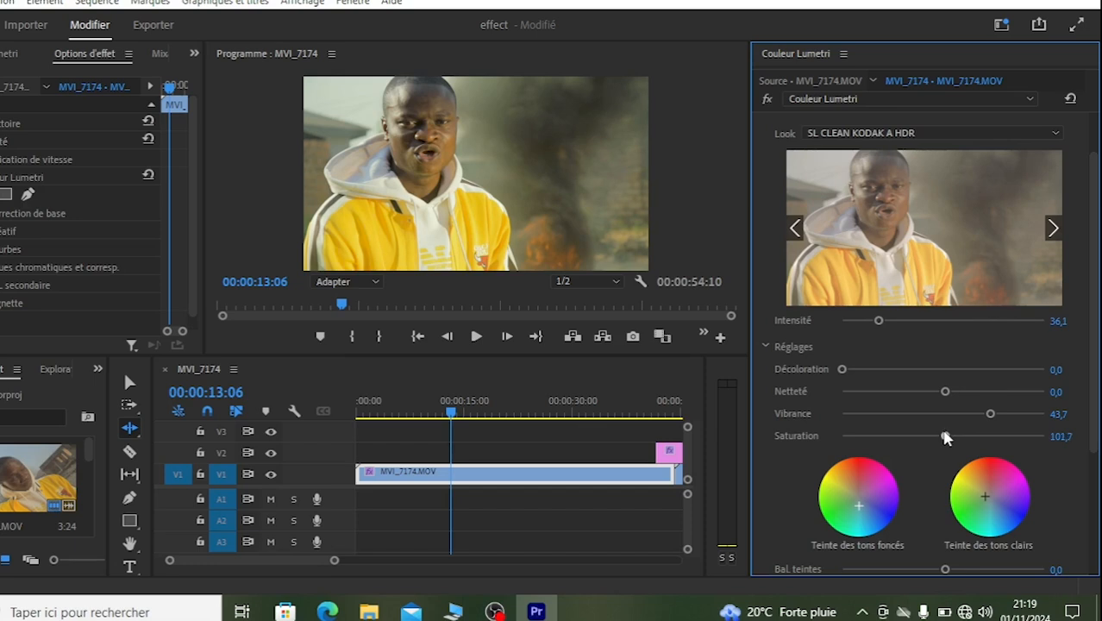
Step: Compare the image with the Lumetri correction bypassed and active, and collapse the Créatif section
{"action": "left_click", "coordinate": [764, 99]}
{"action": "left_click", "coordinate": [763, 99]}
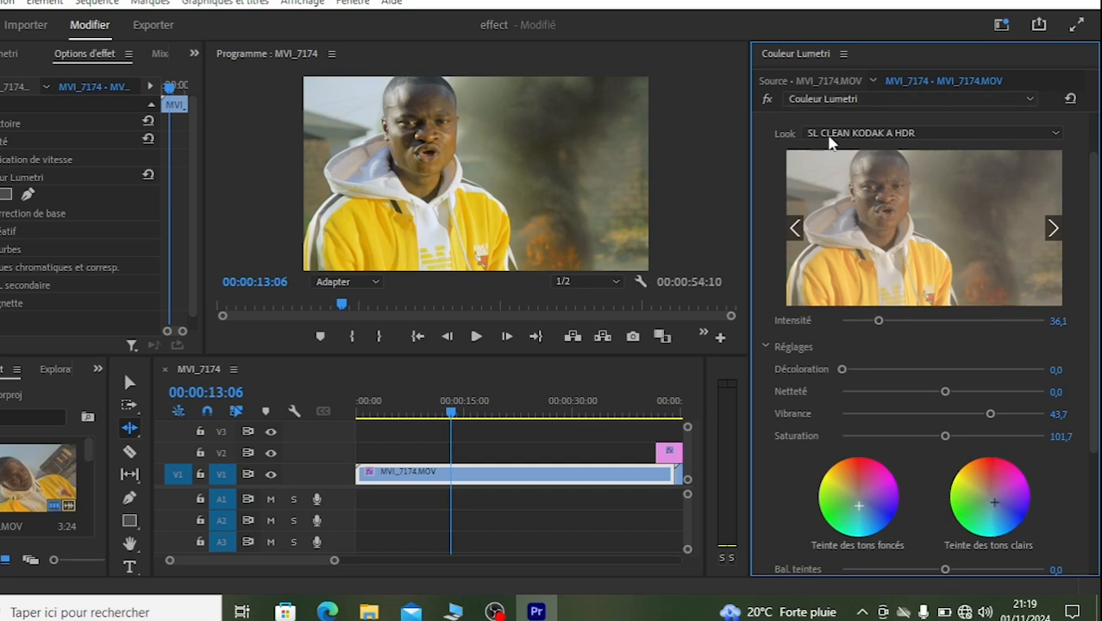
{"action": "scroll", "coordinate": [1067, 200], "scroll_direction": "up", "scroll_amount": 2}
{"action": "left_click", "coordinate": [823, 167]}
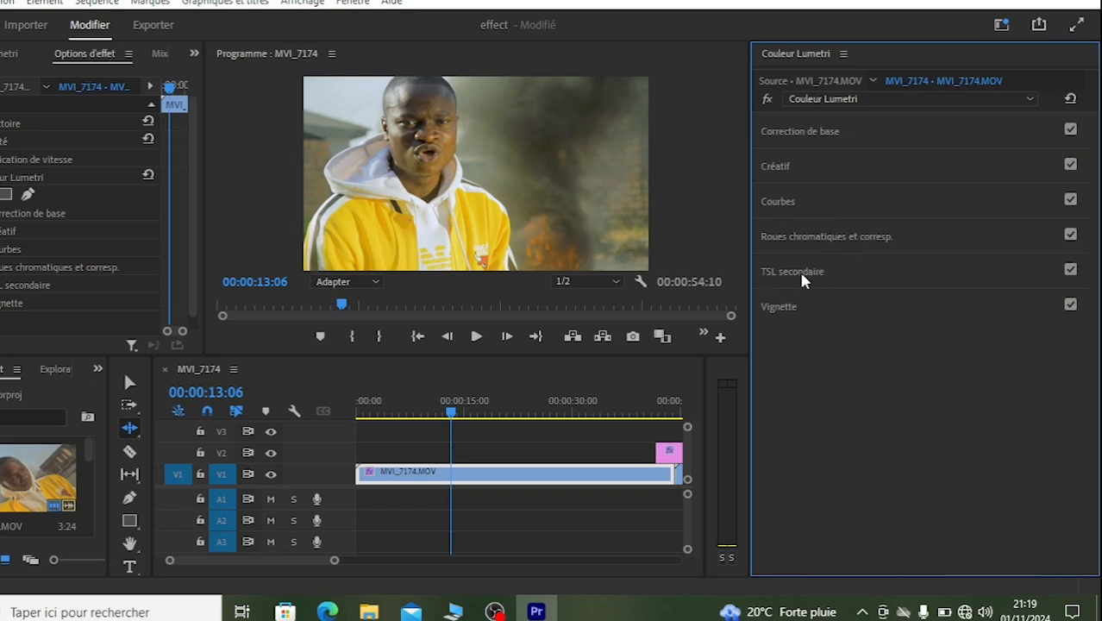
Step: Start a TSL secondaire key by sampling the skin color from the man's face, and turn on the Couleur/Gris mask preview
{"action": "left_click", "coordinate": [768, 272]}
{"action": "left_click", "coordinate": [765, 303]}
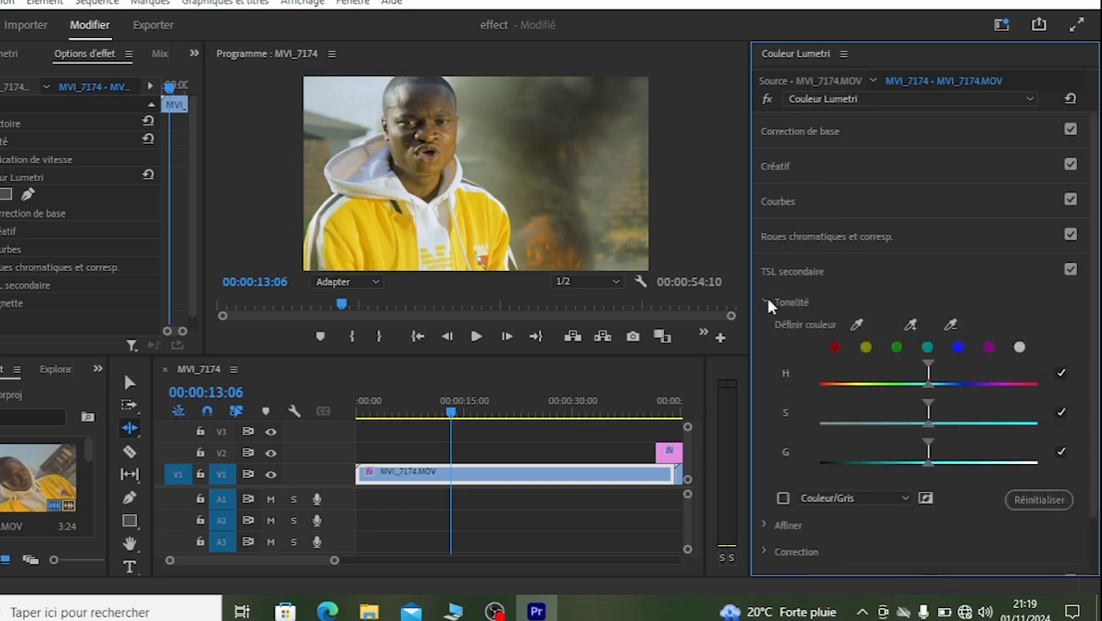
{"action": "left_click", "coordinate": [855, 325]}
{"action": "left_click", "coordinate": [447, 143]}
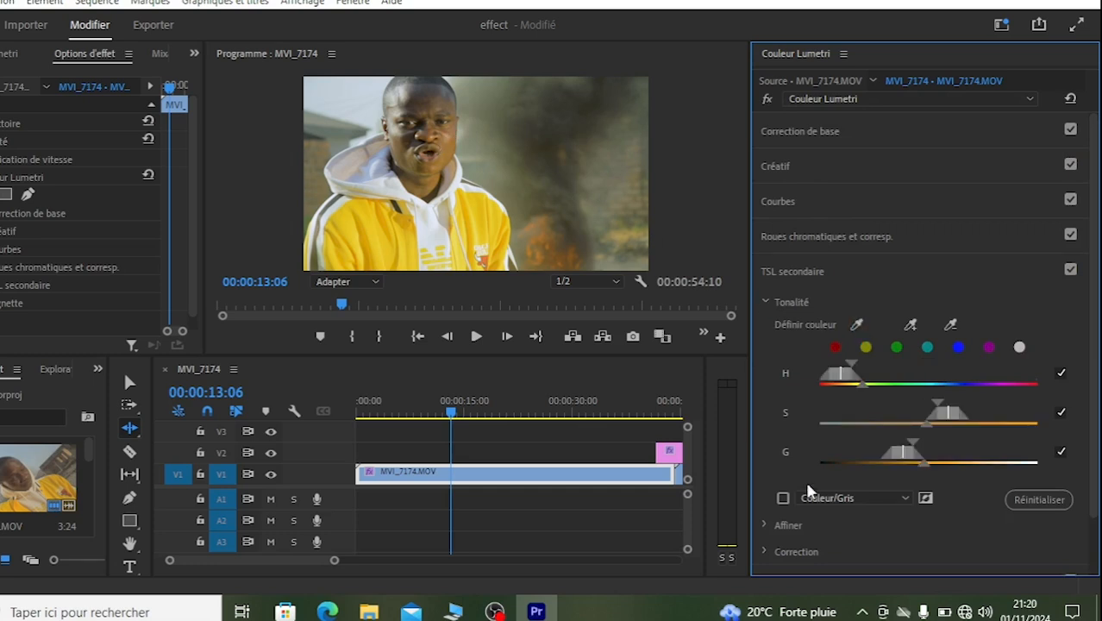
{"action": "left_click", "coordinate": [783, 498]}
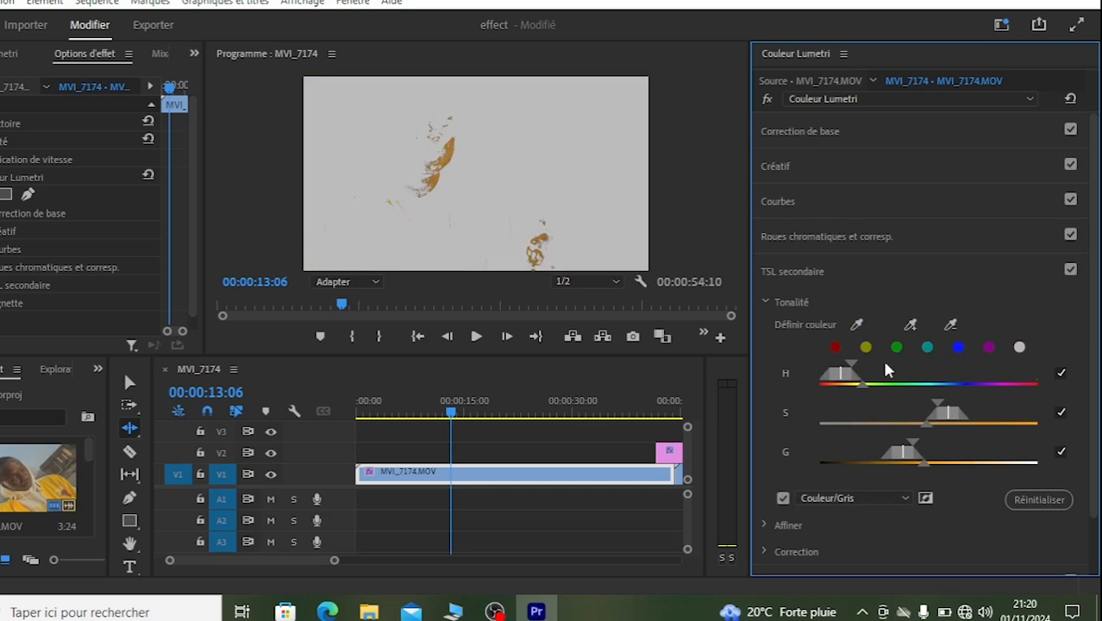
Step: Widen the S and G ranges of the key and narrow the H range toward red to isolate the skin
{"action": "left_click_drag", "start_coordinate": [935, 410], "coordinate": [885, 401]}
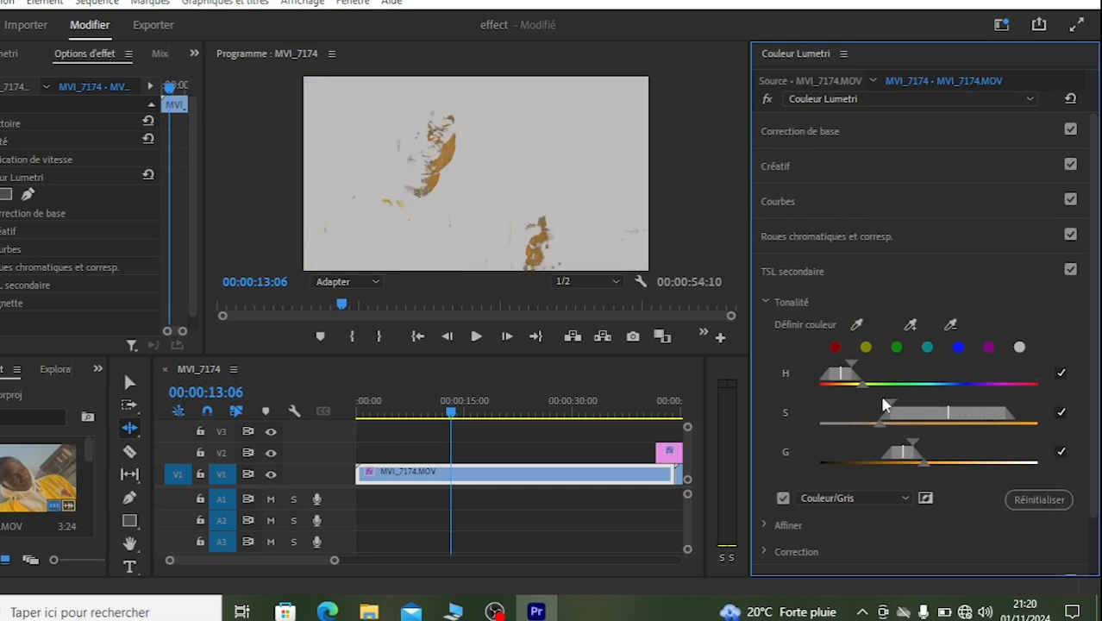
{"action": "left_click_drag", "start_coordinate": [913, 441], "coordinate": [936, 447]}
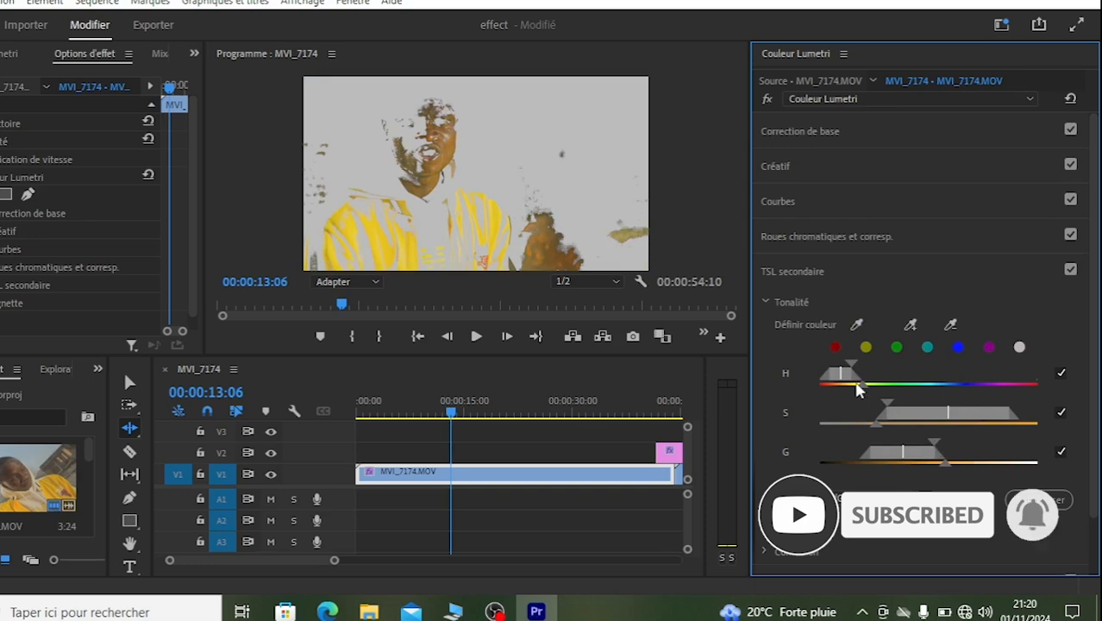
{"action": "mouse_move", "coordinate": [862, 383]}
{"action": "left_mouse_down"}
{"action": "mouse_move", "coordinate": [831, 378]}
{"action": "mouse_move", "coordinate": [841, 379]}
{"action": "left_mouse_up"}
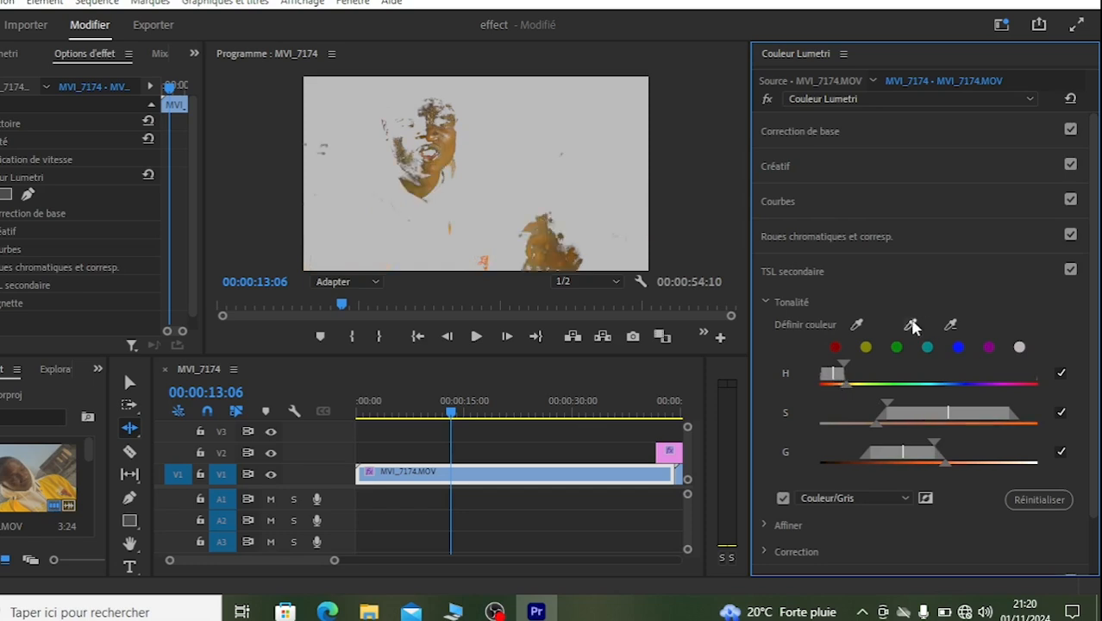
Step: Add skin samples from the mouth, jaw and forehead to the key, and check the image without and with the mask preview
{"action": "left_click", "coordinate": [911, 324]}
{"action": "left_click", "coordinate": [426, 161]}
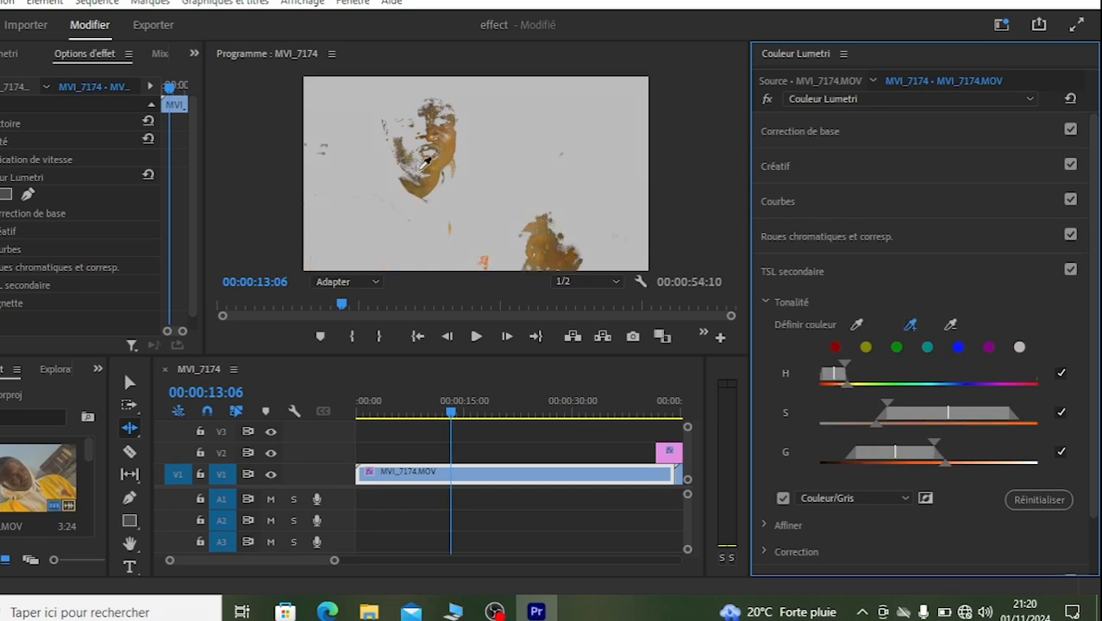
{"action": "left_click", "coordinate": [910, 324]}
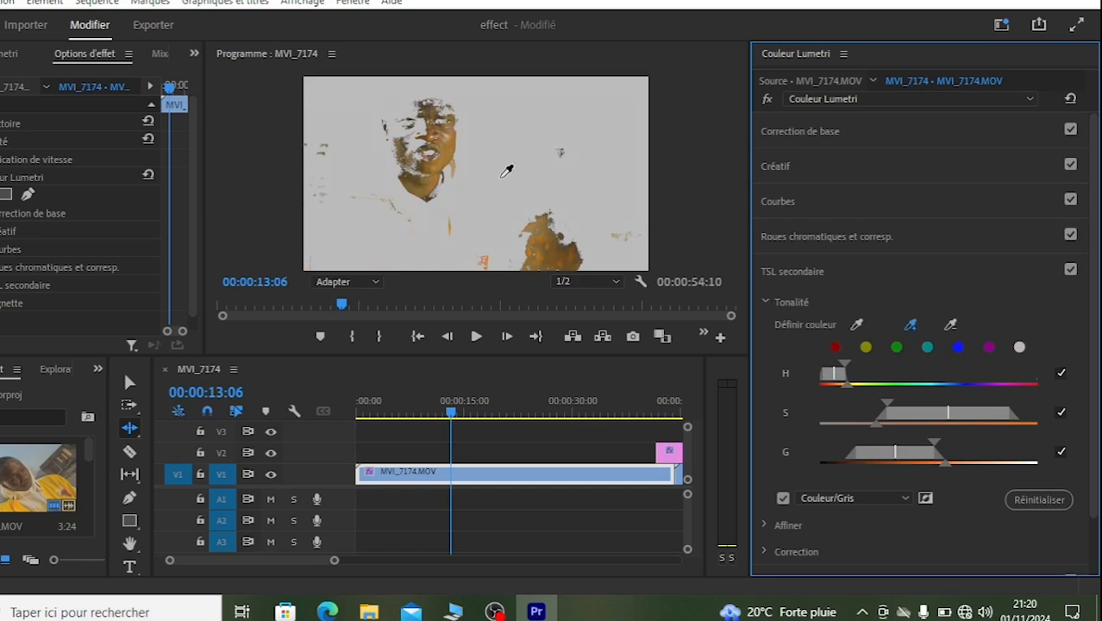
{"action": "left_click", "coordinate": [409, 175]}
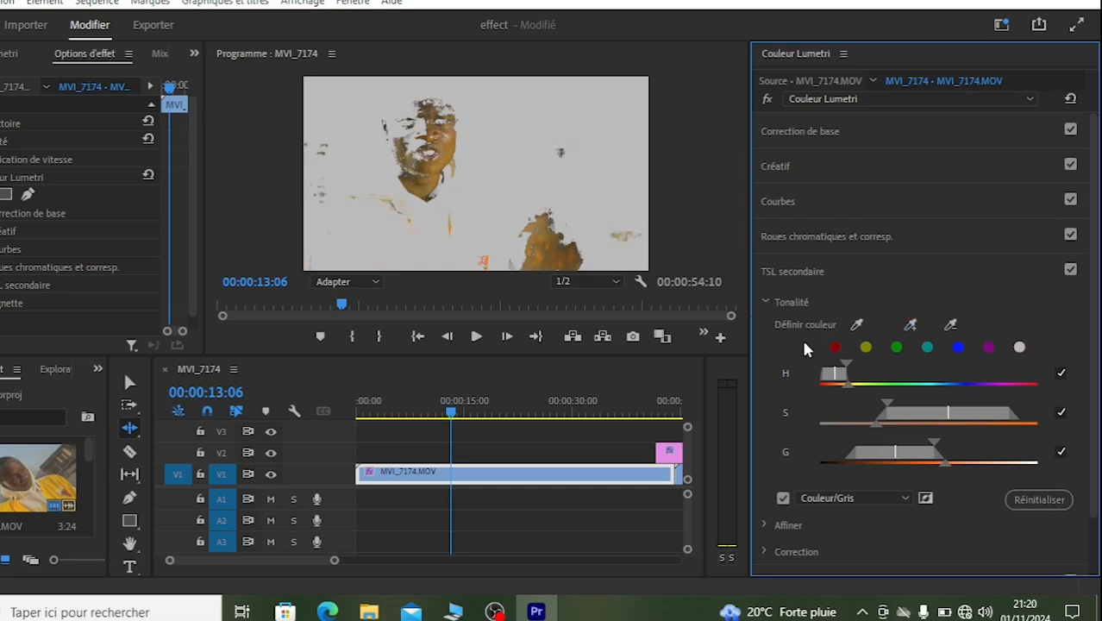
{"action": "left_click", "coordinate": [910, 324]}
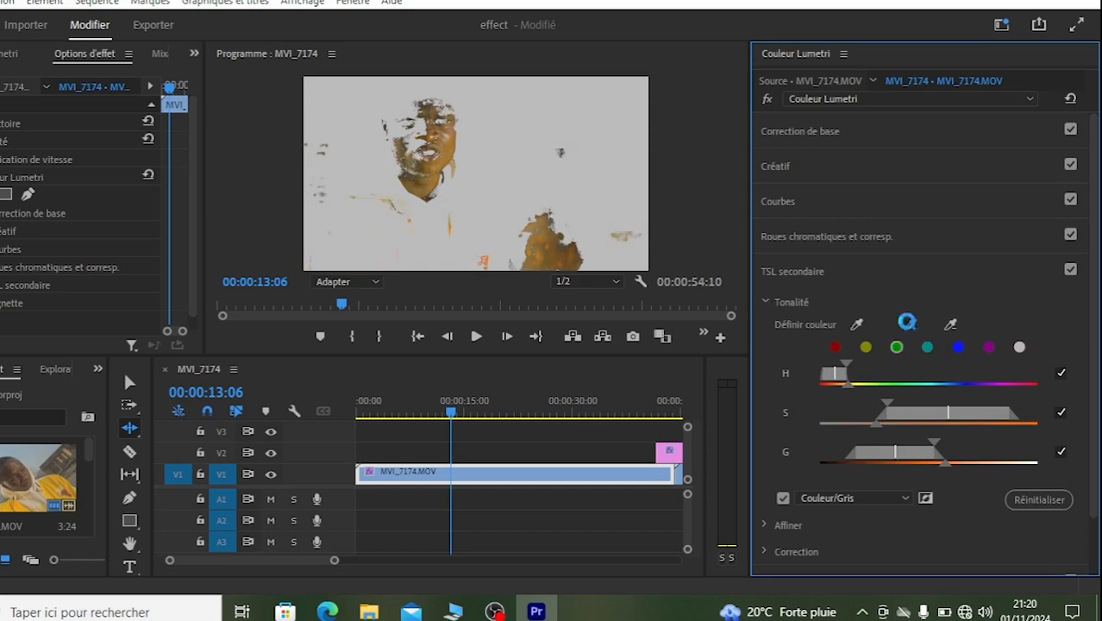
{"action": "left_click", "coordinate": [438, 96]}
{"action": "left_click", "coordinate": [435, 111]}
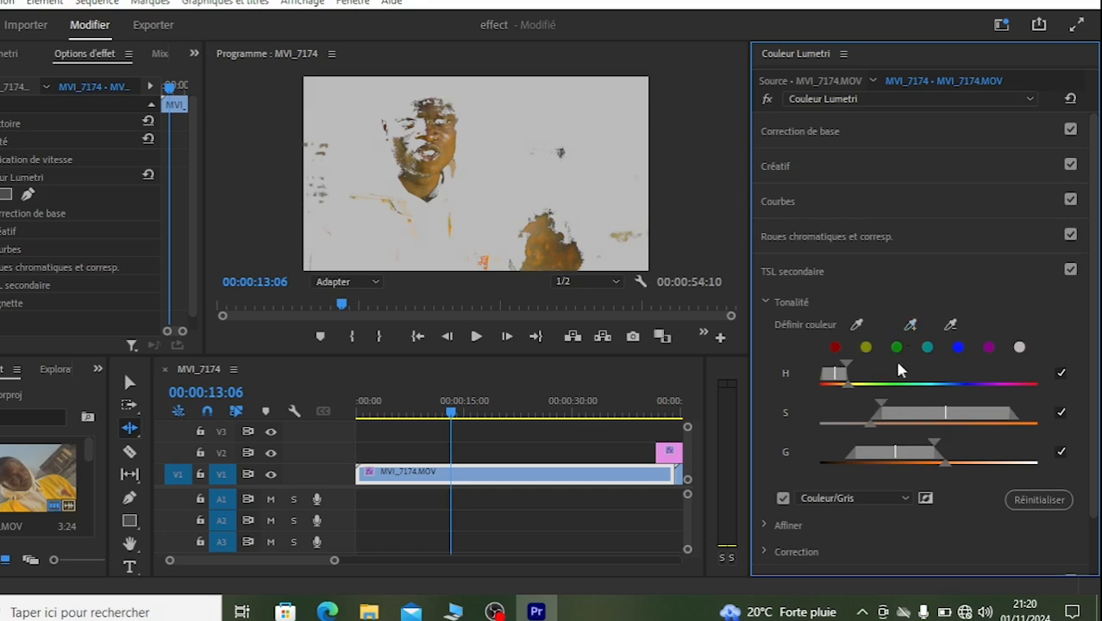
{"action": "left_click", "coordinate": [783, 497]}
{"action": "left_click", "coordinate": [782, 497]}
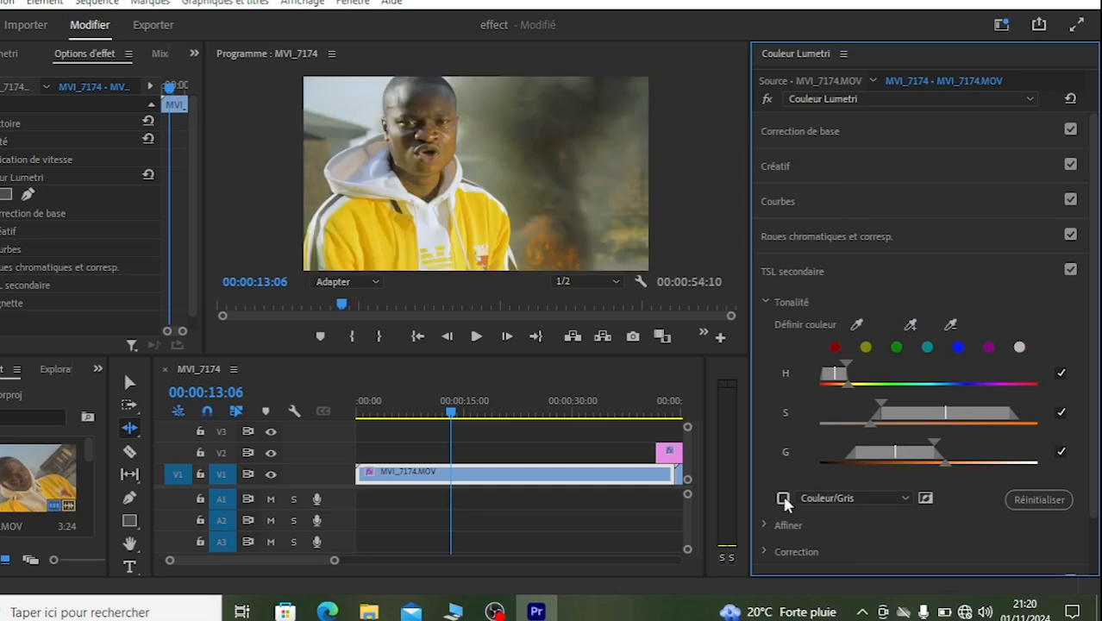
Step: Extend the skin key with additional samples from beside the nose, the cheek and the lower jaw
{"action": "left_click", "coordinate": [909, 324]}
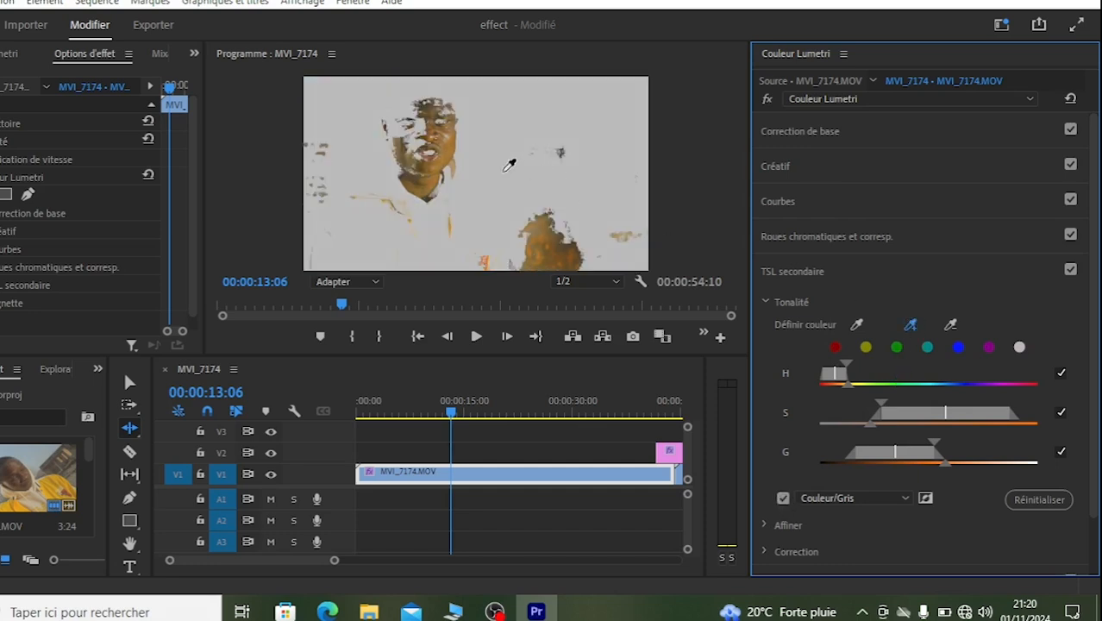
{"action": "left_click", "coordinate": [420, 131]}
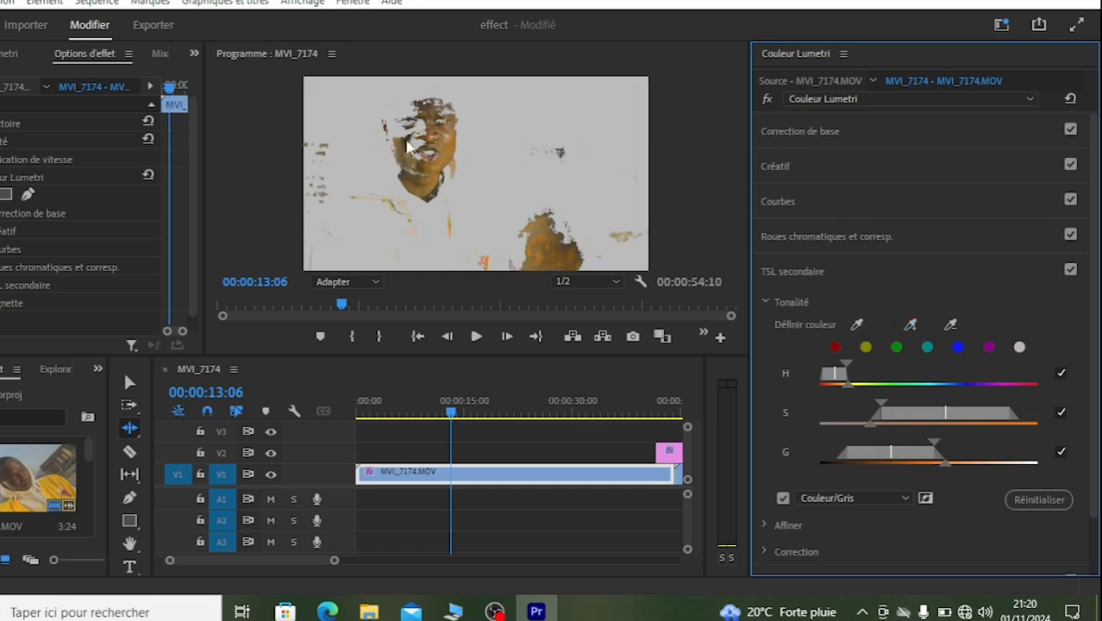
{"action": "left_click", "coordinate": [910, 324]}
{"action": "left_click", "coordinate": [414, 150]}
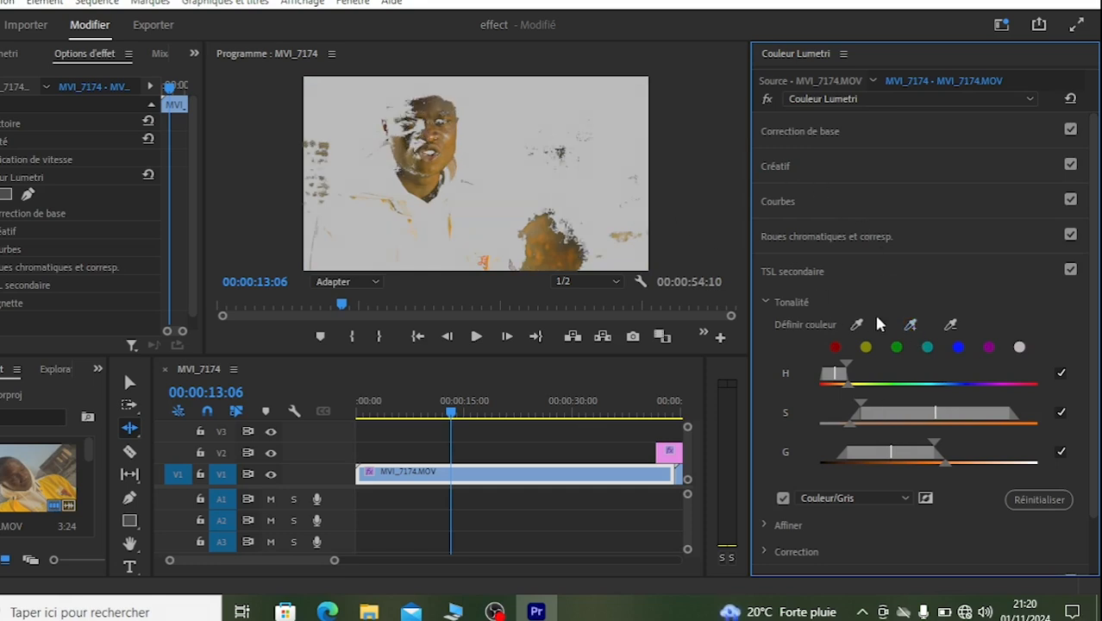
{"action": "left_click", "coordinate": [911, 322]}
{"action": "left_click", "coordinate": [413, 168]}
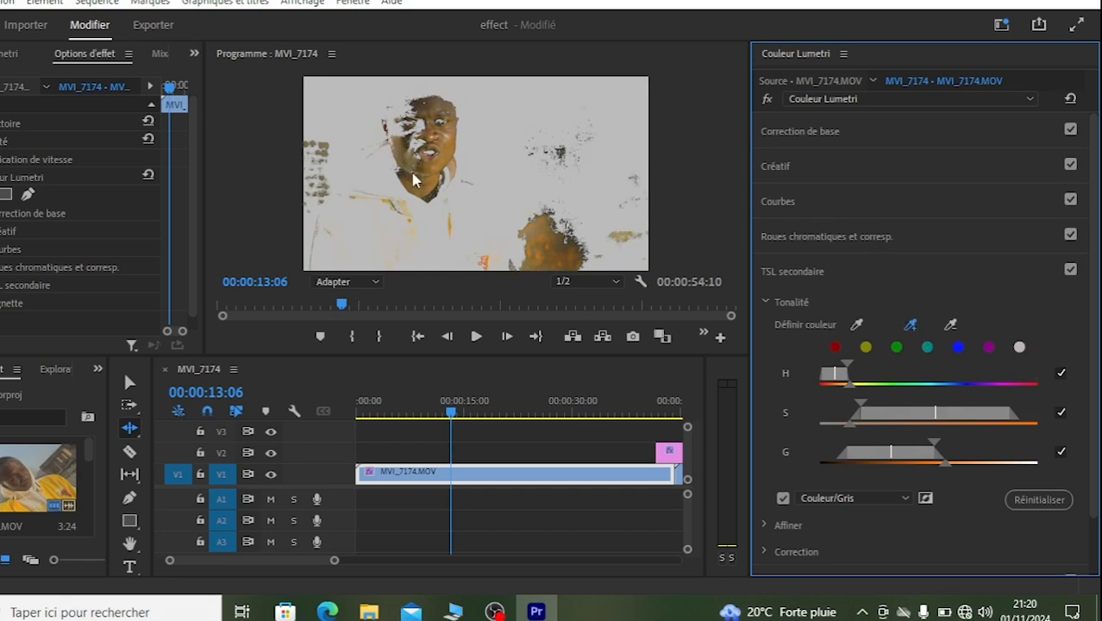
Step: Check the mask preview against the image, add a skin sample near the nose, and extend the G range down to the darkest tones
{"action": "left_click", "coordinate": [782, 499]}
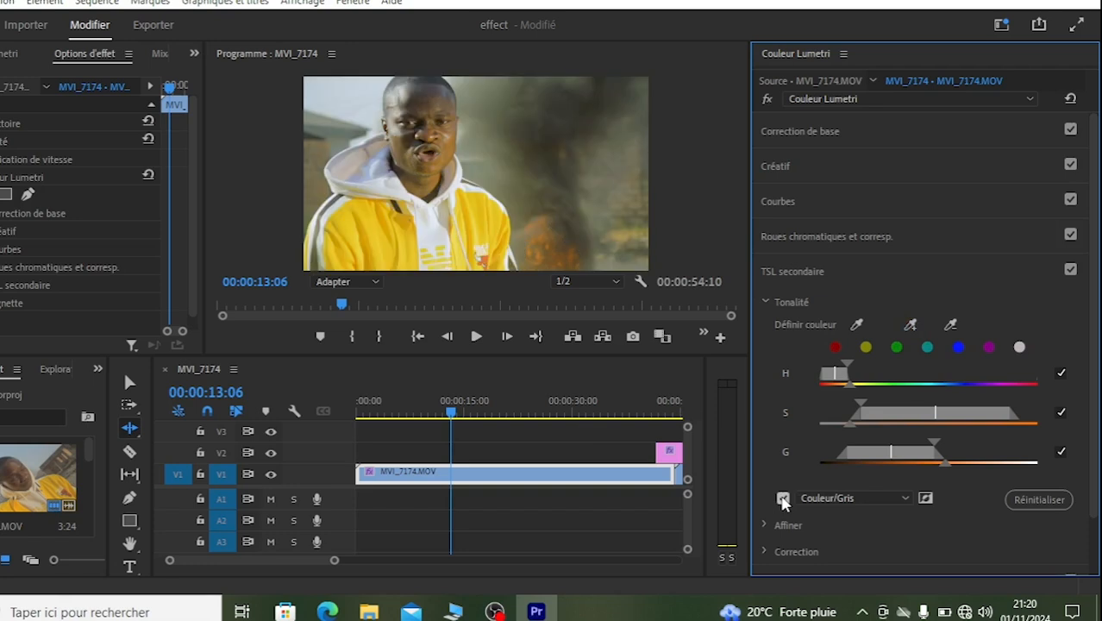
{"action": "left_click", "coordinate": [781, 499]}
{"action": "left_click", "coordinate": [782, 499]}
{"action": "left_click", "coordinate": [781, 499]}
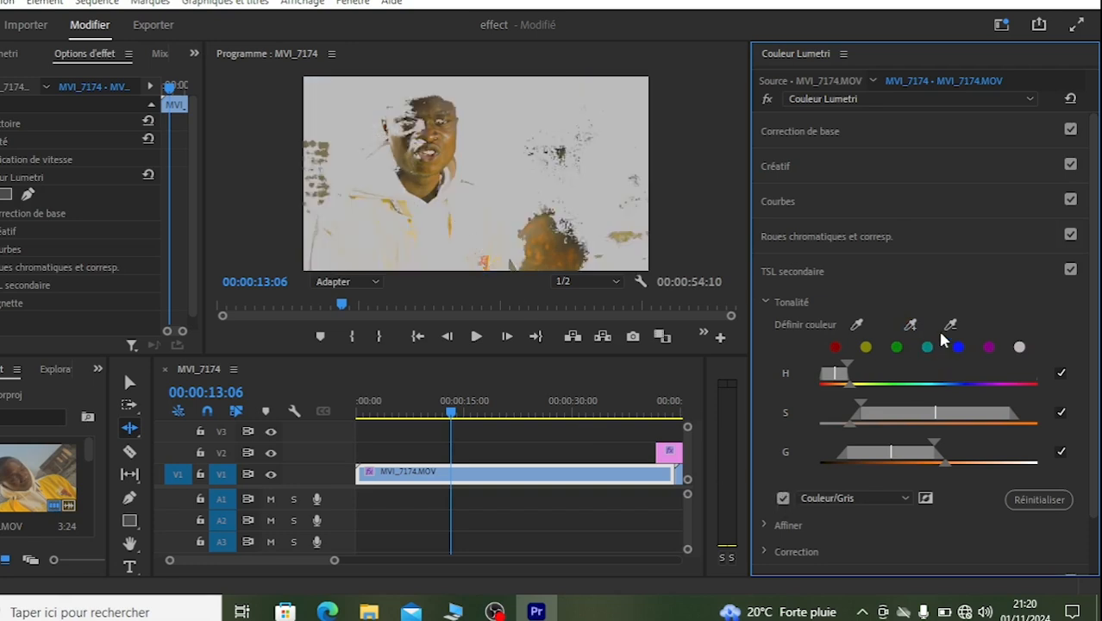
{"action": "left_click", "coordinate": [912, 325]}
{"action": "left_click", "coordinate": [422, 135]}
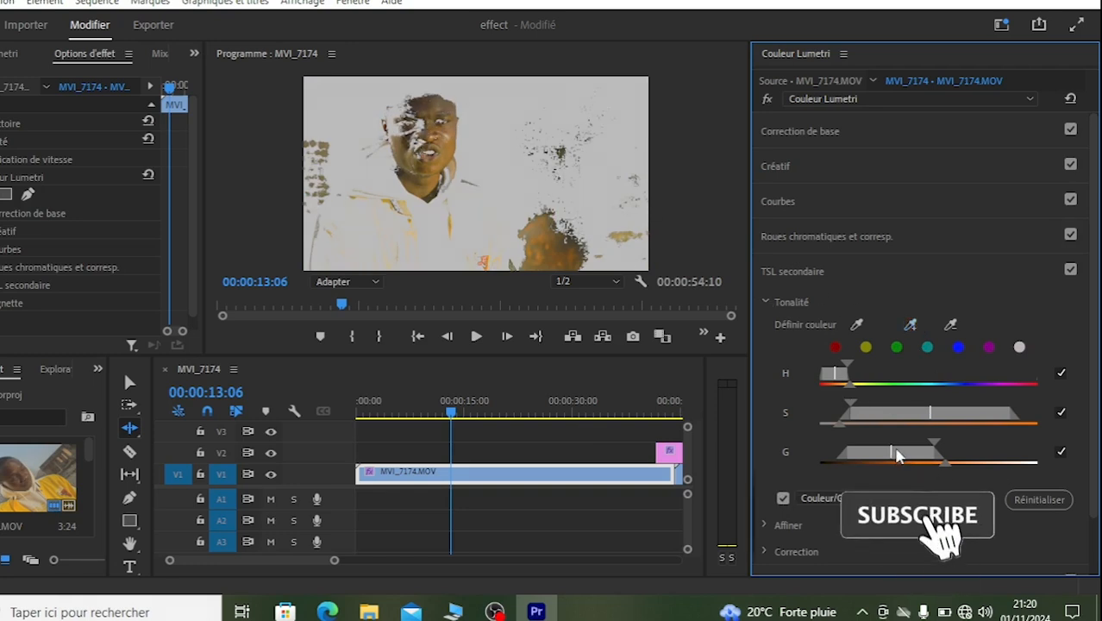
{"action": "left_click_drag", "start_coordinate": [890, 454], "coordinate": [926, 441]}
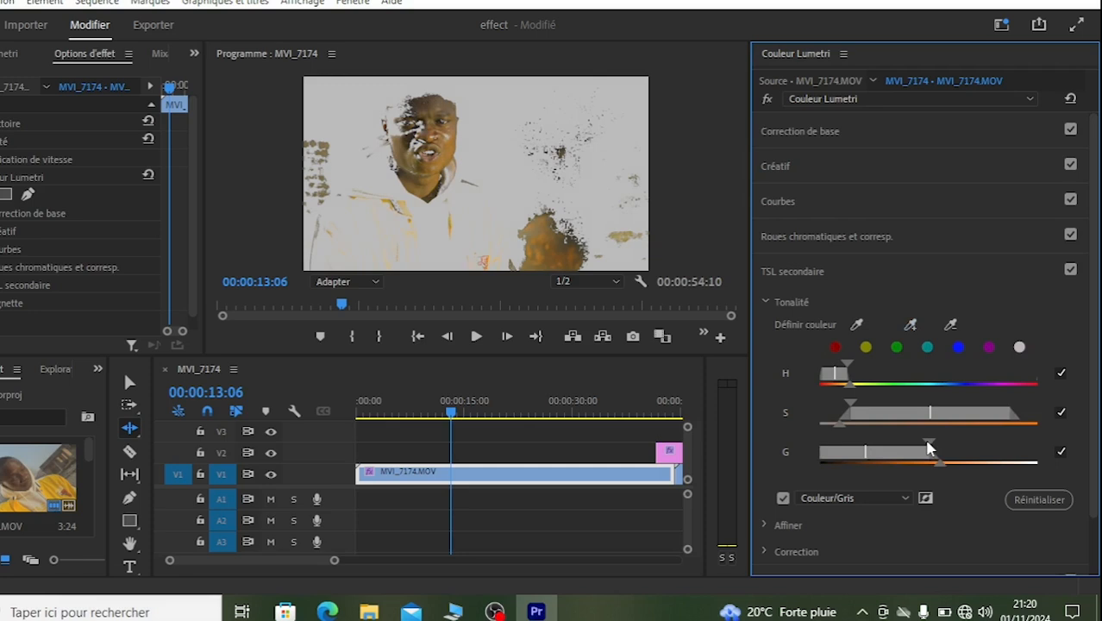
Step: Turn off the Couleur/Gris mask preview and try the Affiner noise reduction and blur adjustments on the skin key
{"action": "left_click", "coordinate": [782, 497]}
{"action": "left_click", "coordinate": [782, 497]}
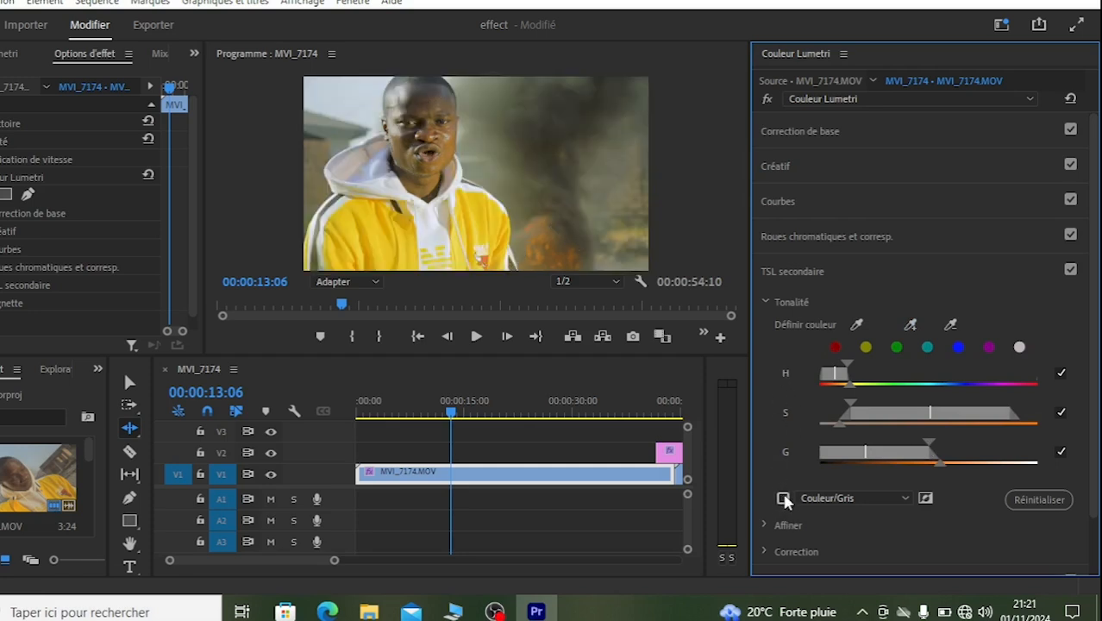
{"action": "left_click", "coordinate": [783, 497]}
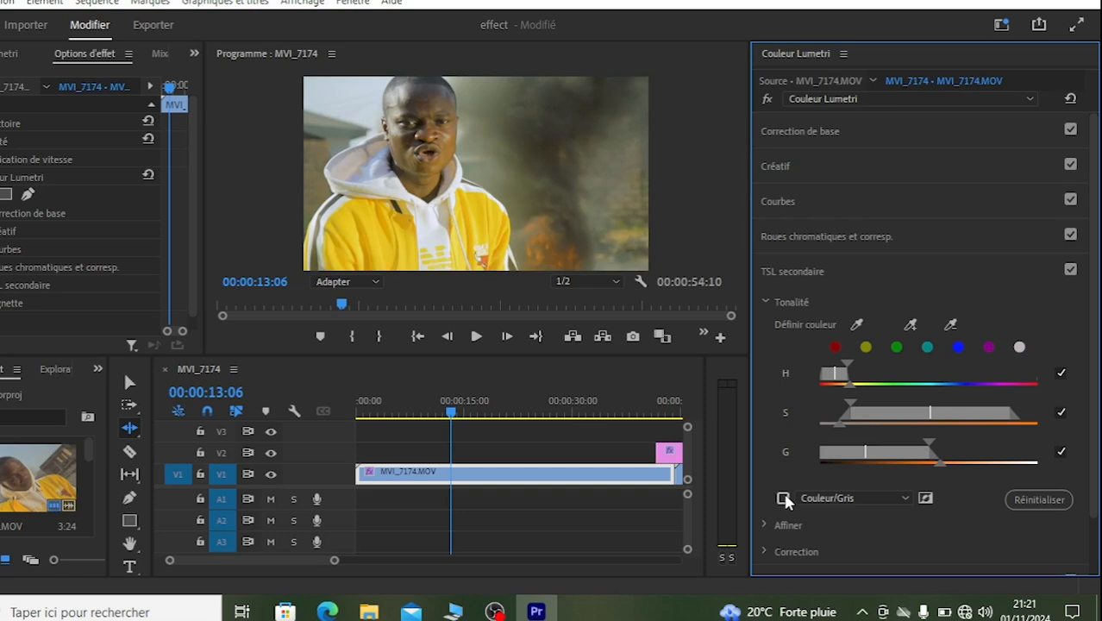
{"action": "left_click", "coordinate": [765, 302]}
{"action": "left_click", "coordinate": [765, 330]}
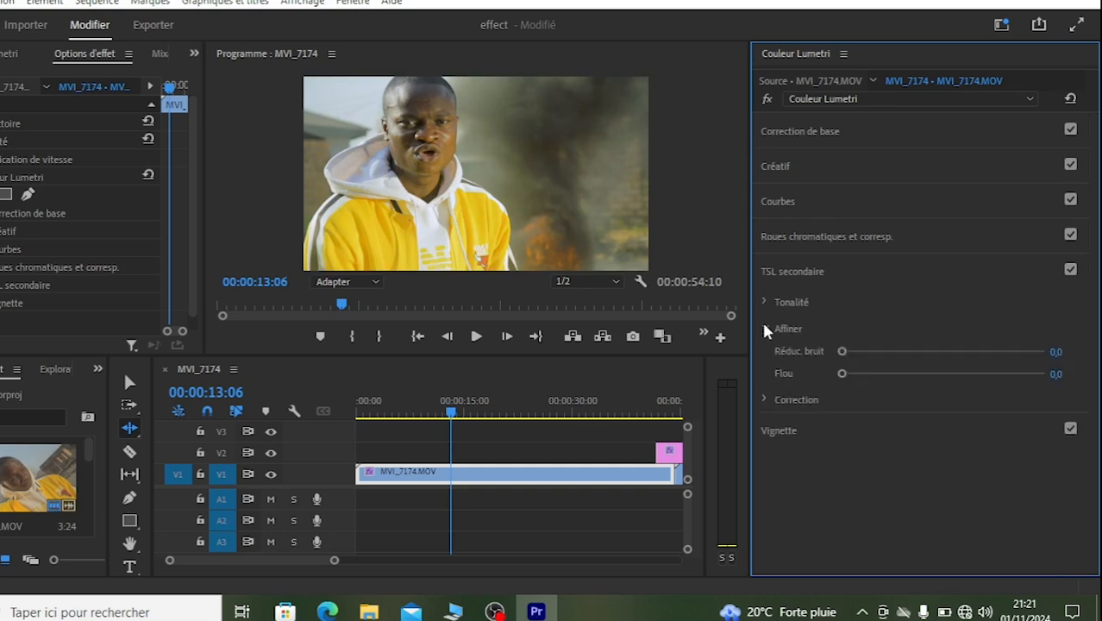
{"action": "left_click_drag", "start_coordinate": [850, 374], "coordinate": [906, 352]}
{"action": "left_click", "coordinate": [765, 330]}
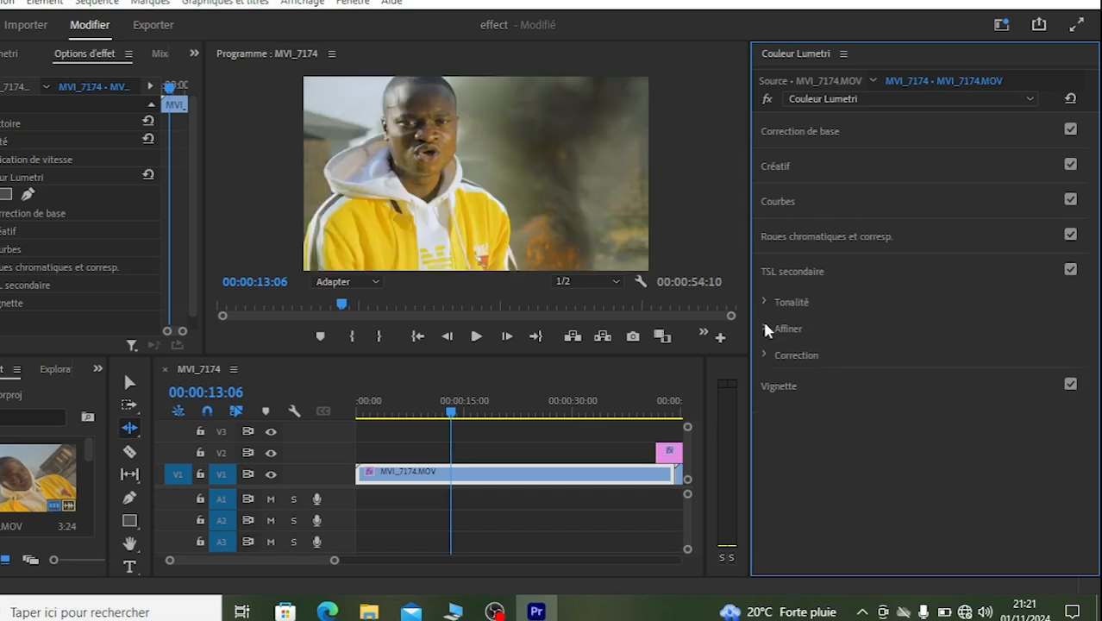
Step: Set the keyed skin's Saturation to 79,8, lower its brightness slightly, and shift its color slightly toward orange-red
{"action": "left_click", "coordinate": [765, 354]}
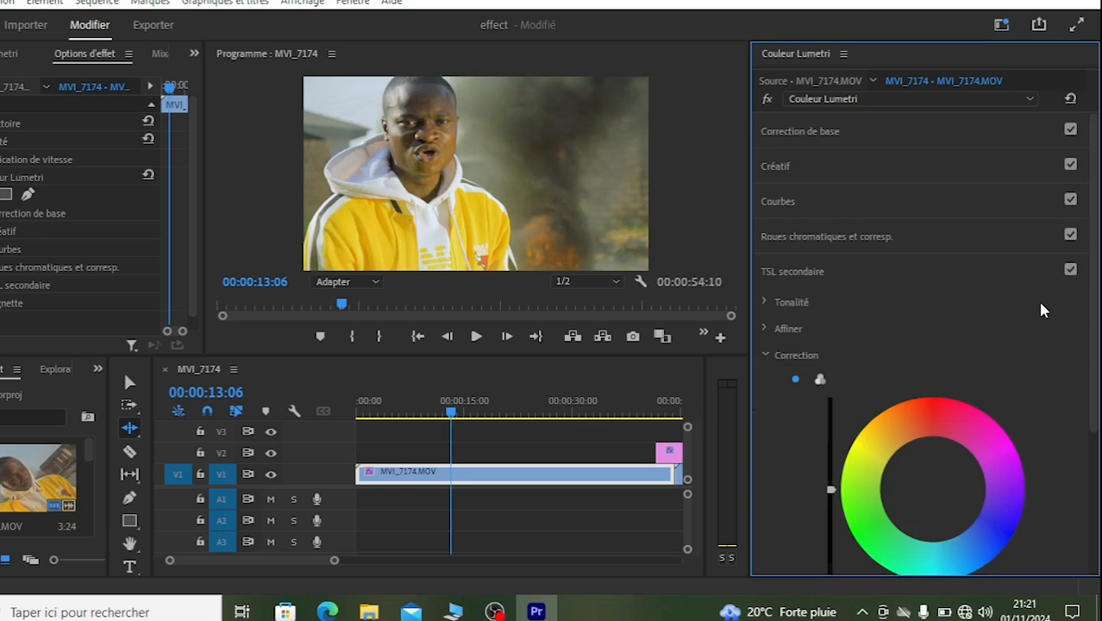
{"action": "scroll", "coordinate": [1044, 307], "scroll_direction": "down", "scroll_amount": 5}
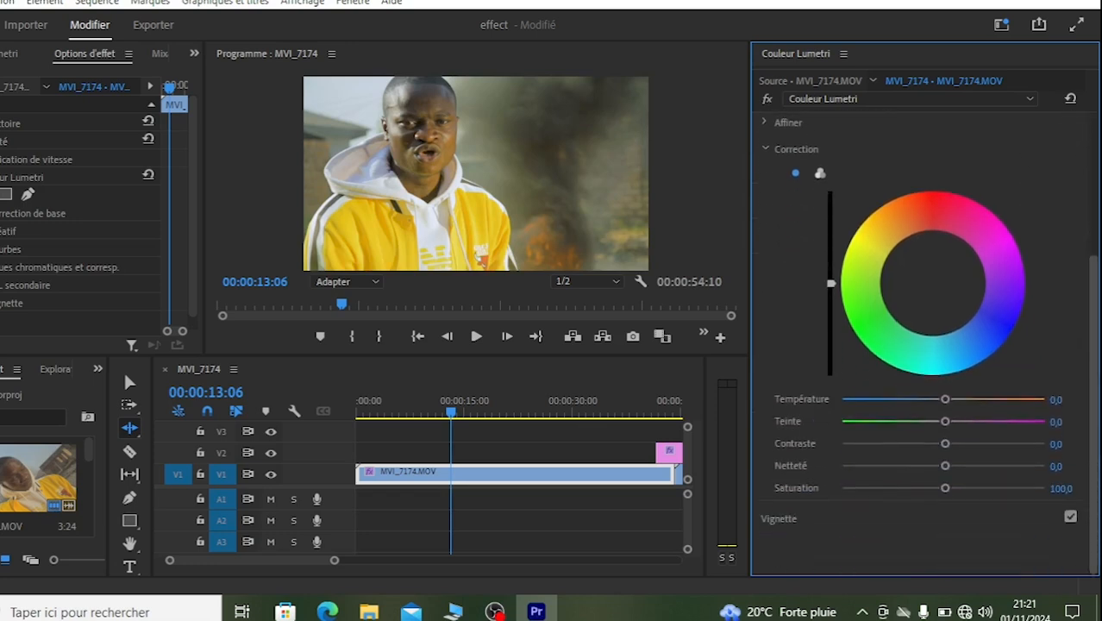
{"action": "mouse_move", "coordinate": [916, 487]}
{"action": "left_mouse_down"}
{"action": "mouse_move", "coordinate": [903, 488]}
{"action": "mouse_move", "coordinate": [922, 490]}
{"action": "left_mouse_up"}
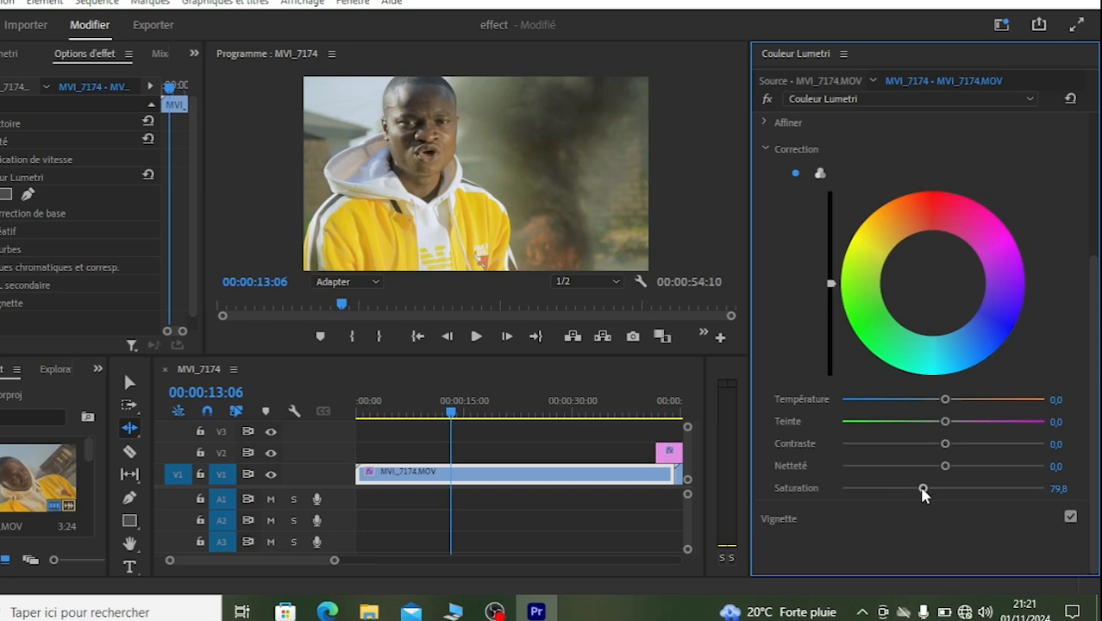
{"action": "left_click_drag", "start_coordinate": [832, 282], "coordinate": [831, 291]}
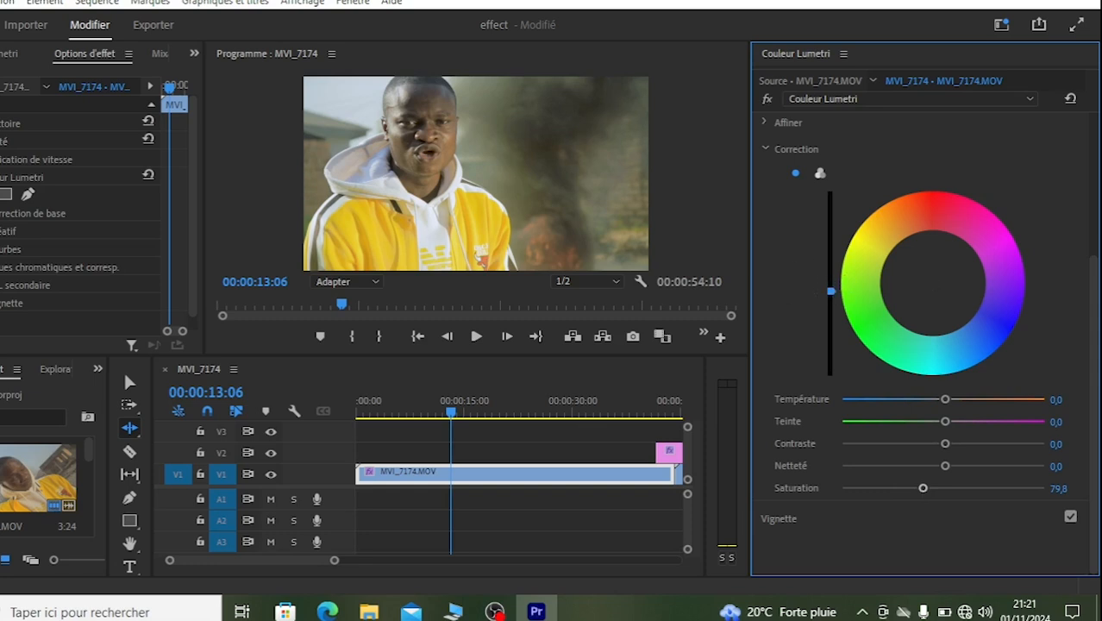
{"action": "left_click", "coordinate": [921, 246]}
{"action": "left_click_drag", "start_coordinate": [922, 246], "coordinate": [928, 270]}
Step: Set the keyed skin's Température to 13,4, Contraste to 15,1 and Netteté to 7, and collapse the TSL secondaire section
{"action": "left_click_drag", "start_coordinate": [947, 398], "coordinate": [957, 400]}
{"action": "left_click_drag", "start_coordinate": [923, 447], "coordinate": [959, 430]}
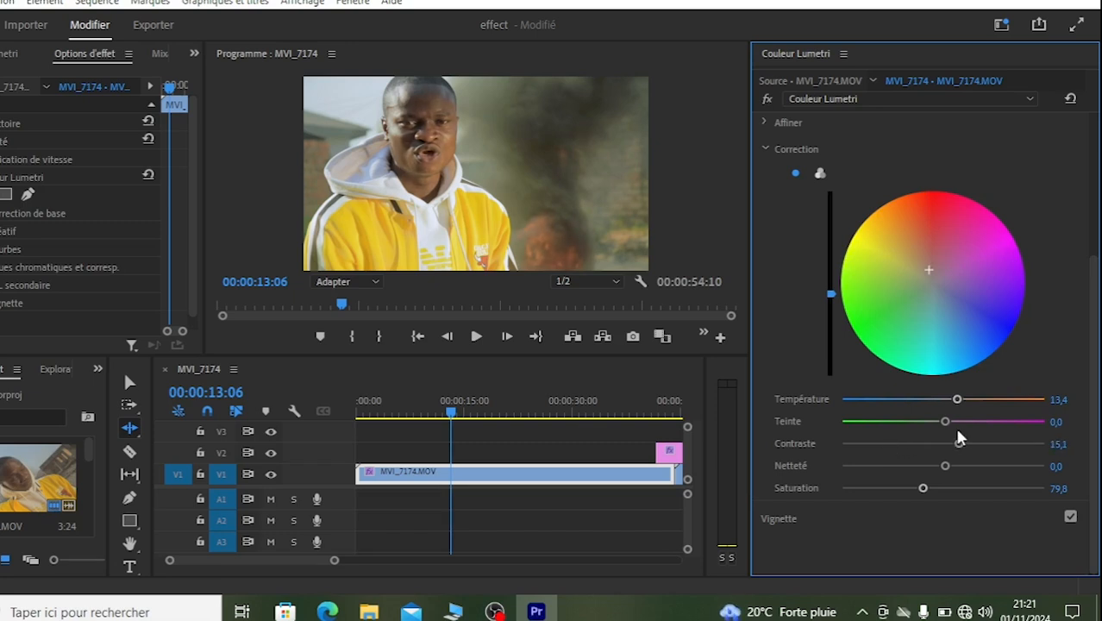
{"action": "left_click_drag", "start_coordinate": [955, 467], "coordinate": [952, 470]}
{"action": "left_click", "coordinate": [1065, 463]}
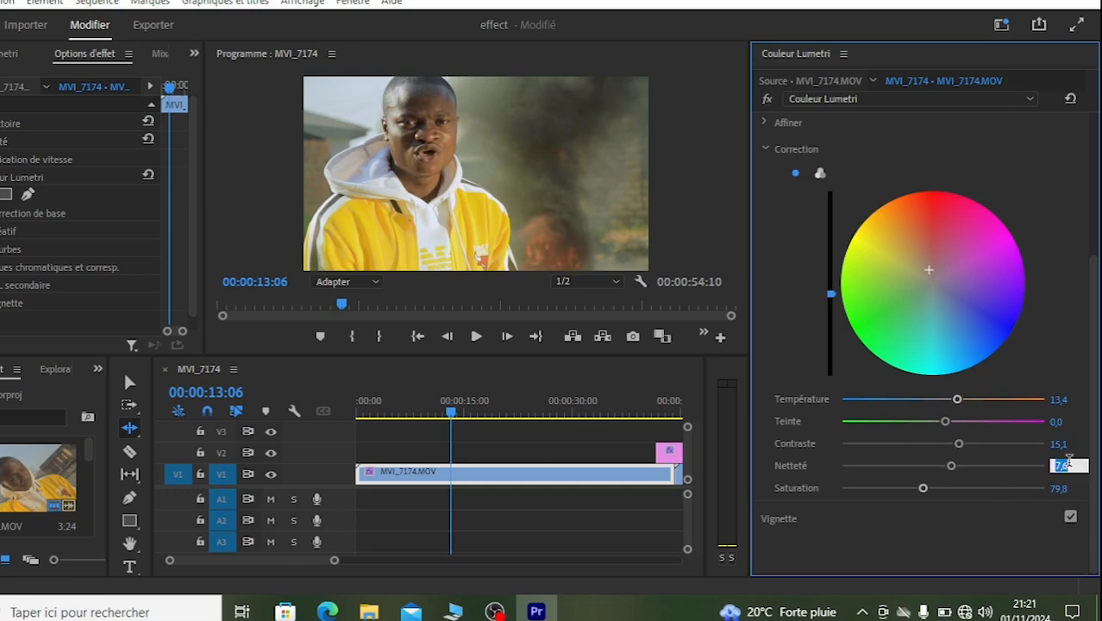
{"action": "type", "text": "7"}
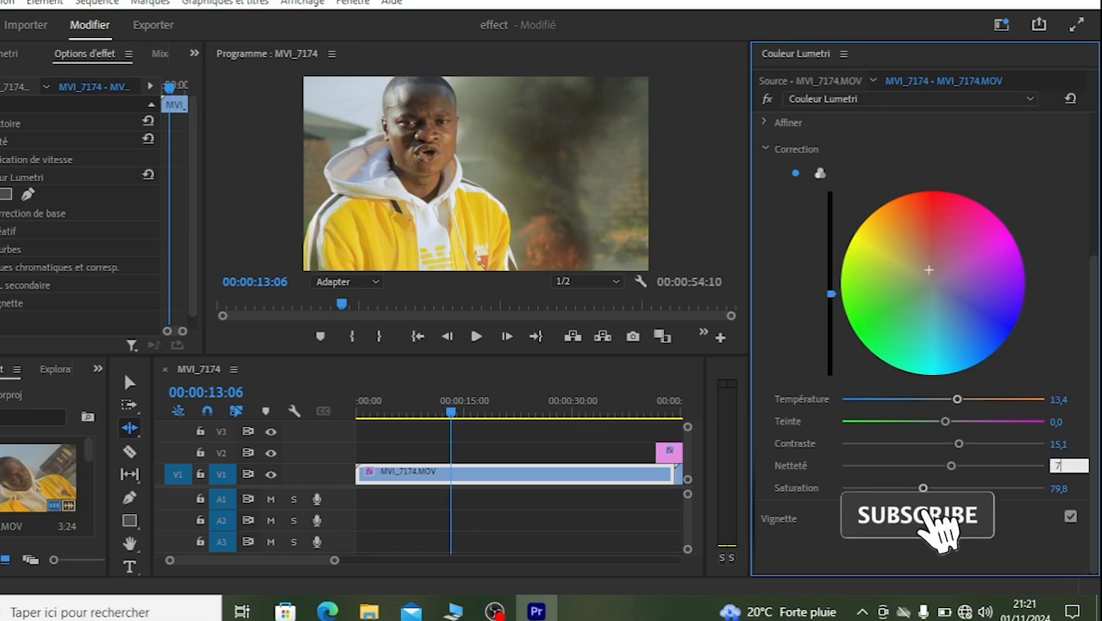
{"action": "left_click", "coordinate": [964, 445]}
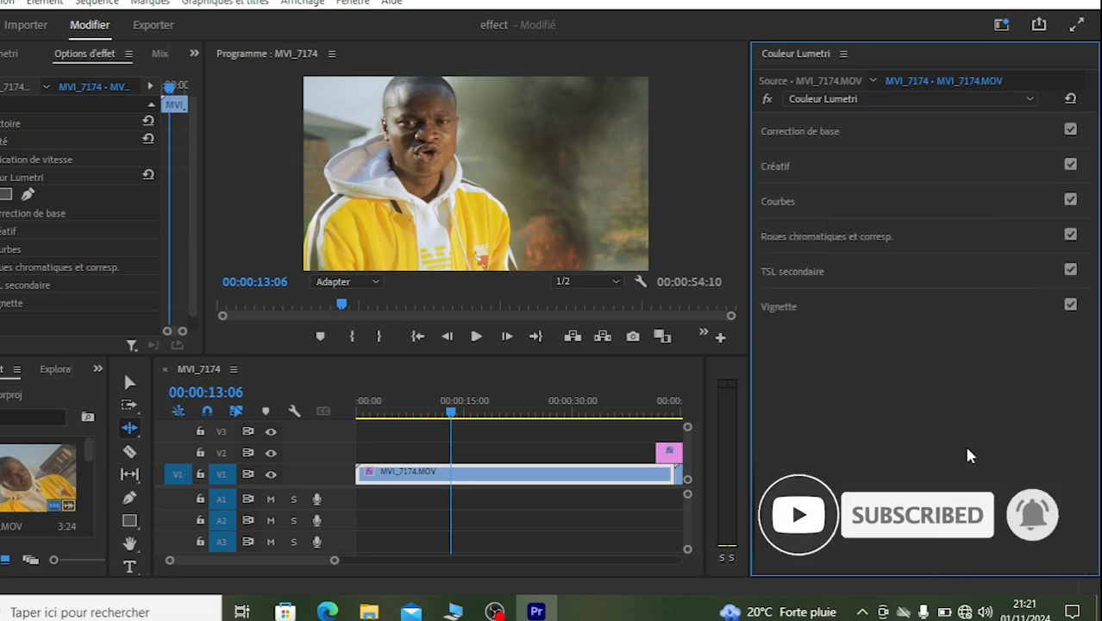
Step: Compare the clip with and without the grade, and add three points to the master RGB curve, slightly raising shadows and lowering midtones and highlights
{"action": "left_click", "coordinate": [767, 98]}
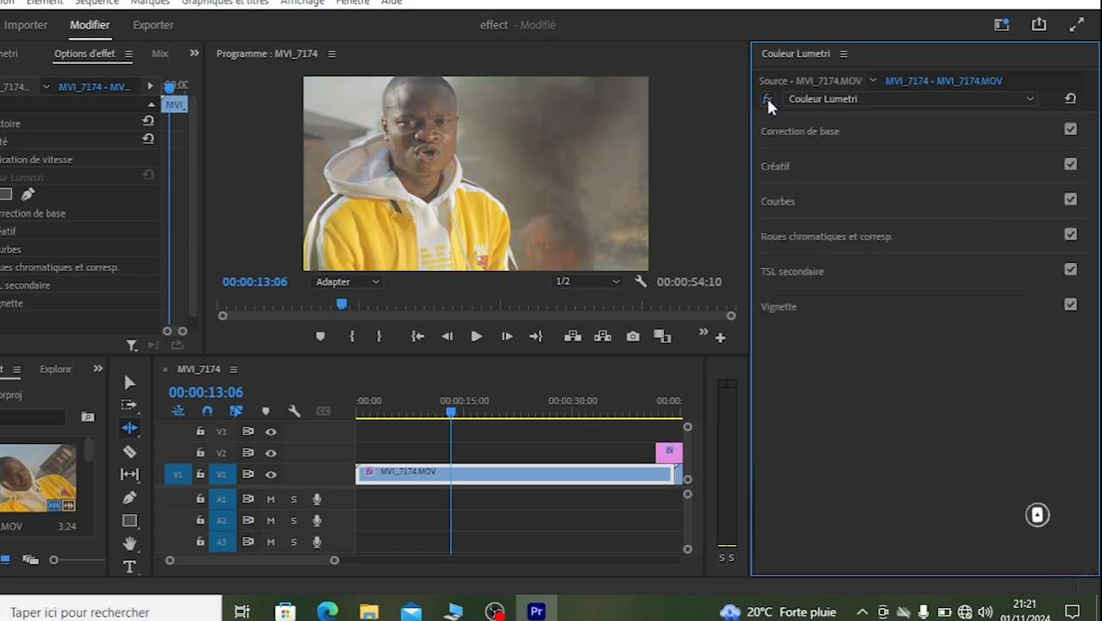
{"action": "left_click", "coordinate": [767, 99]}
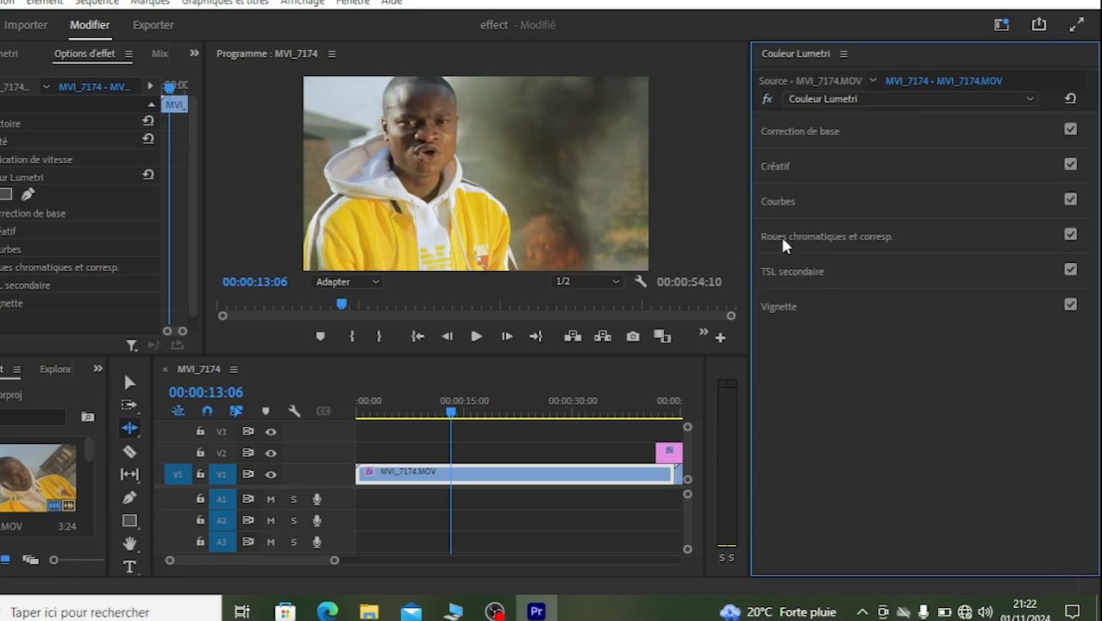
{"action": "left_click", "coordinate": [778, 203]}
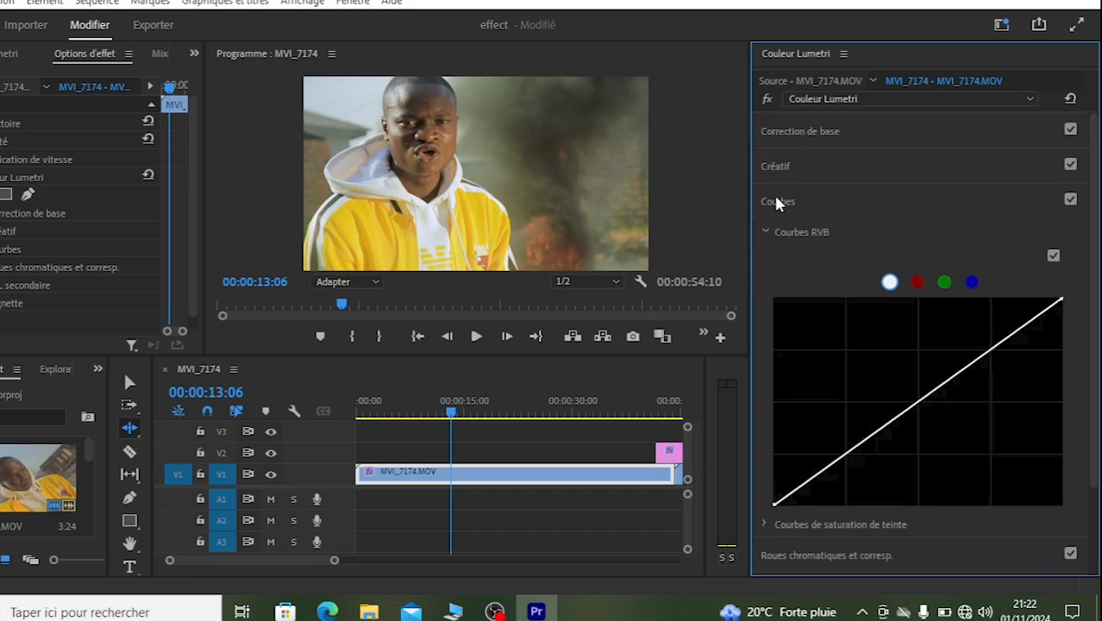
{"action": "left_click_drag", "start_coordinate": [1094, 175], "coordinate": [1095, 276]}
{"action": "left_click", "coordinate": [991, 242]}
{"action": "left_click", "coordinate": [916, 296]}
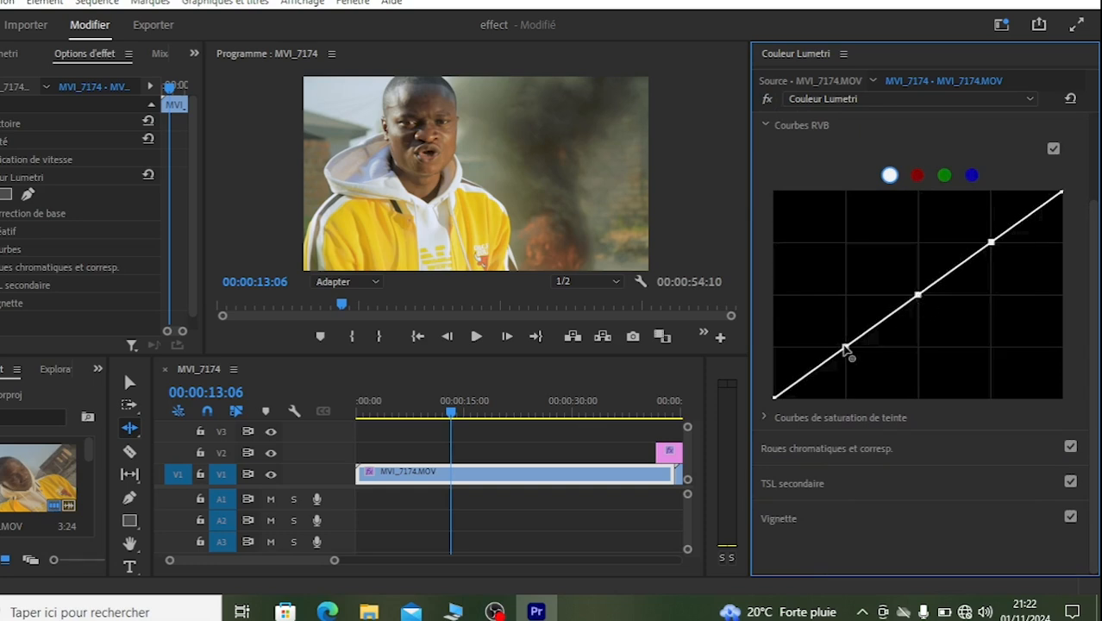
{"action": "left_click_drag", "start_coordinate": [845, 348], "coordinate": [841, 347]}
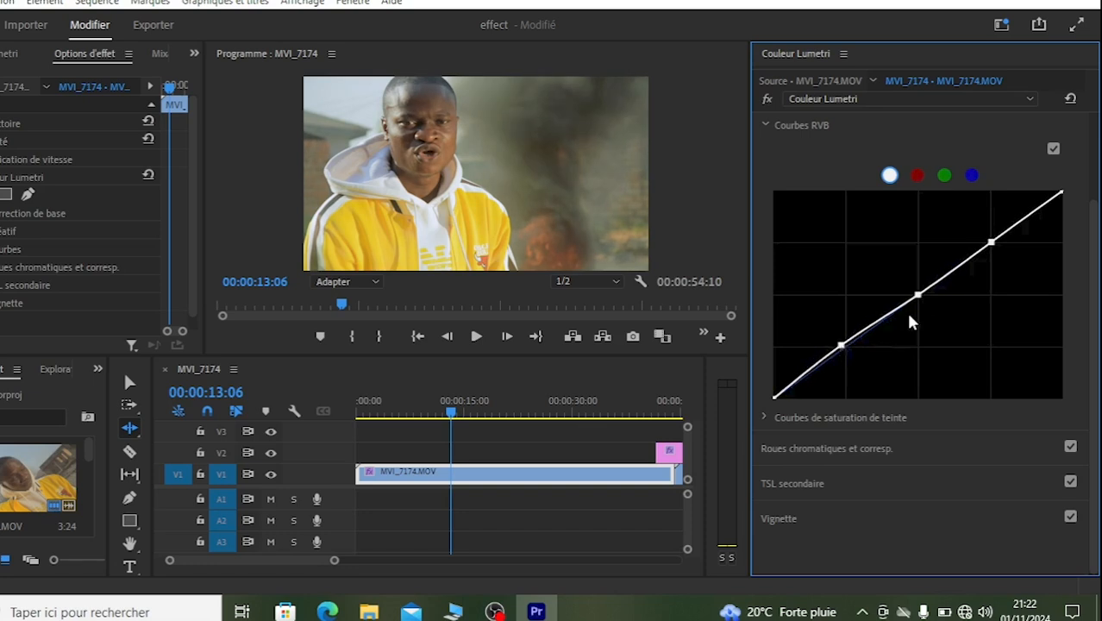
{"action": "left_click_drag", "start_coordinate": [919, 298], "coordinate": [926, 299]}
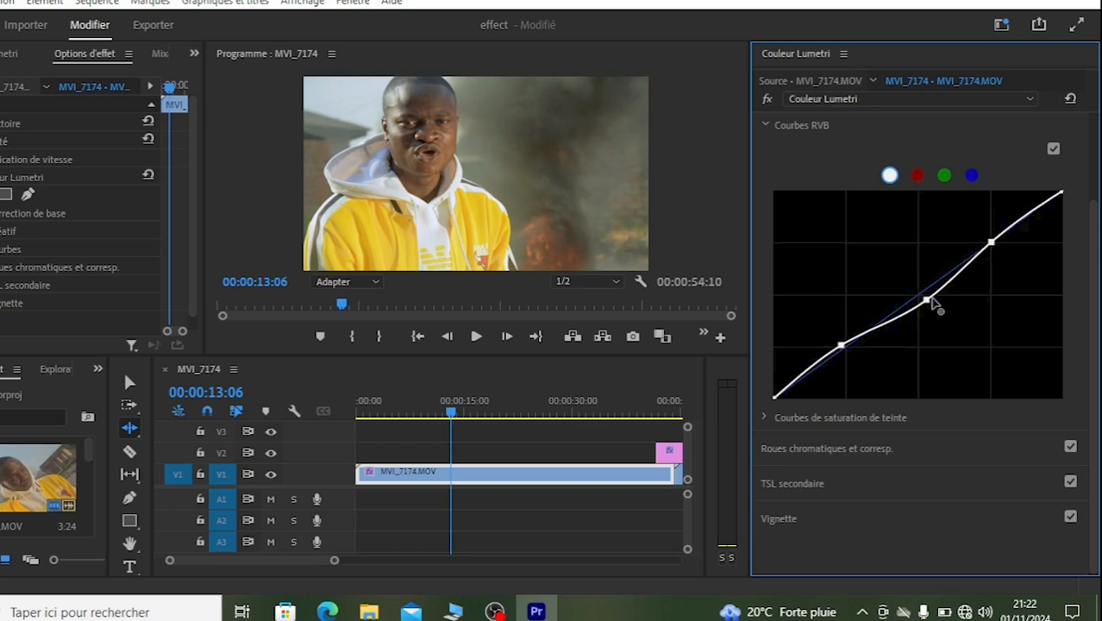
{"action": "left_click_drag", "start_coordinate": [993, 244], "coordinate": [1001, 255]}
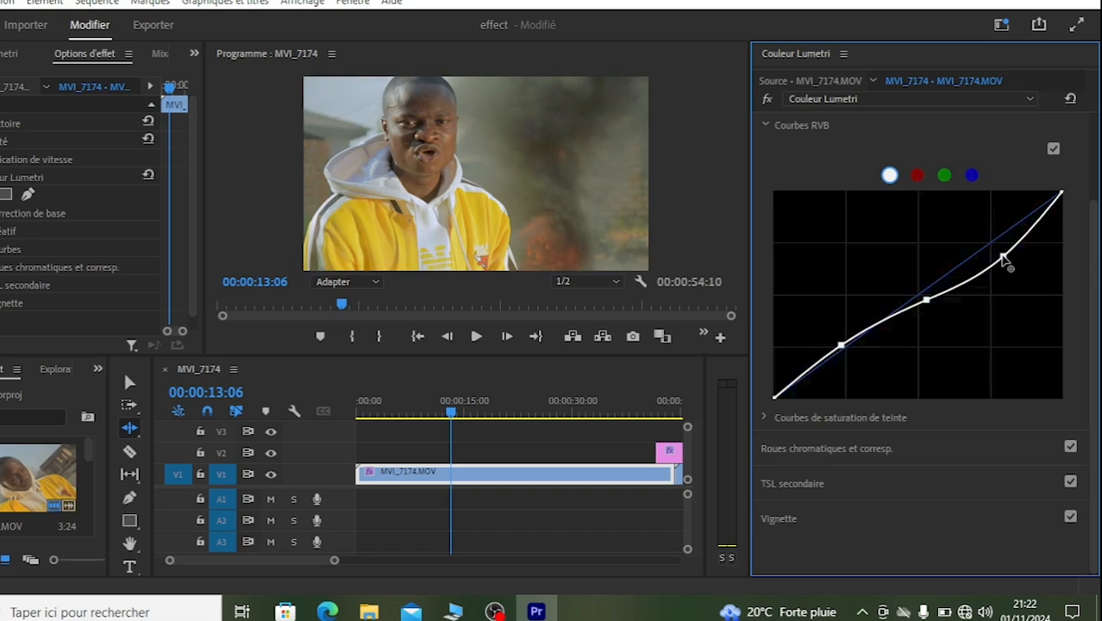
Step: Add highlight, midtone and shadow points to the red curve and lower its shadow point slightly
{"action": "left_click", "coordinate": [916, 175]}
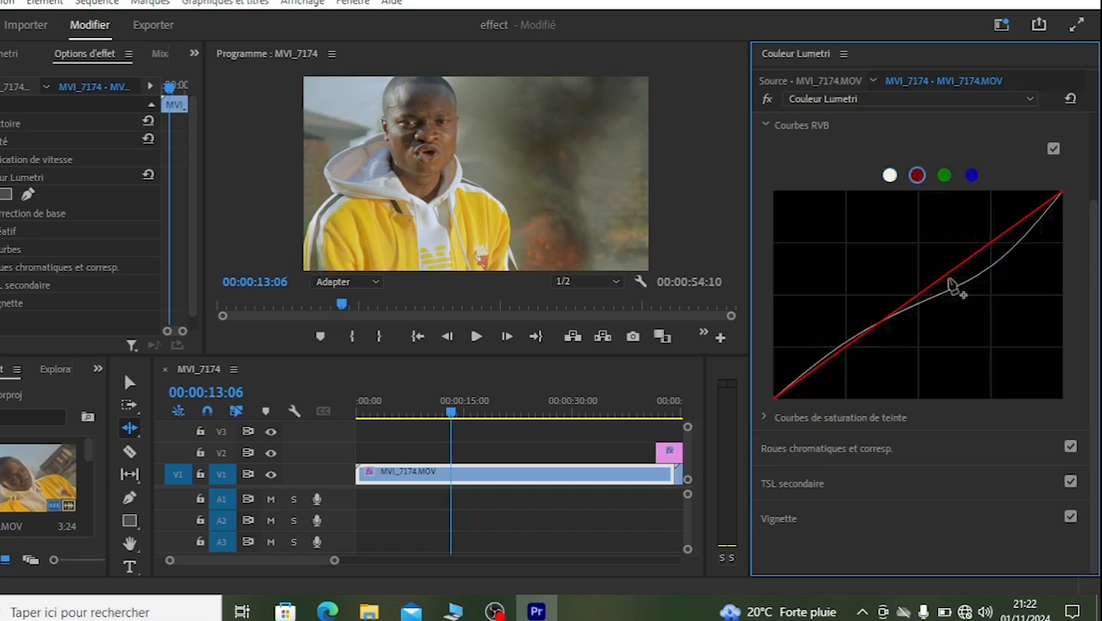
{"action": "left_click", "coordinate": [988, 246]}
{"action": "left_click", "coordinate": [917, 296]}
{"action": "left_click", "coordinate": [844, 344]}
{"action": "left_click", "coordinate": [844, 346], "text": "ctrl"}
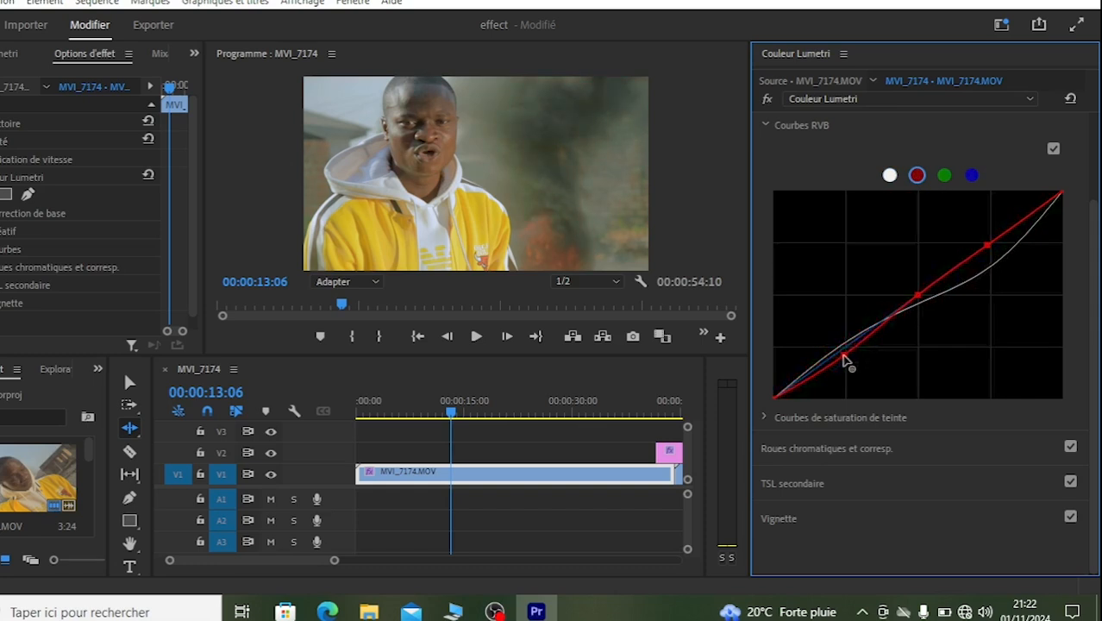
{"action": "left_click", "coordinate": [843, 345]}
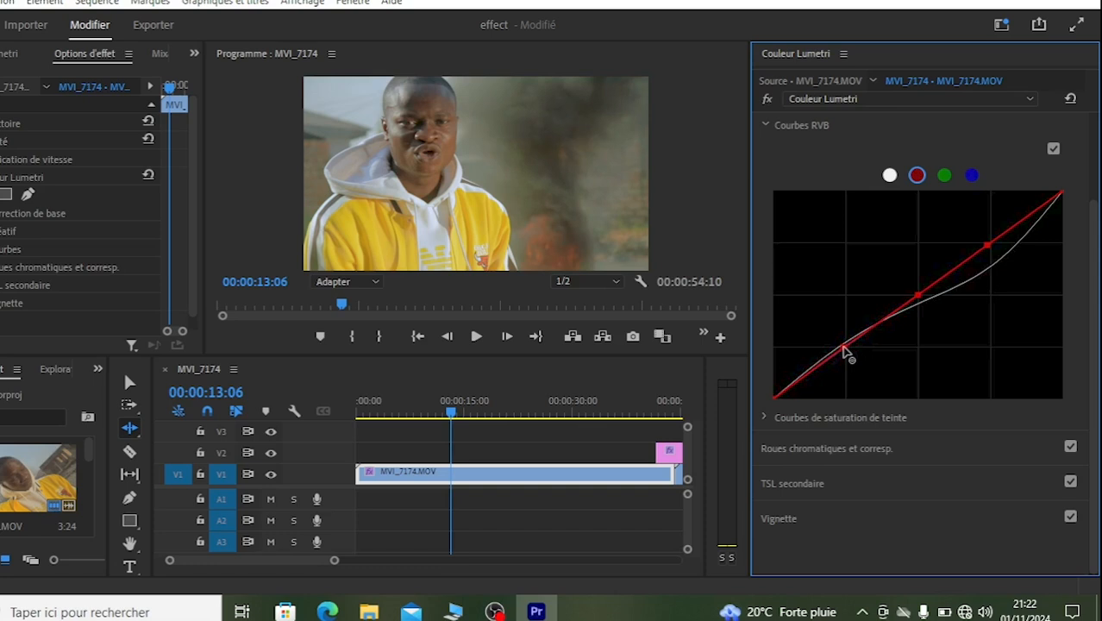
{"action": "left_click_drag", "start_coordinate": [848, 352], "coordinate": [848, 359]}
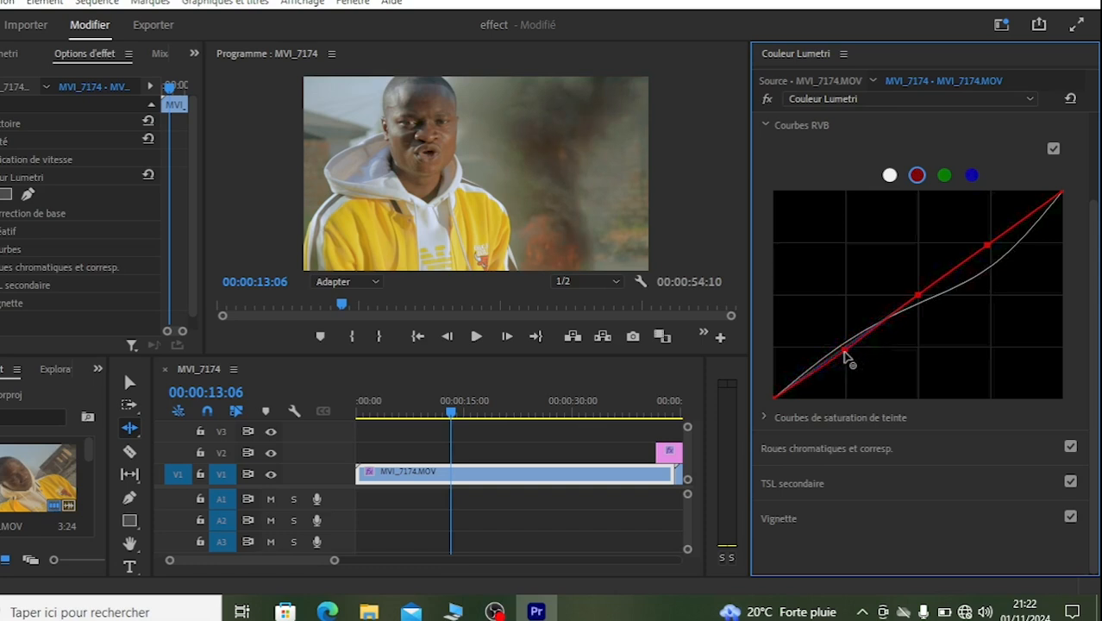
Step: Raise the red curve's midtone point slightly and move its highlight point just below the diagonal
{"action": "left_click", "coordinate": [915, 290]}
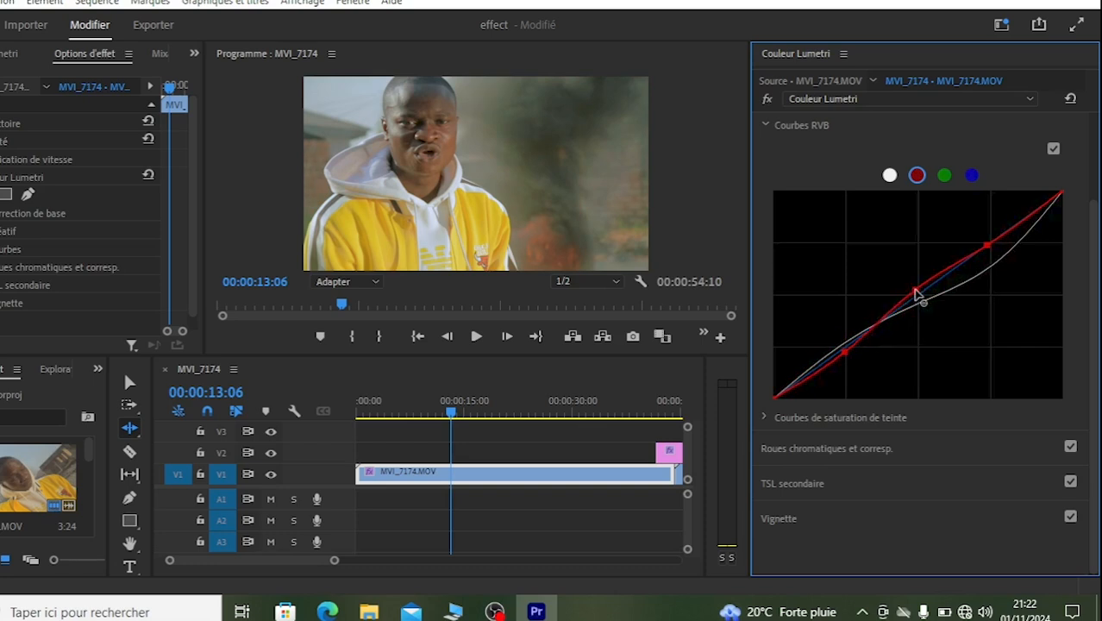
{"action": "left_click_drag", "start_coordinate": [915, 289], "coordinate": [916, 291]}
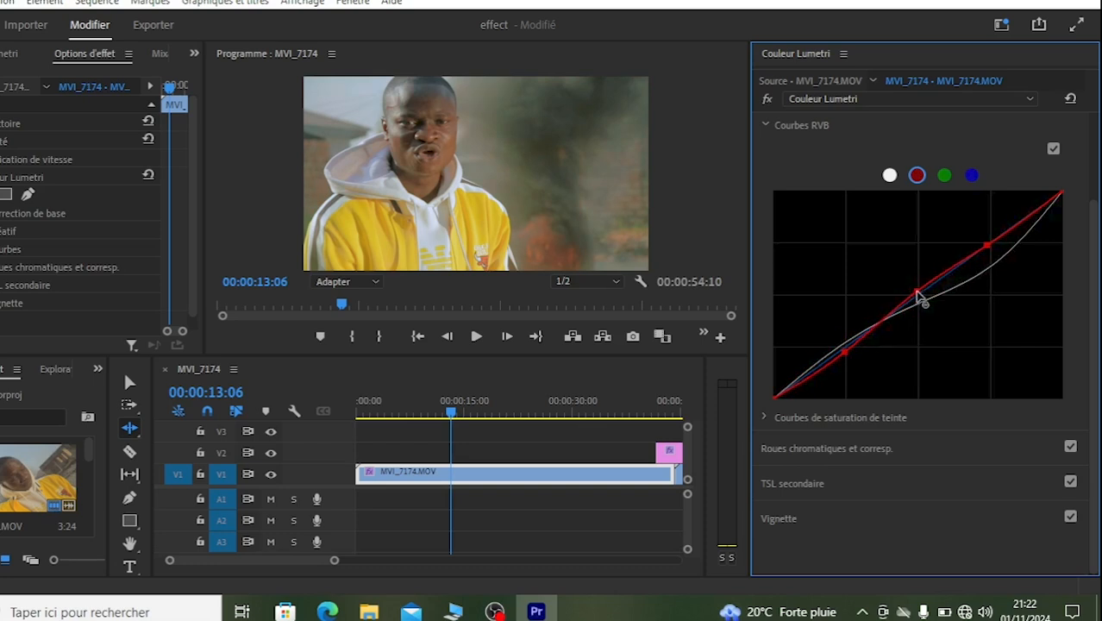
{"action": "left_click", "coordinate": [989, 240]}
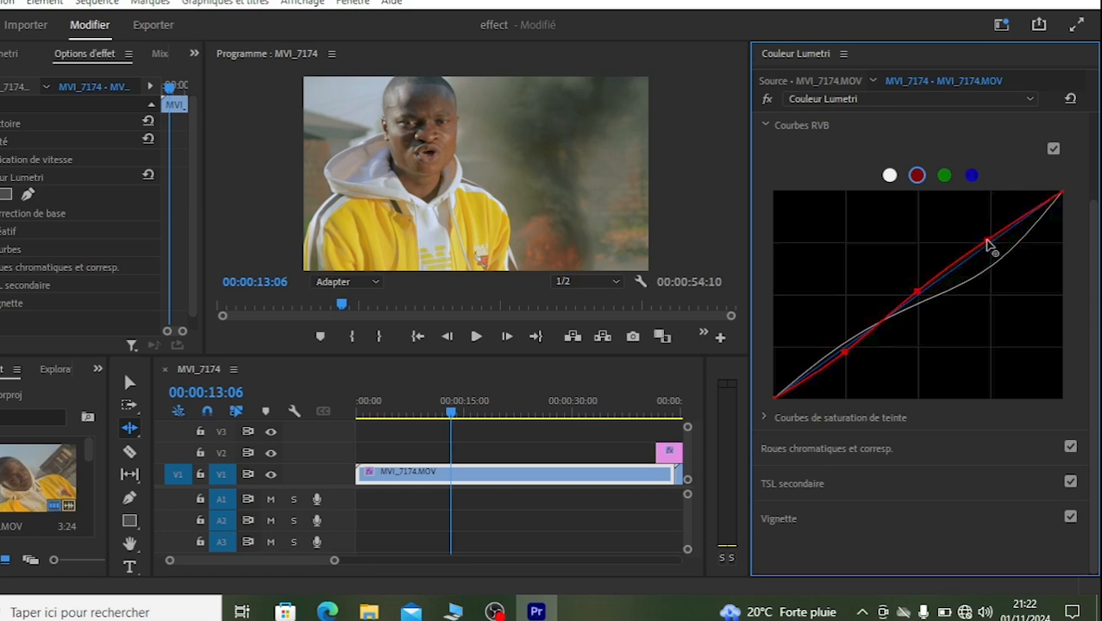
{"action": "left_click_drag", "start_coordinate": [993, 244], "coordinate": [998, 249]}
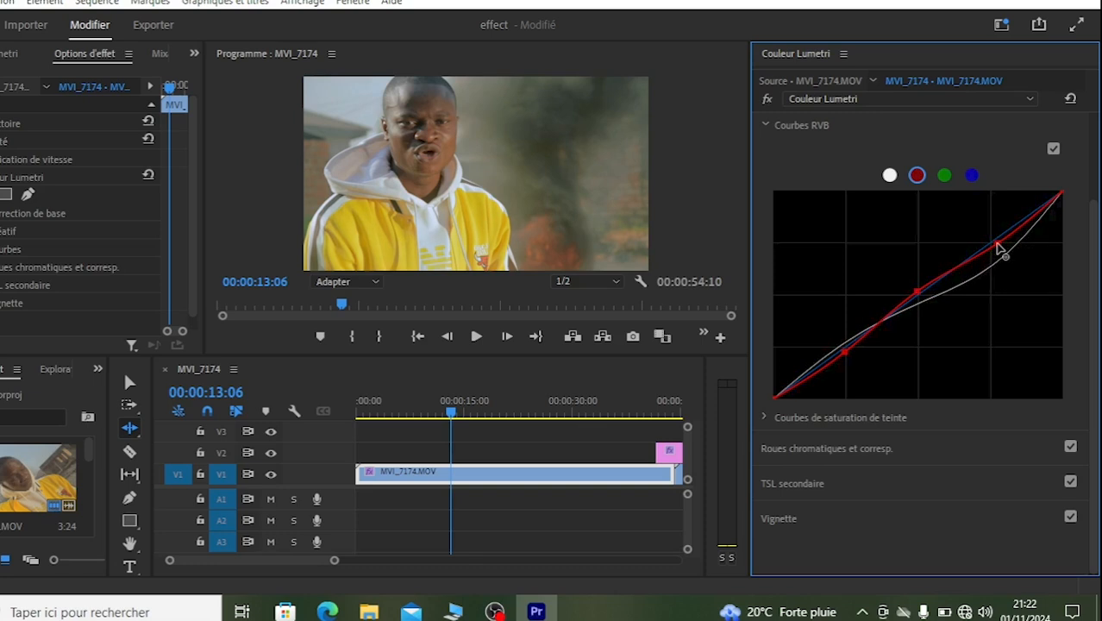
Step: Add a slightly lowered midtone point to the blue curve and compare the image with and without the grade
{"action": "left_click", "coordinate": [972, 175]}
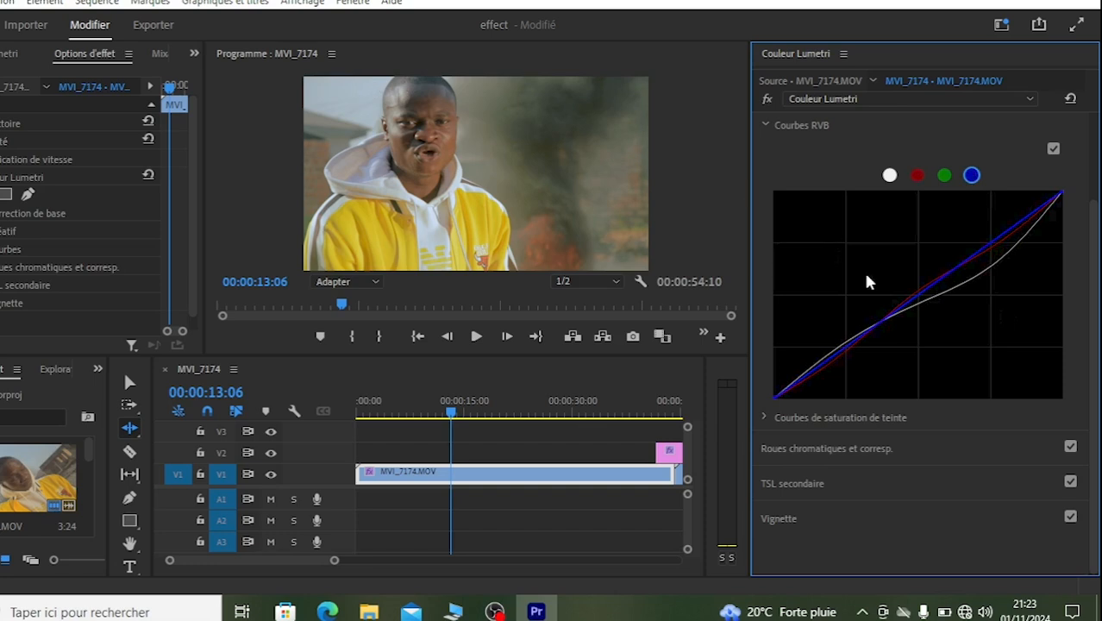
{"action": "mouse_move", "coordinate": [937, 286]}
{"action": "left_mouse_down"}
{"action": "mouse_move", "coordinate": [935, 270]}
{"action": "mouse_move", "coordinate": [938, 288]}
{"action": "left_mouse_up"}
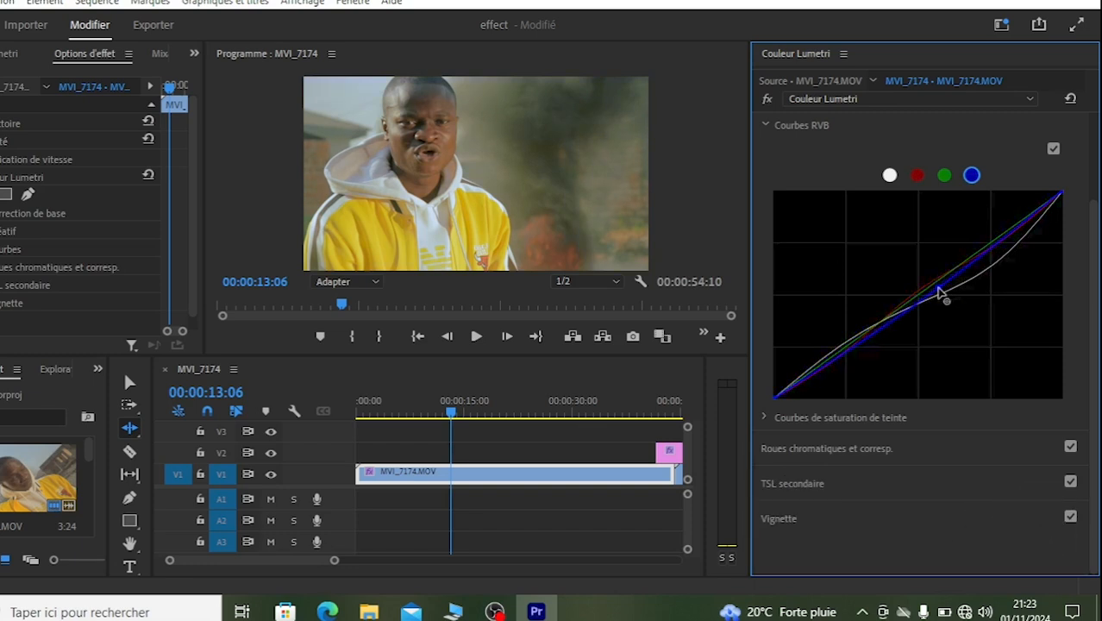
{"action": "left_click", "coordinate": [765, 100]}
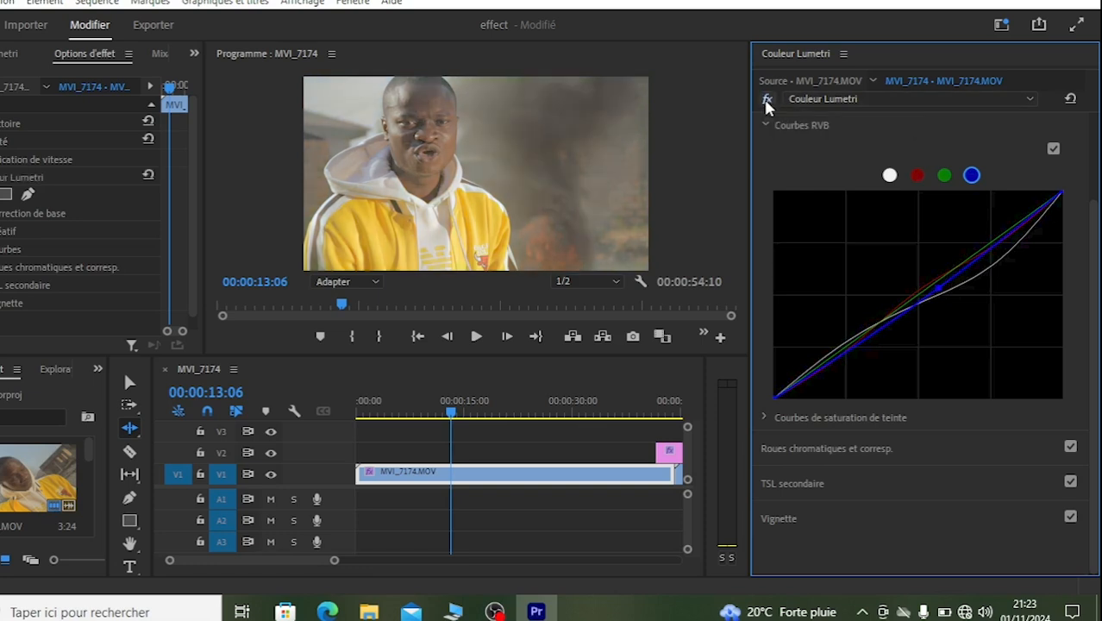
{"action": "left_click", "coordinate": [765, 99]}
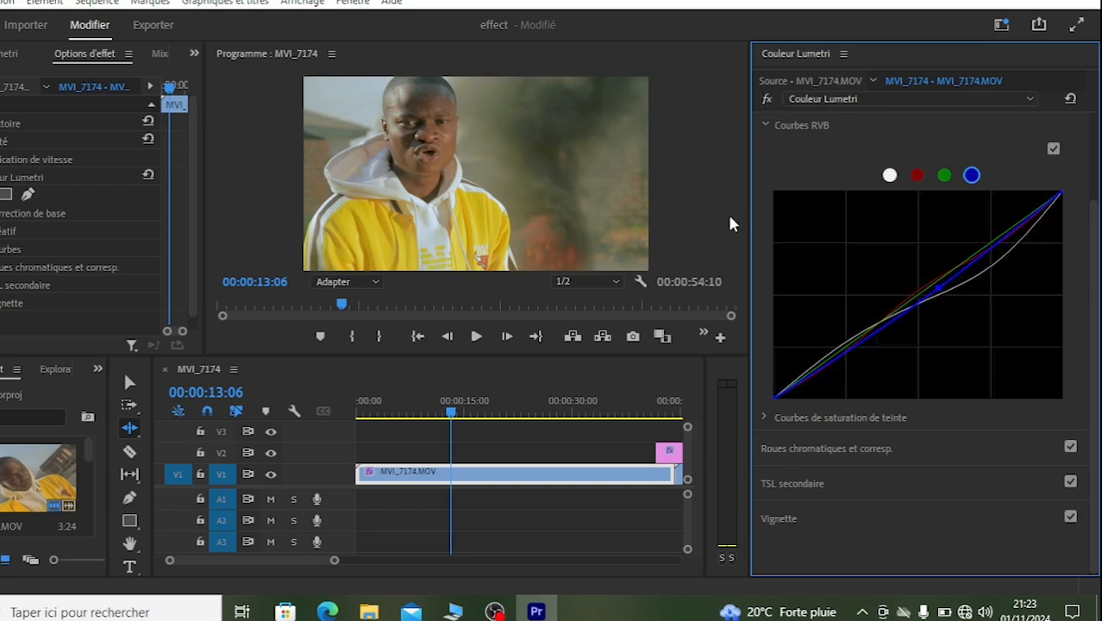
Step: Add three points to the green curve, lowering the shadows slightly and nudging the midtones and highlights just above the diagonal
{"action": "left_click", "coordinate": [944, 177]}
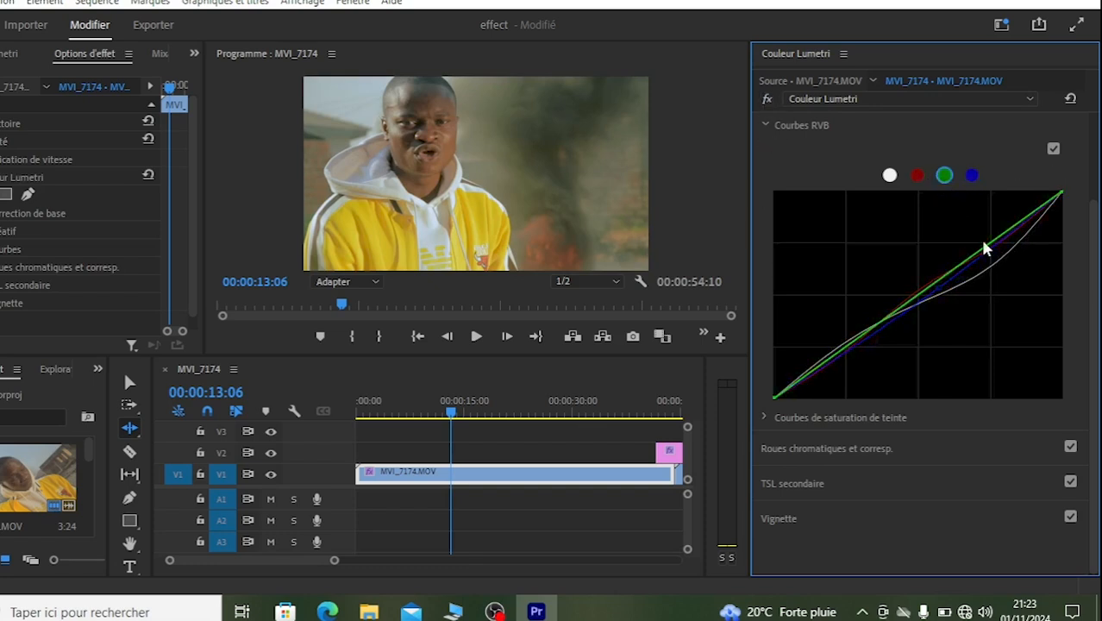
{"action": "mouse_move", "coordinate": [994, 245]}
{"action": "left_mouse_down"}
{"action": "mouse_move", "coordinate": [991, 231]}
{"action": "mouse_move", "coordinate": [995, 251]}
{"action": "mouse_move", "coordinate": [994, 241]}
{"action": "left_mouse_up"}
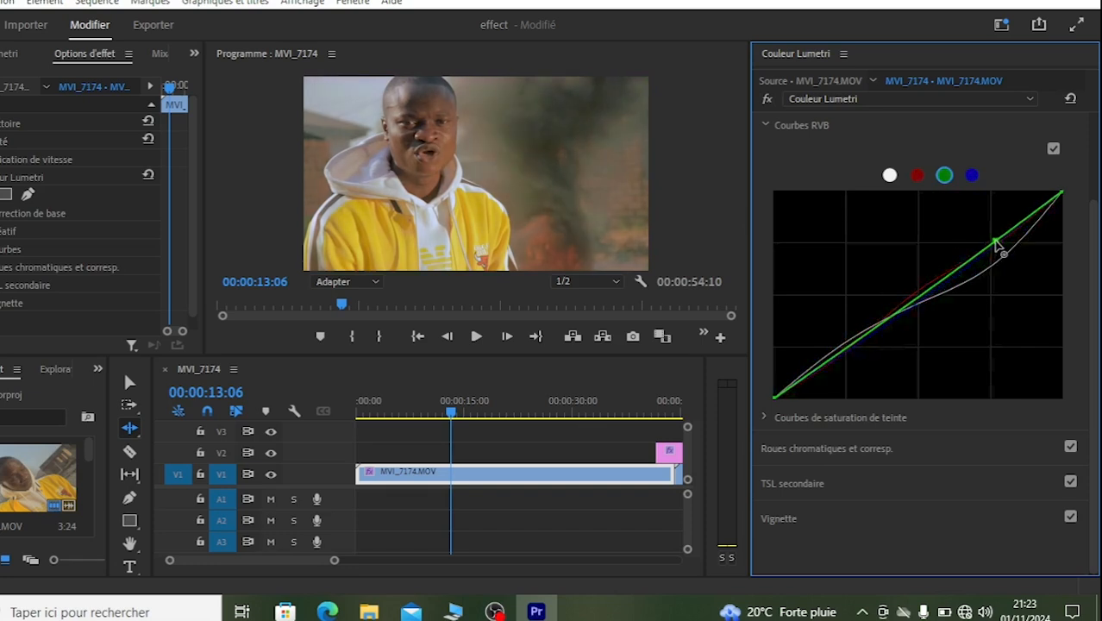
{"action": "left_click", "coordinate": [917, 298]}
{"action": "mouse_move", "coordinate": [847, 353]}
{"action": "left_mouse_down"}
{"action": "mouse_move", "coordinate": [839, 345]}
{"action": "mouse_move", "coordinate": [842, 355]}
{"action": "left_mouse_up"}
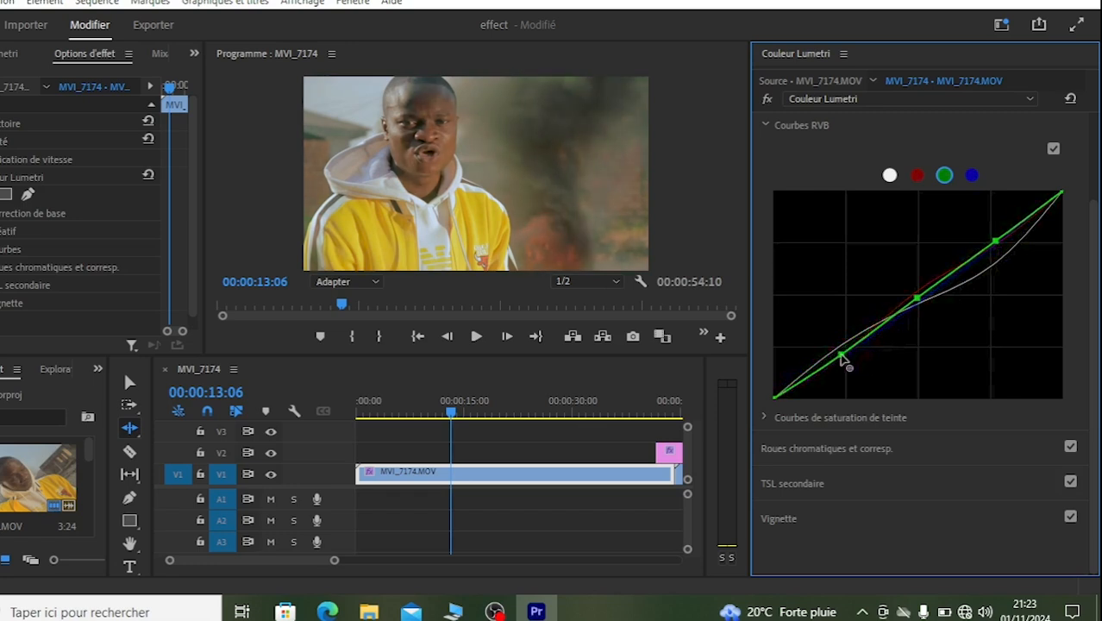
{"action": "left_click_drag", "start_coordinate": [916, 302], "coordinate": [919, 293]}
{"action": "mouse_move", "coordinate": [998, 244]}
{"action": "left_mouse_down"}
{"action": "mouse_move", "coordinate": [1007, 246]}
{"action": "mouse_move", "coordinate": [1002, 232]}
{"action": "left_mouse_up"}
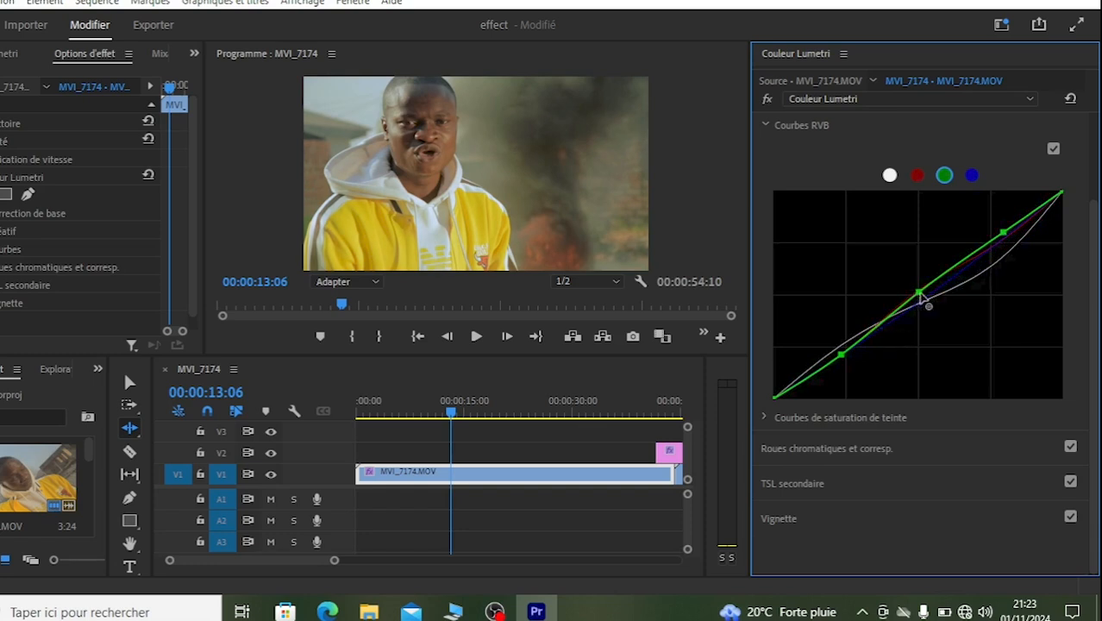
{"action": "mouse_move", "coordinate": [924, 298]}
{"action": "left_mouse_down"}
{"action": "mouse_move", "coordinate": [929, 305]}
{"action": "mouse_move", "coordinate": [924, 290]}
{"action": "left_mouse_up"}
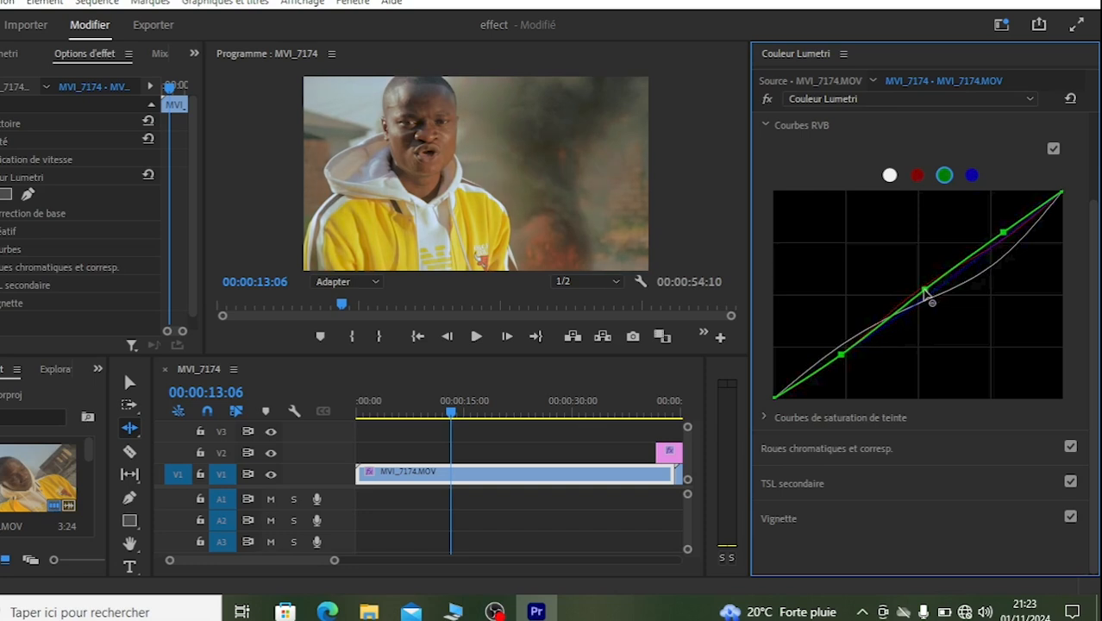
Step: Check the original image against the Lumetri grade and collapse the Courbes RVB section
{"action": "left_click", "coordinate": [767, 98]}
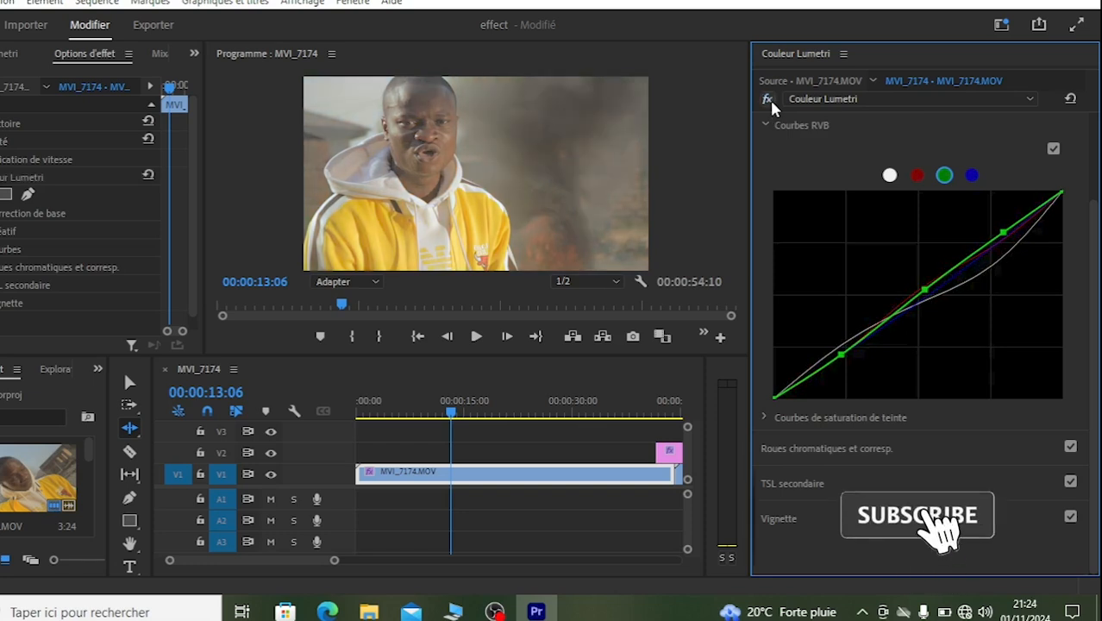
{"action": "left_click", "coordinate": [770, 100]}
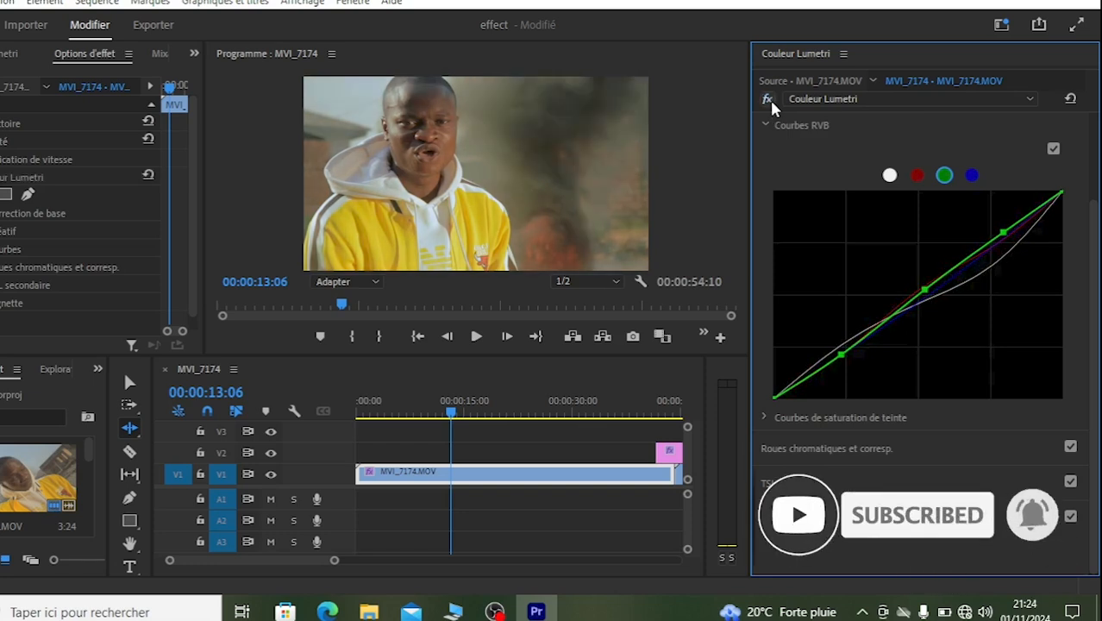
{"action": "left_click", "coordinate": [763, 122]}
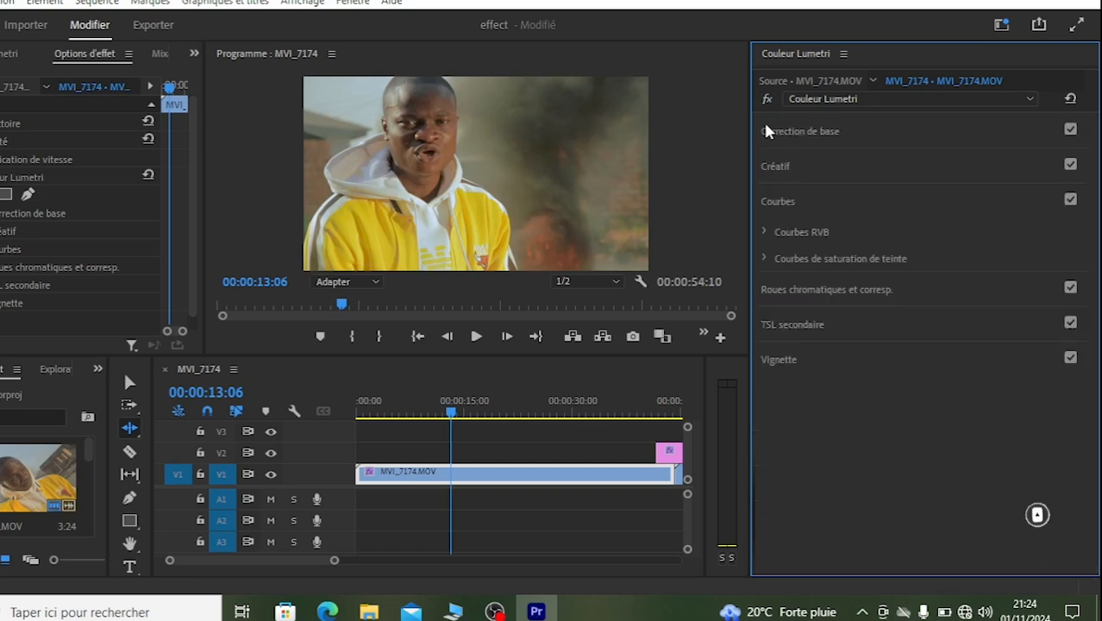
Step: Rename the clip's Couleur Lumetri effect to "calque"
{"action": "left_click", "coordinate": [857, 98]}
{"action": "left_click", "coordinate": [834, 157]}
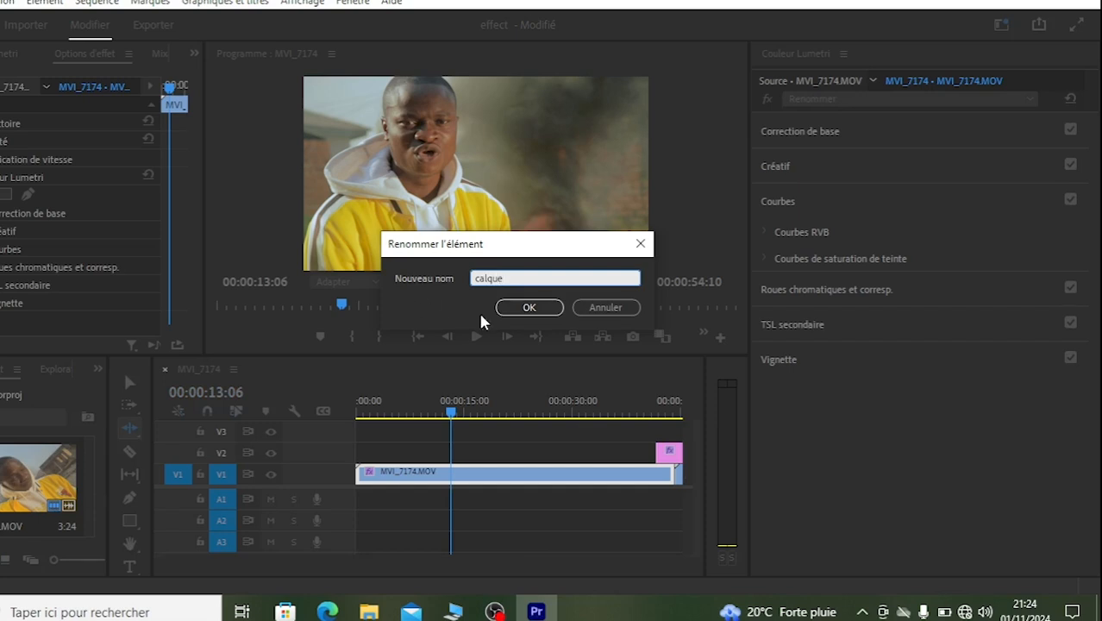
{"action": "left_click", "coordinate": [512, 308]}
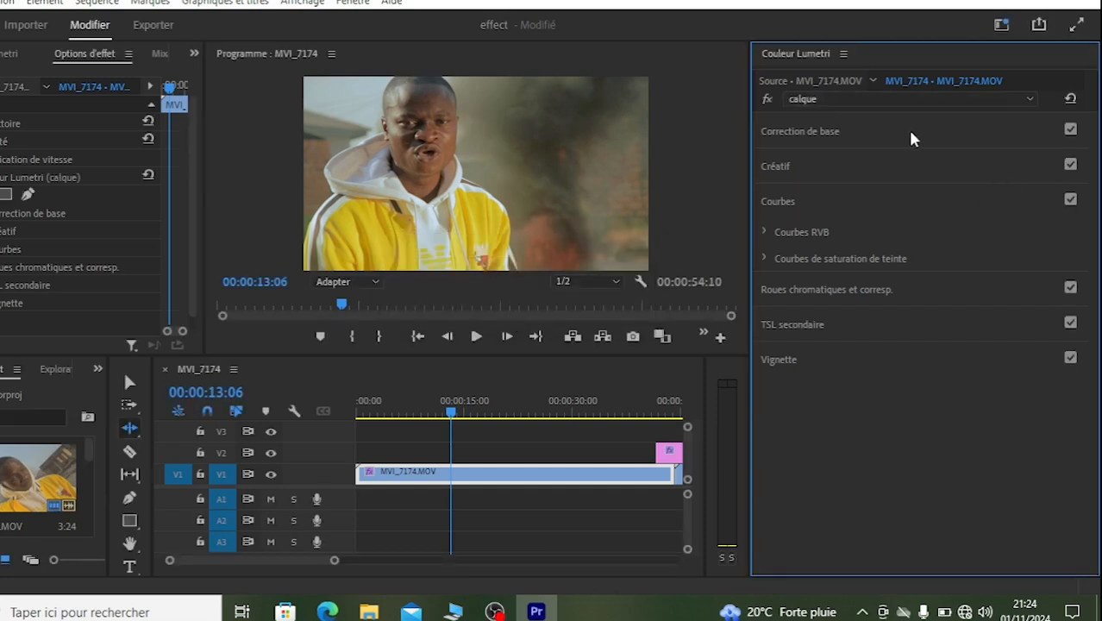
Step: Add a second Couleur Lumetri effect to the clip and rename it "couleur"
{"action": "left_click", "coordinate": [901, 97]}
{"action": "left_click", "coordinate": [888, 139]}
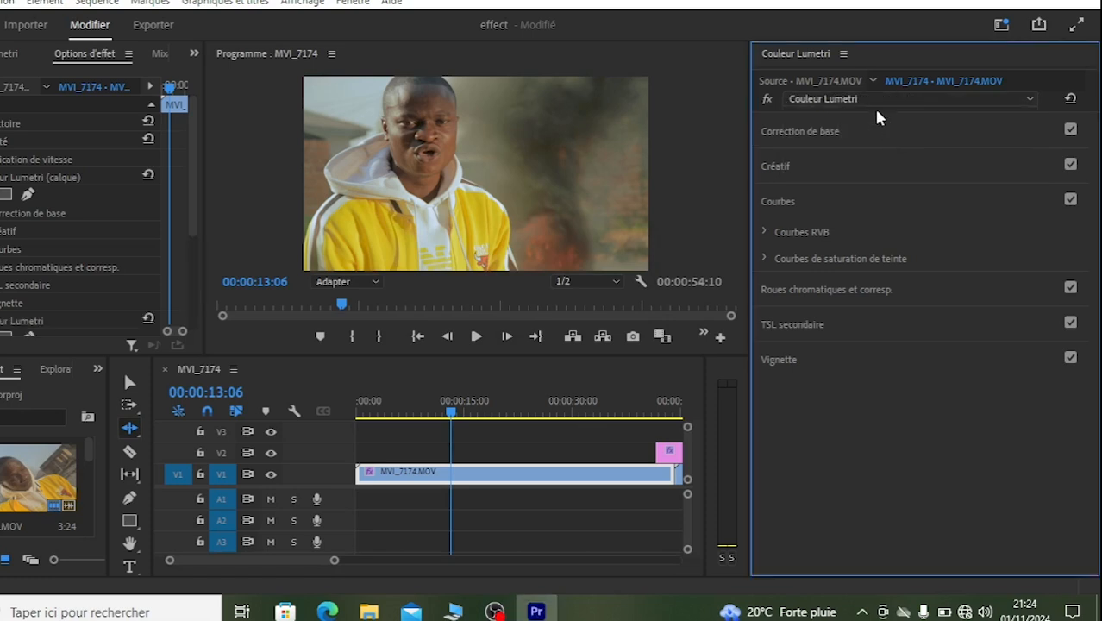
{"action": "left_click", "coordinate": [854, 99]}
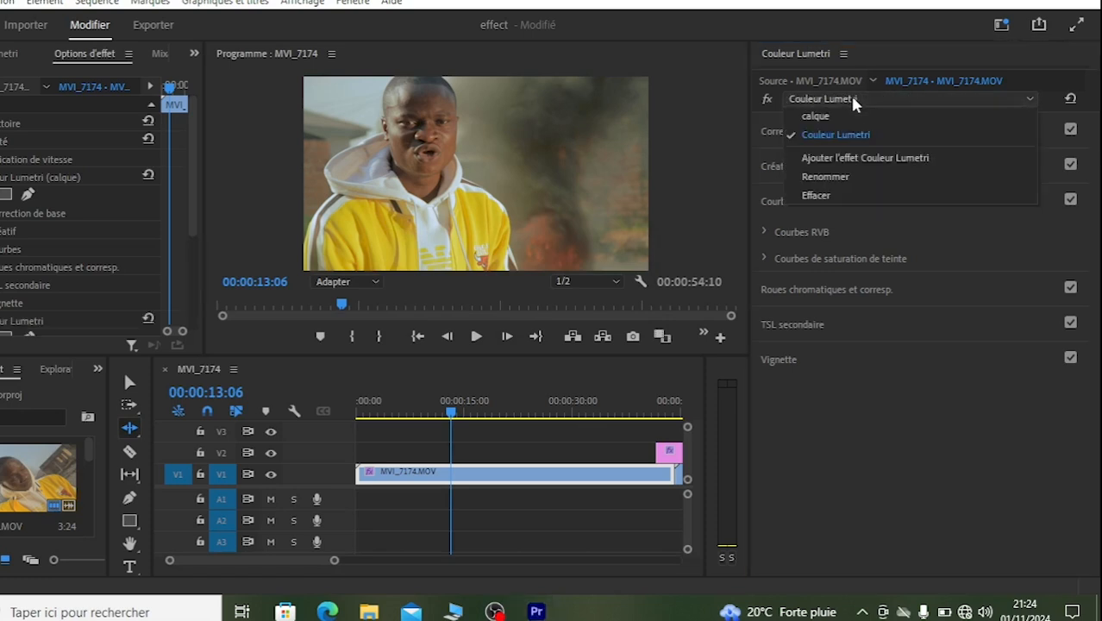
{"action": "left_click", "coordinate": [817, 177]}
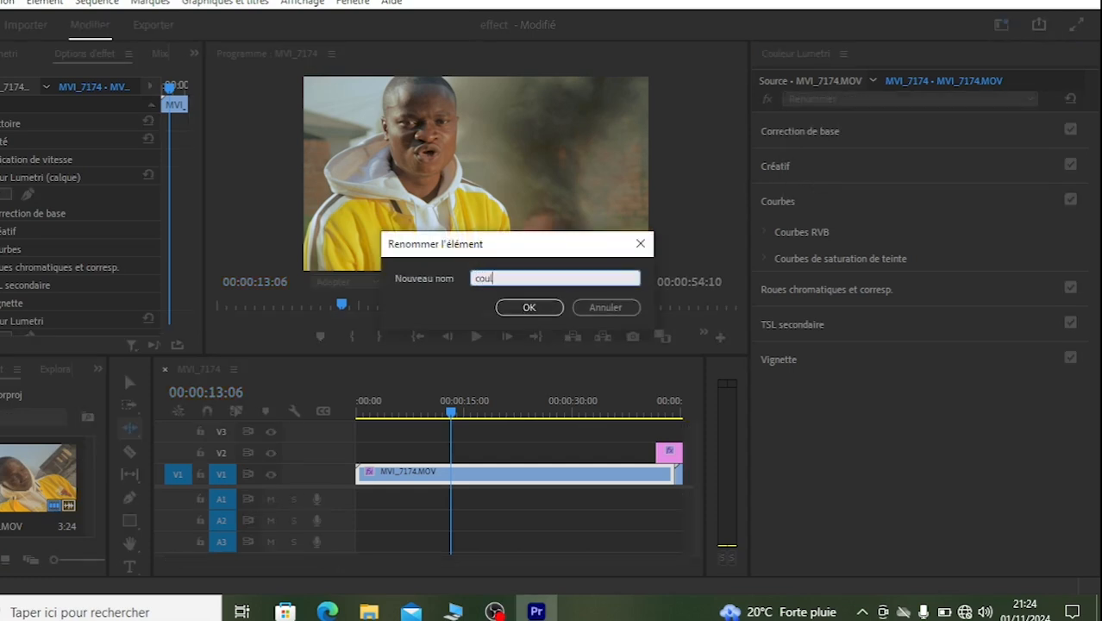
{"action": "type", "text": "couleur"}
{"action": "key", "text": "Return"}
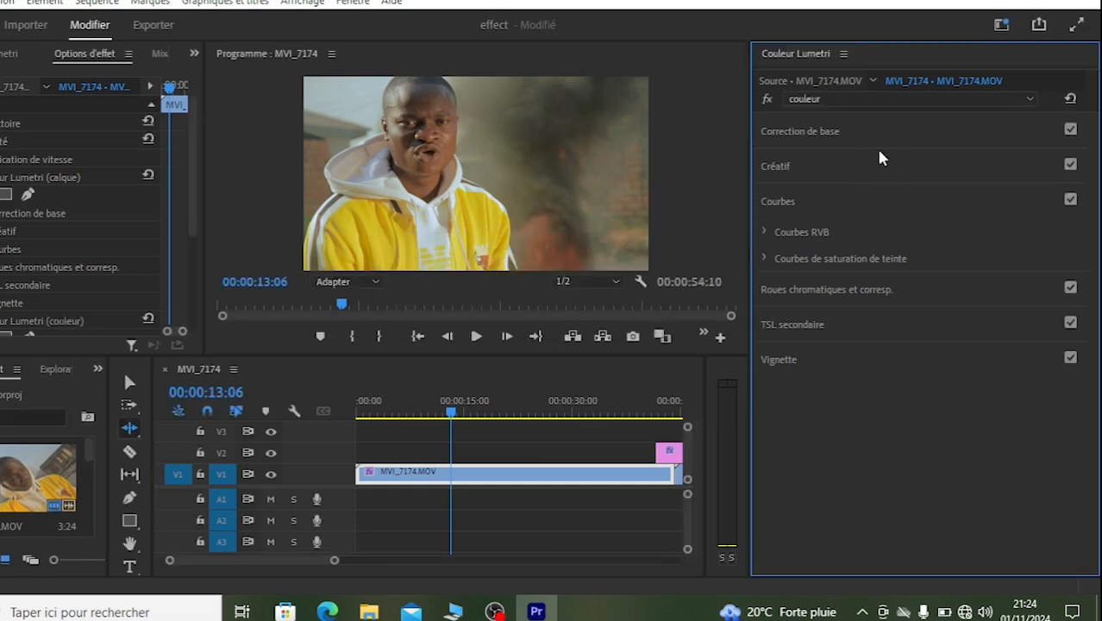
Step: In the couleur effect's basic correction, set Exposition to 0,2, Contraste to 11,8, Tons foncés to 0,8, and both Blancs and Noirs to -9,2
{"action": "left_click", "coordinate": [816, 138]}
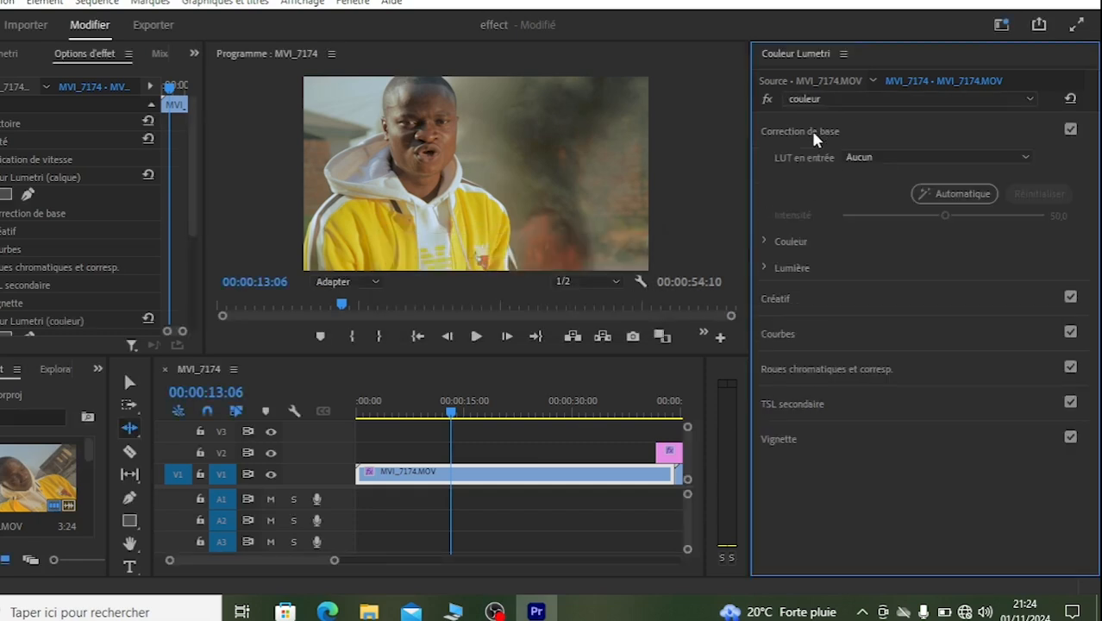
{"action": "left_click", "coordinate": [763, 268]}
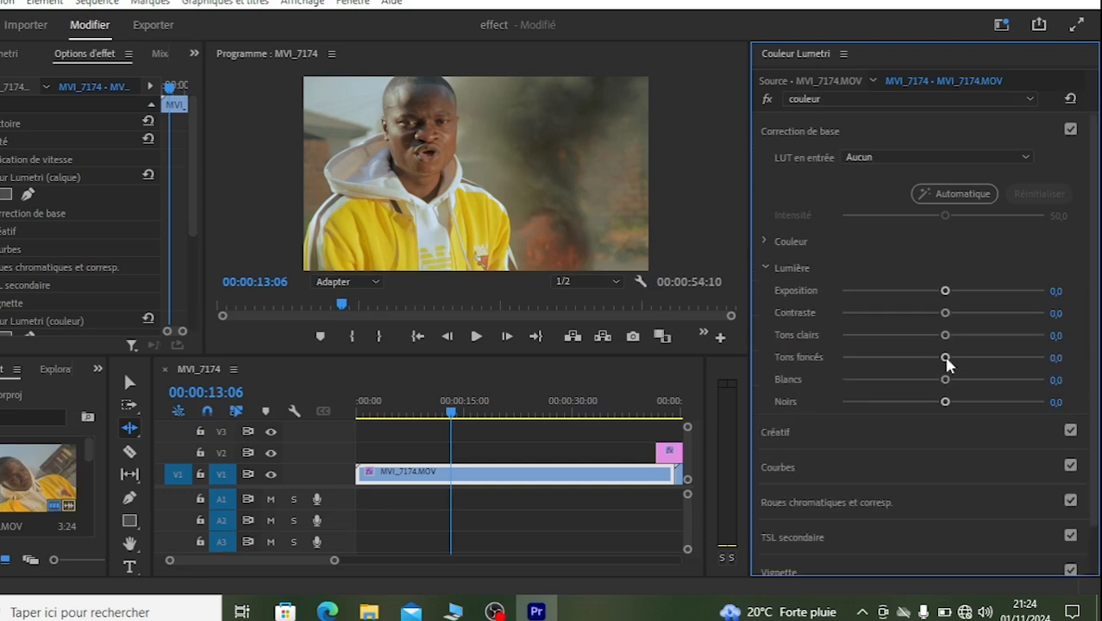
{"action": "mouse_move", "coordinate": [949, 380]}
{"action": "left_mouse_down"}
{"action": "mouse_move", "coordinate": [933, 379]}
{"action": "mouse_move", "coordinate": [966, 360]}
{"action": "mouse_move", "coordinate": [944, 362]}
{"action": "left_mouse_up"}
{"action": "mouse_move", "coordinate": [944, 402]}
{"action": "left_mouse_down"}
{"action": "mouse_move", "coordinate": [962, 405]}
{"action": "mouse_move", "coordinate": [933, 402]}
{"action": "left_mouse_up"}
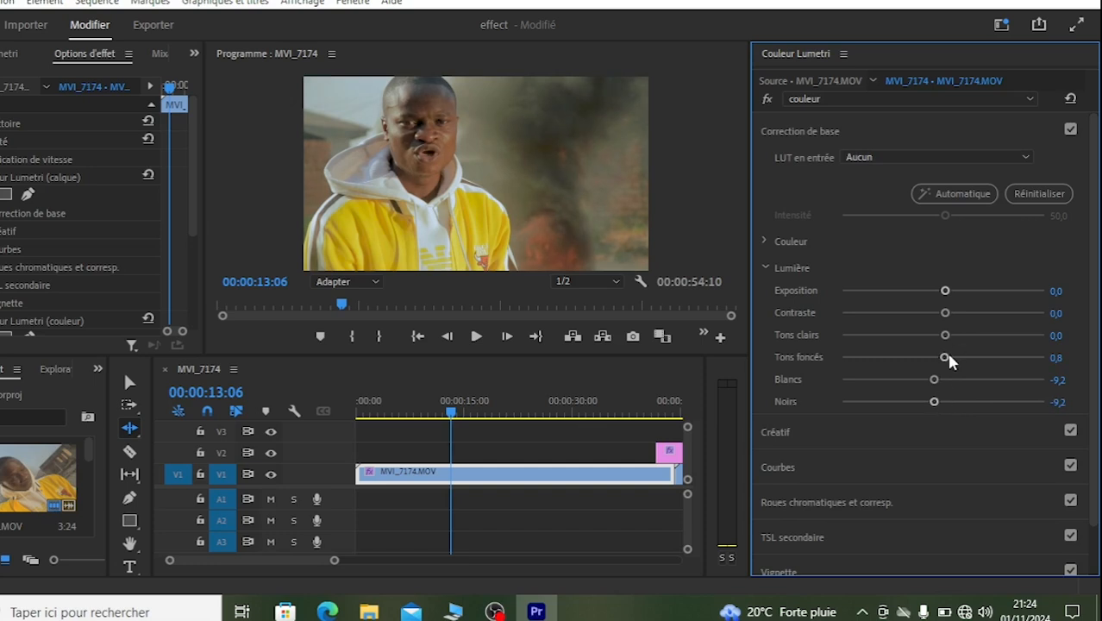
{"action": "left_click_drag", "start_coordinate": [951, 313], "coordinate": [947, 296]}
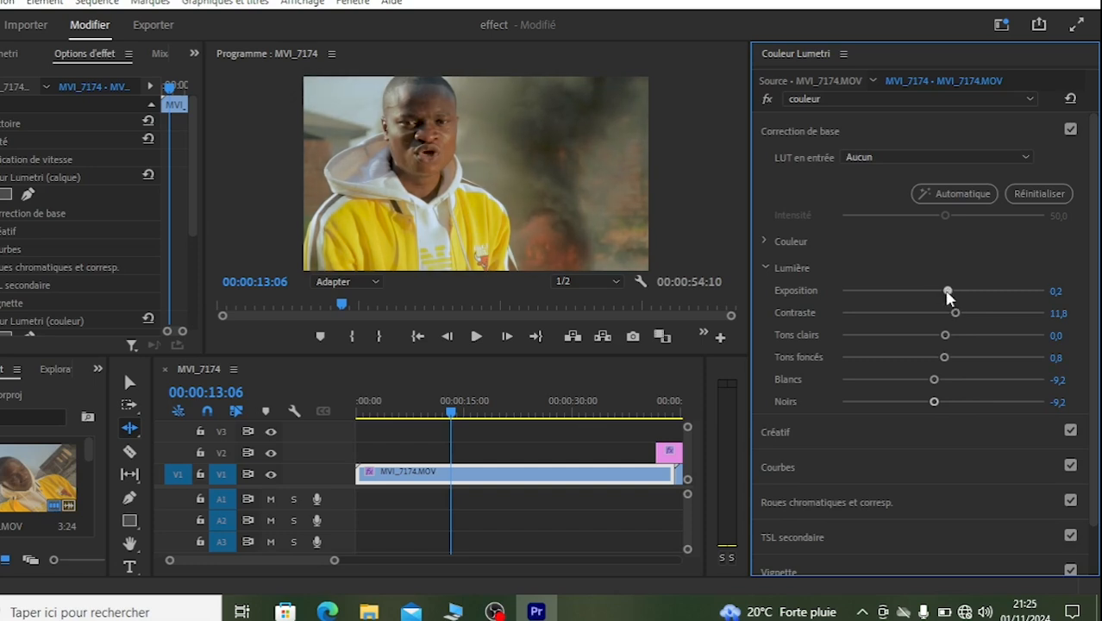
Step: Compare the image with and without the couleur effect, and collapse the Lumière and Correction de base sections
{"action": "left_click", "coordinate": [767, 99]}
{"action": "left_click", "coordinate": [765, 99]}
{"action": "left_click", "coordinate": [766, 267]}
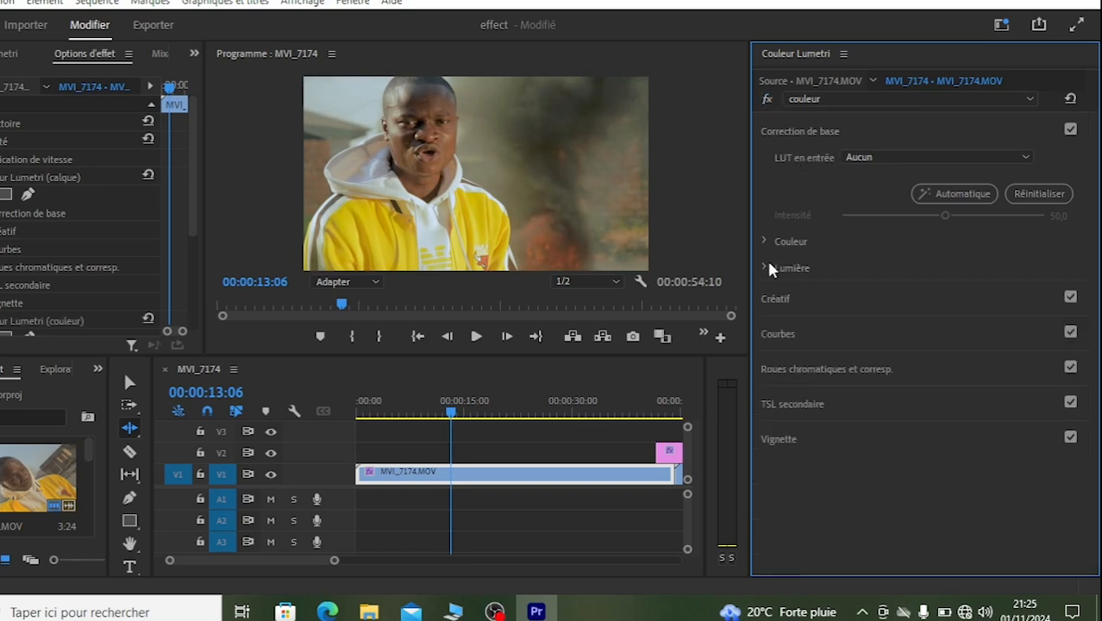
{"action": "left_click", "coordinate": [816, 130]}
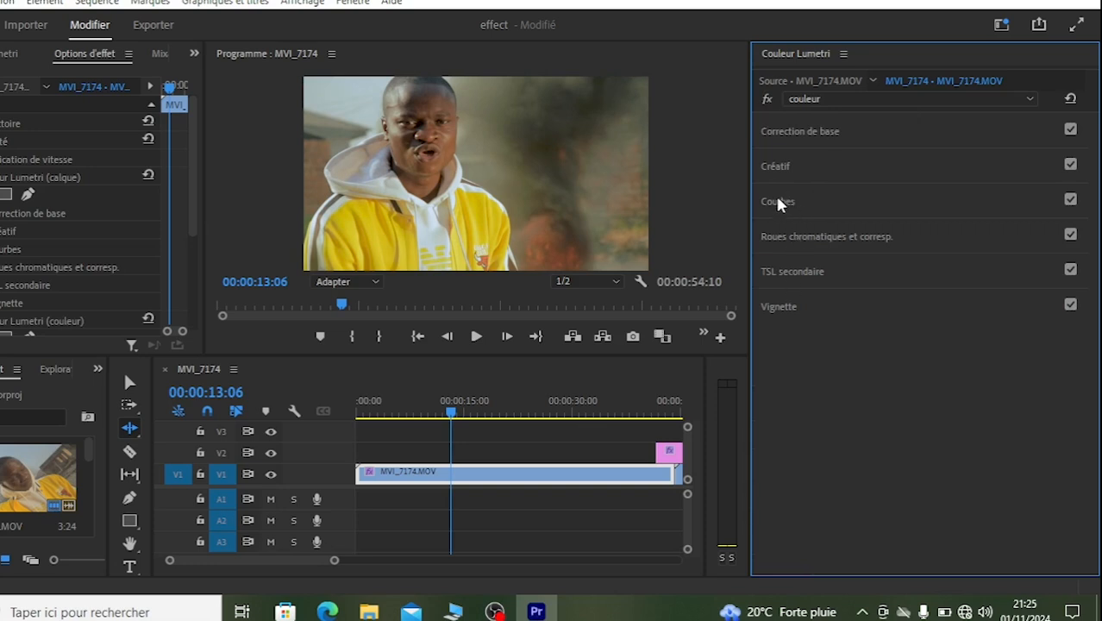
Step: Sample the yellow jacket as the TSL secondaire key colour and show the selection as a Couleur/Gris mask
{"action": "left_click", "coordinate": [781, 274]}
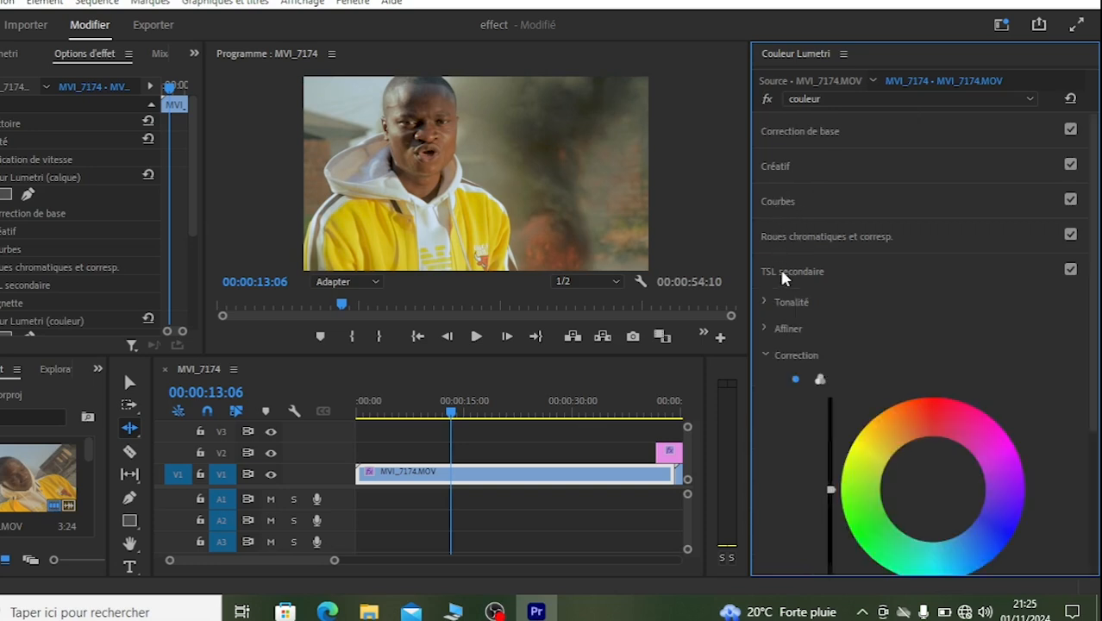
{"action": "left_click", "coordinate": [764, 356]}
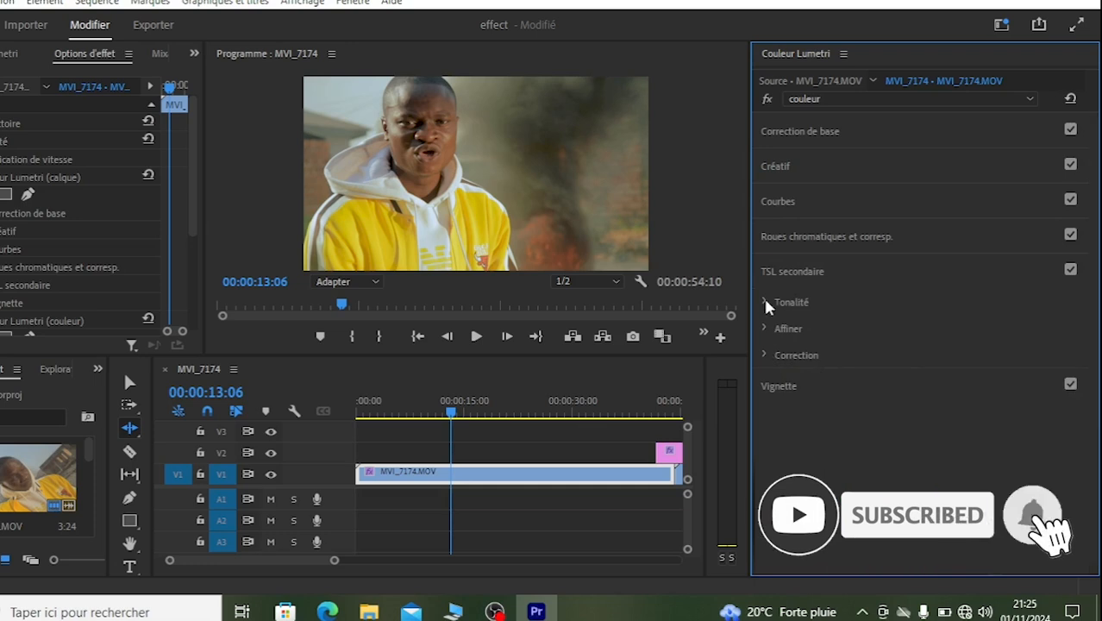
{"action": "left_click", "coordinate": [764, 302]}
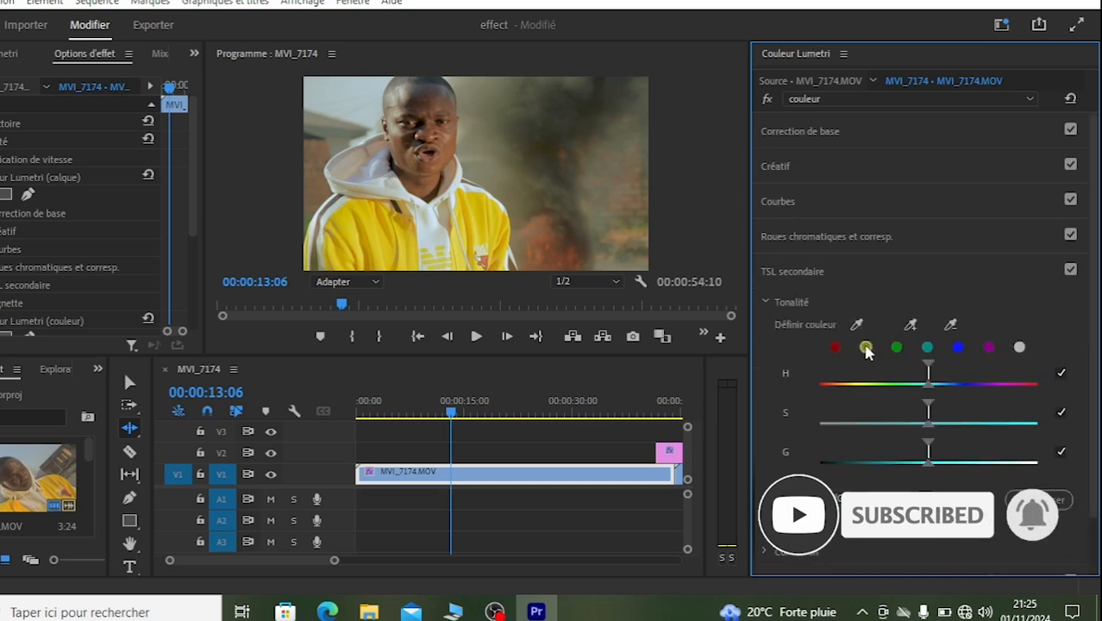
{"action": "left_click", "coordinate": [856, 324]}
{"action": "left_click", "coordinate": [473, 212]}
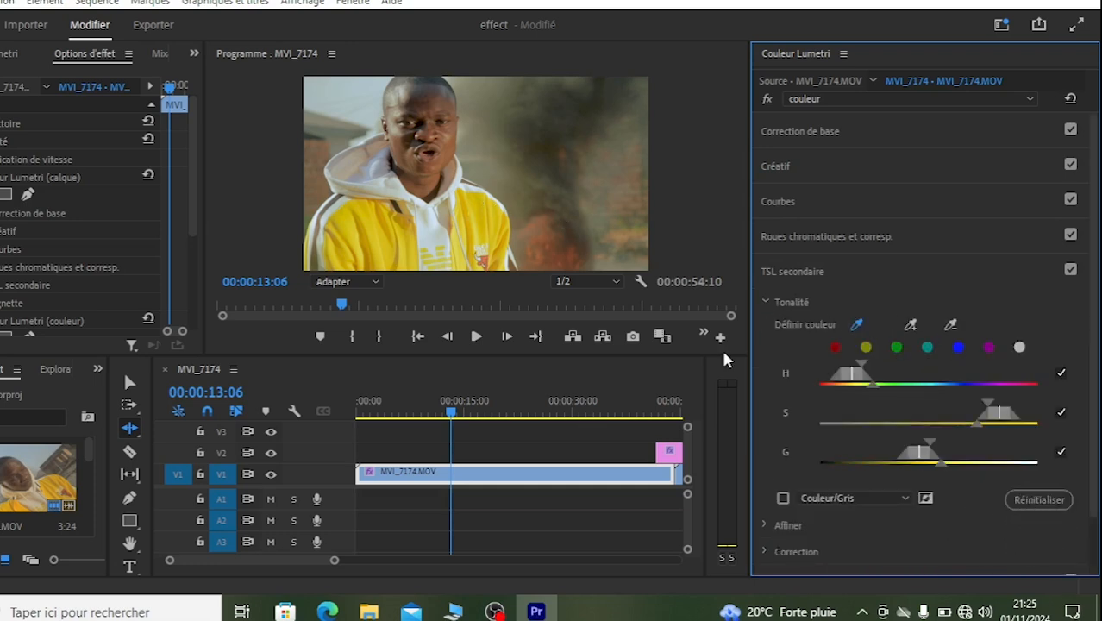
{"action": "left_click", "coordinate": [782, 498]}
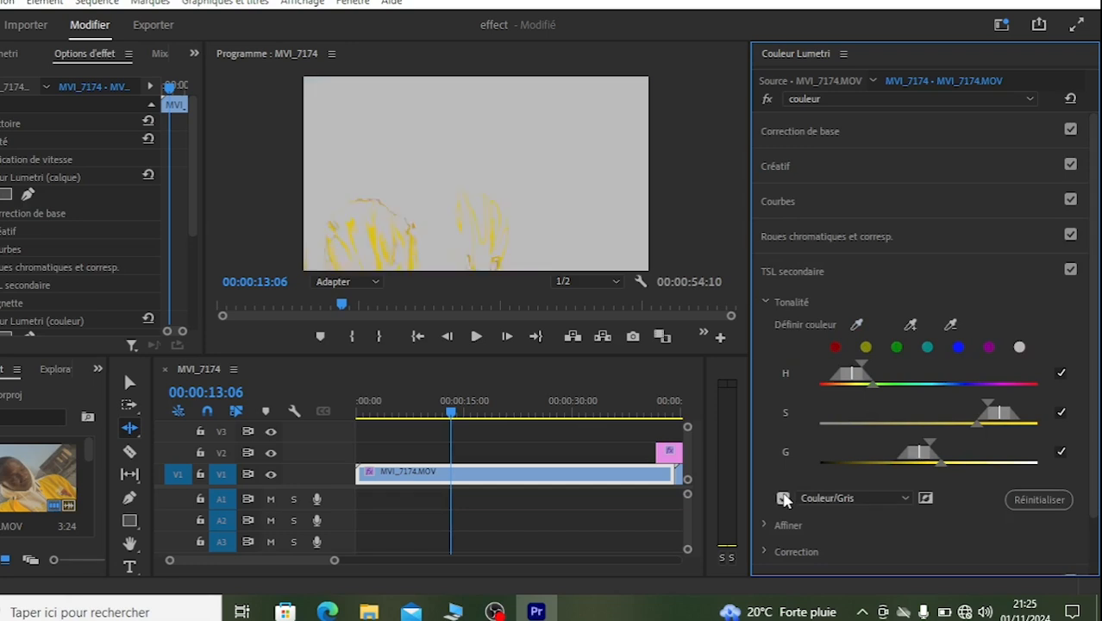
Step: Widen the key's saturation and luminance ranges, tighten its hue range around the yellow jacket, and hide the mask
{"action": "left_click_drag", "start_coordinate": [930, 443], "coordinate": [946, 442]}
{"action": "left_click_drag", "start_coordinate": [986, 402], "coordinate": [1017, 420]}
{"action": "left_click_drag", "start_coordinate": [923, 454], "coordinate": [949, 416]}
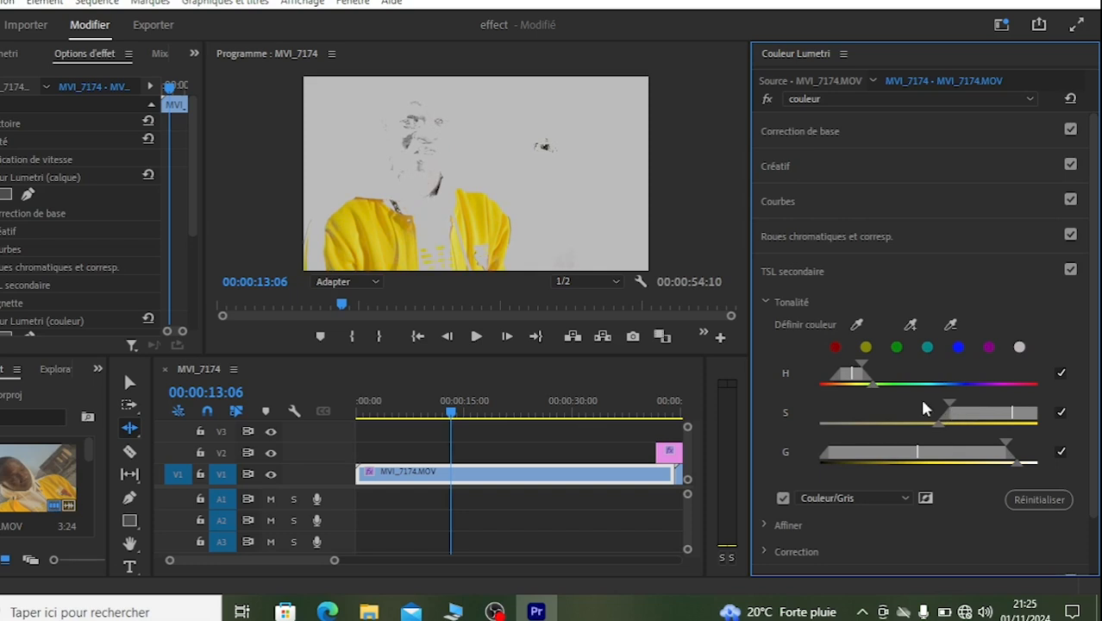
{"action": "left_click_drag", "start_coordinate": [861, 365], "coordinate": [853, 372]}
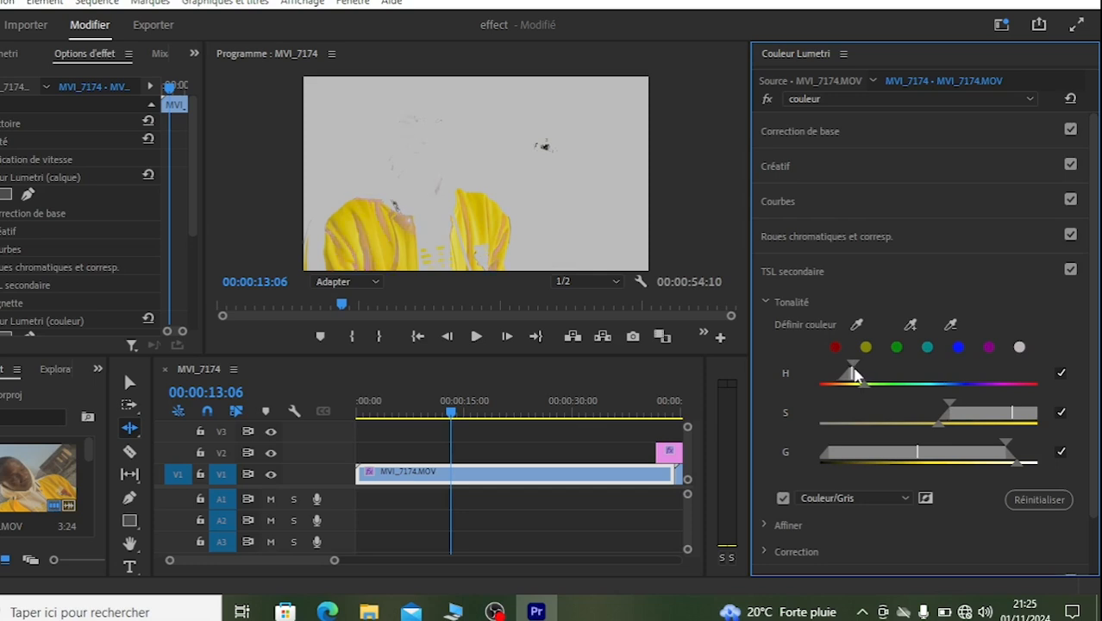
{"action": "left_click", "coordinate": [1028, 447]}
{"action": "left_click_drag", "start_coordinate": [947, 411], "coordinate": [911, 414]}
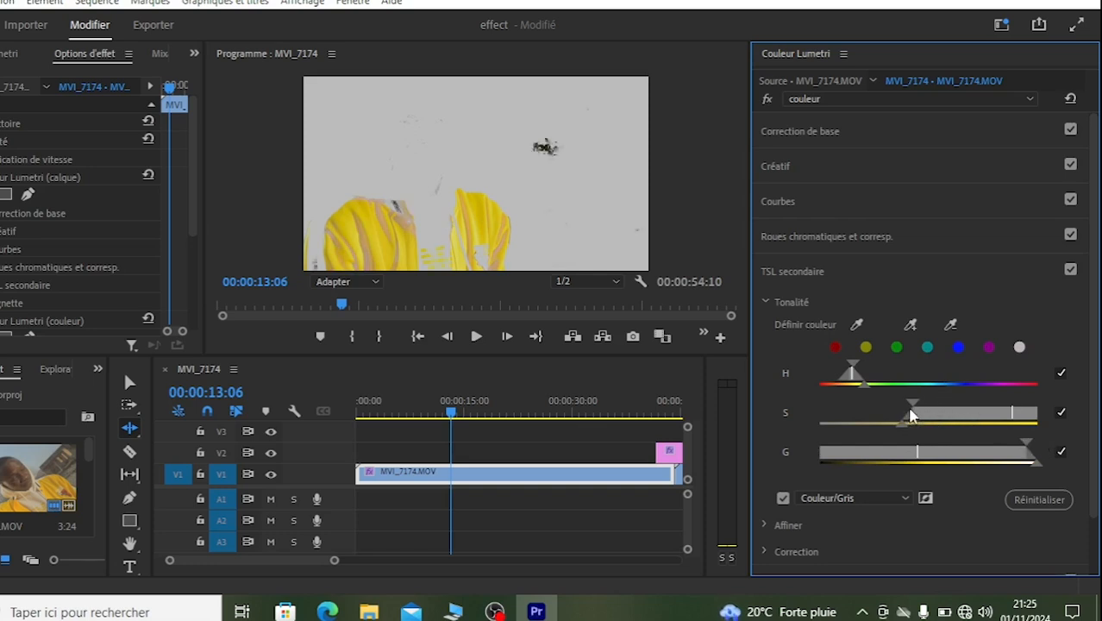
{"action": "left_click_drag", "start_coordinate": [860, 371], "coordinate": [867, 382]}
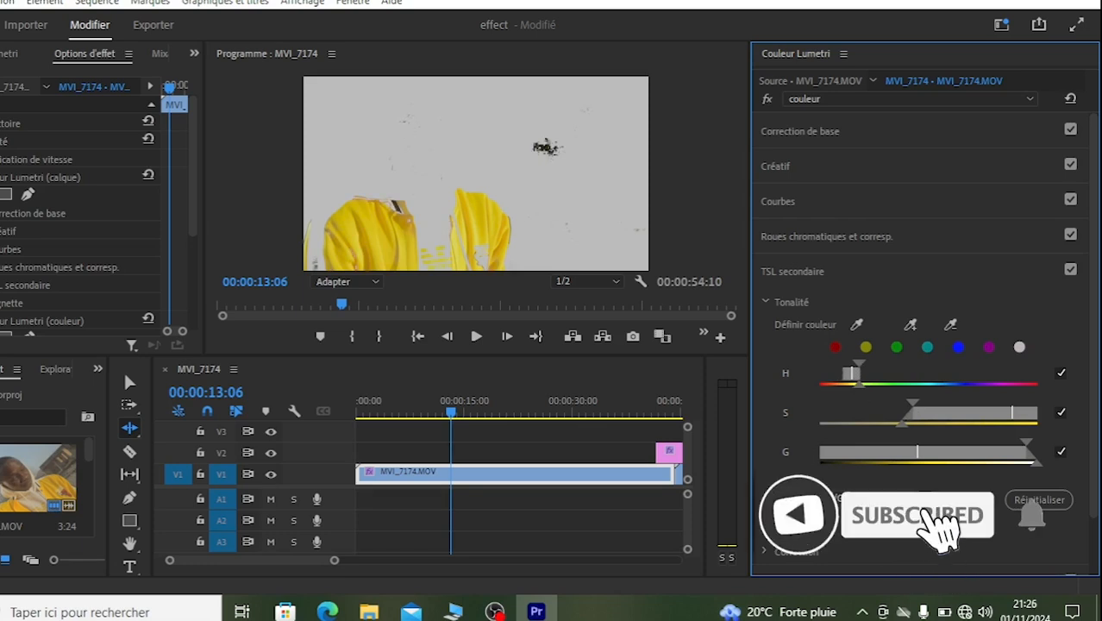
{"action": "left_click", "coordinate": [781, 498]}
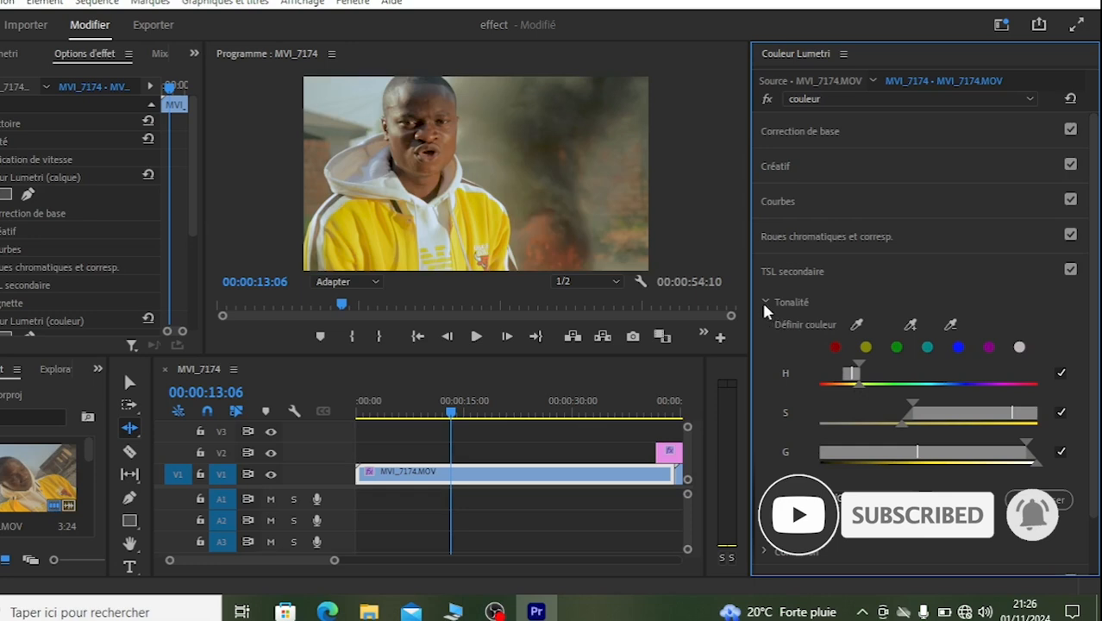
{"action": "left_click", "coordinate": [763, 301]}
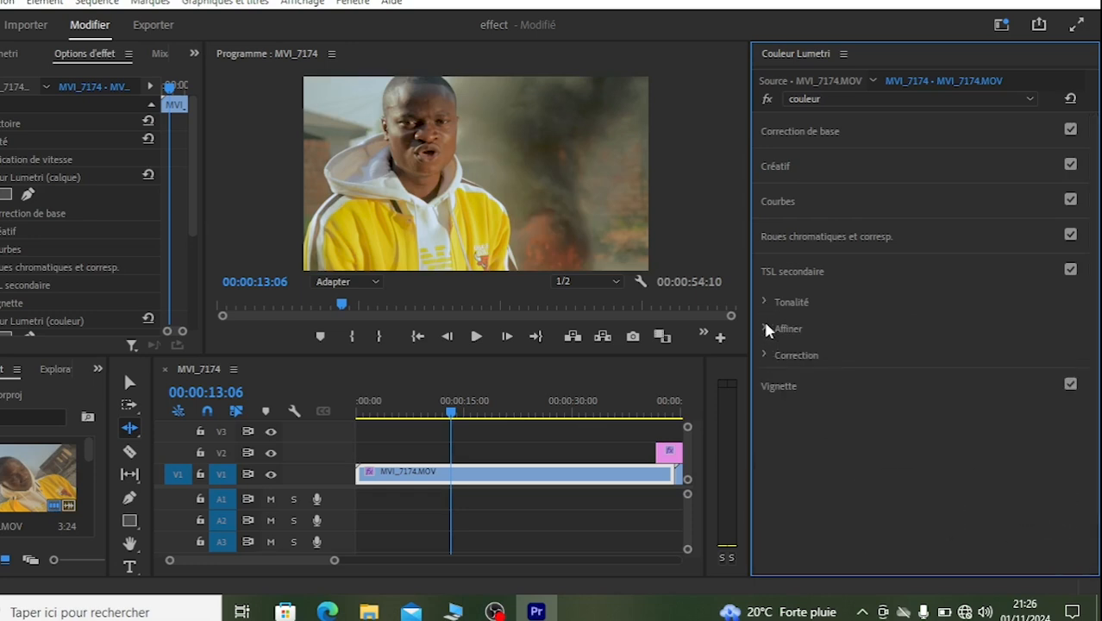
Step: Refine the yellow key with Flou at 8,9 and Réduc. bruit at 20,2
{"action": "left_click", "coordinate": [765, 328]}
{"action": "left_click_drag", "start_coordinate": [843, 373], "coordinate": [902, 373]}
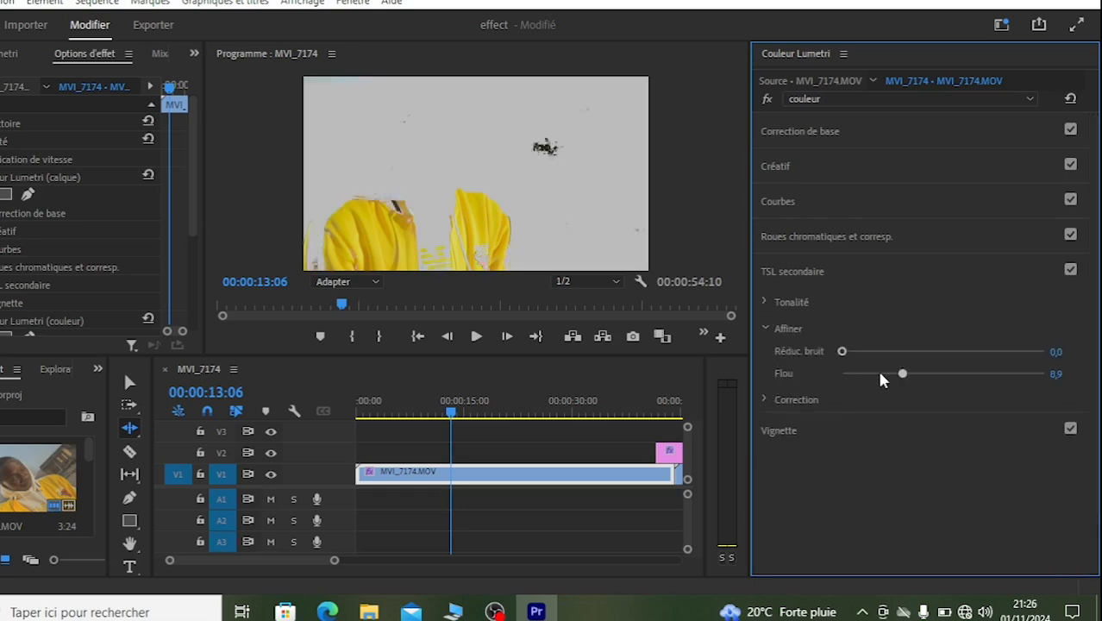
{"action": "left_click_drag", "start_coordinate": [843, 351], "coordinate": [882, 353]}
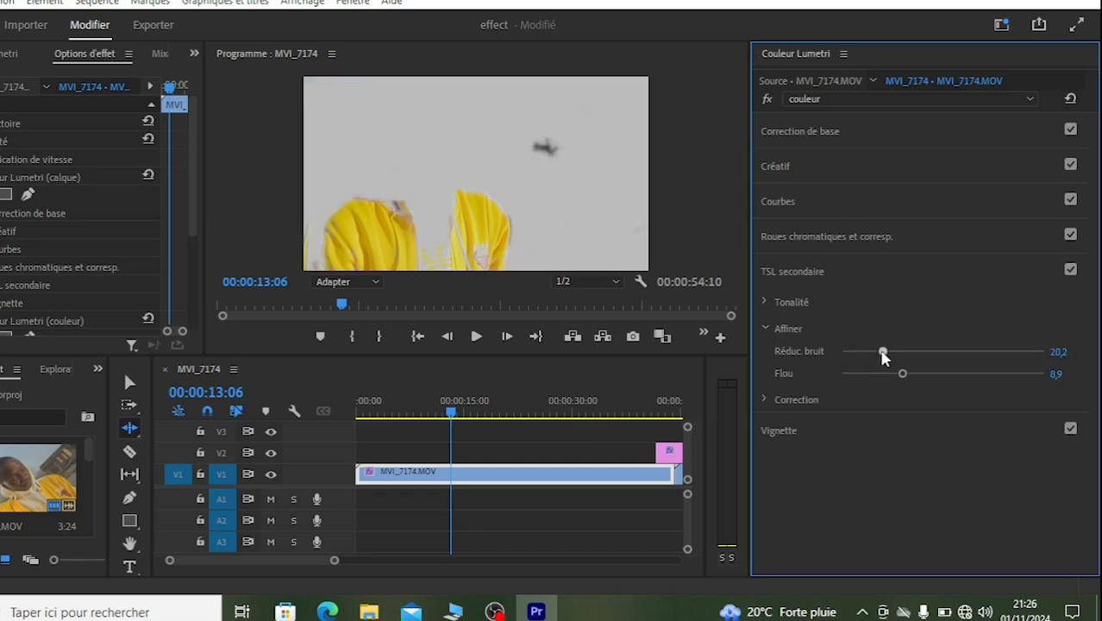
{"action": "left_click", "coordinate": [765, 329]}
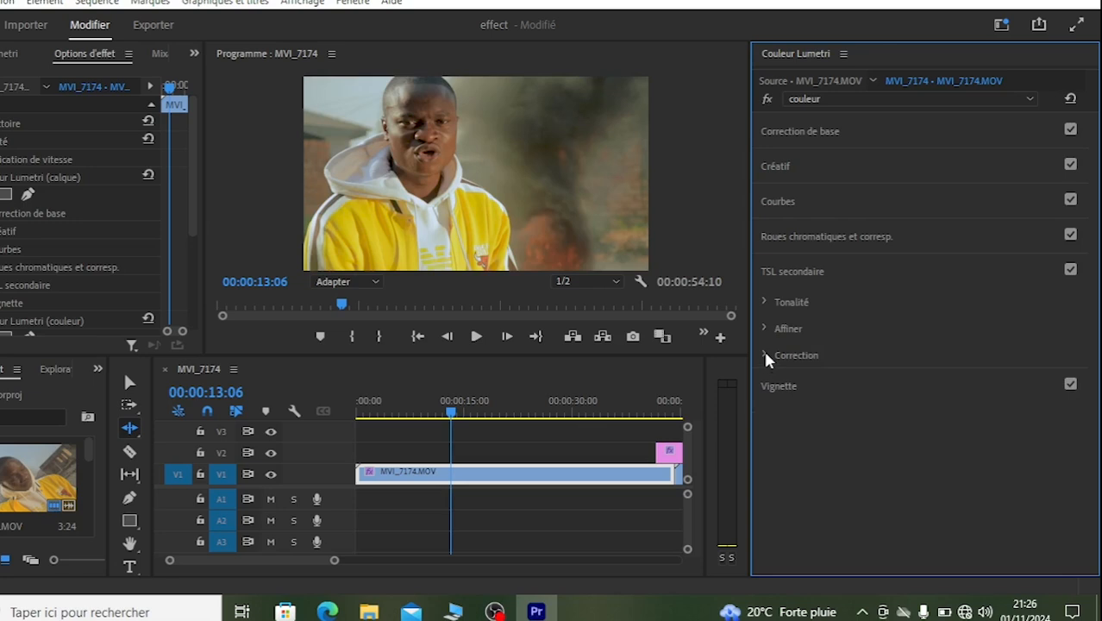
Step: In the yellow key's Correction, set Saturation to 168,9, Netteté to 25,2 and Contraste to -47,1
{"action": "left_click", "coordinate": [764, 355]}
{"action": "left_click_drag", "start_coordinate": [1098, 228], "coordinate": [1093, 361]}
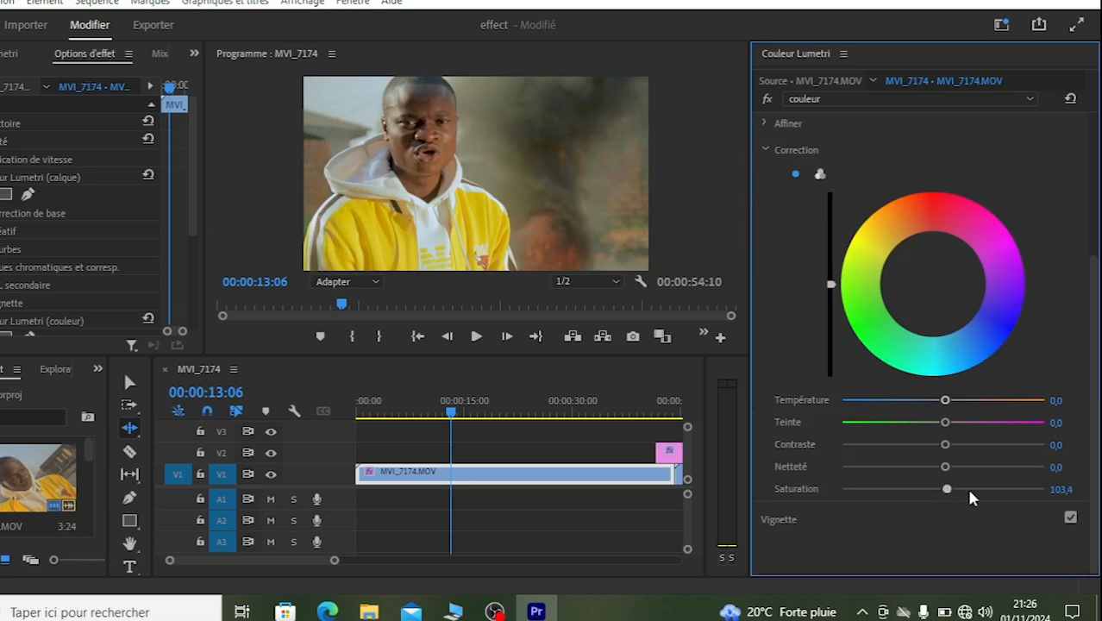
{"action": "left_click", "coordinate": [1010, 491]}
{"action": "left_click_drag", "start_coordinate": [945, 465], "coordinate": [968, 466]}
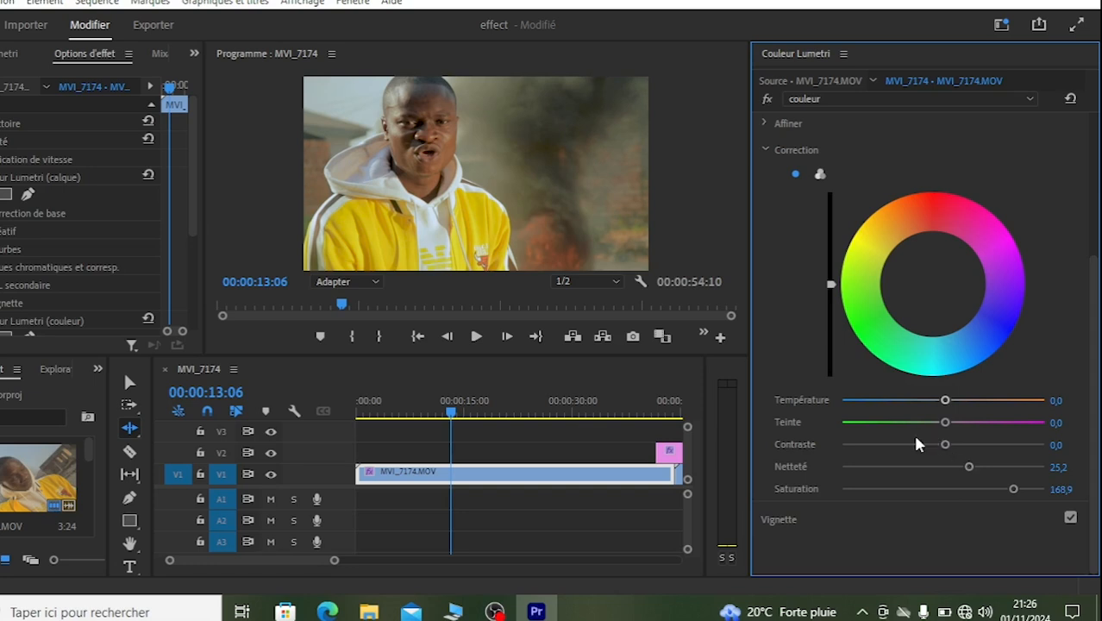
{"action": "left_click", "coordinate": [893, 444]}
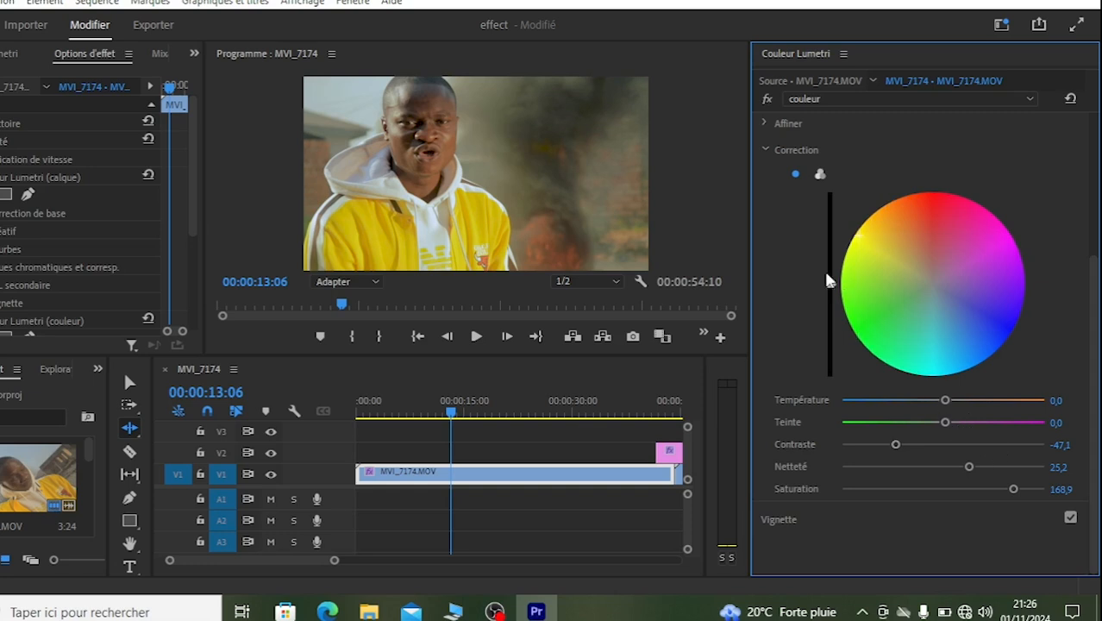
Step: Brighten the keyed yellow on the correction wheel, and shift the Tons foncés wheel toward yellow in the three-wheel view
{"action": "left_click_drag", "start_coordinate": [830, 283], "coordinate": [830, 253]}
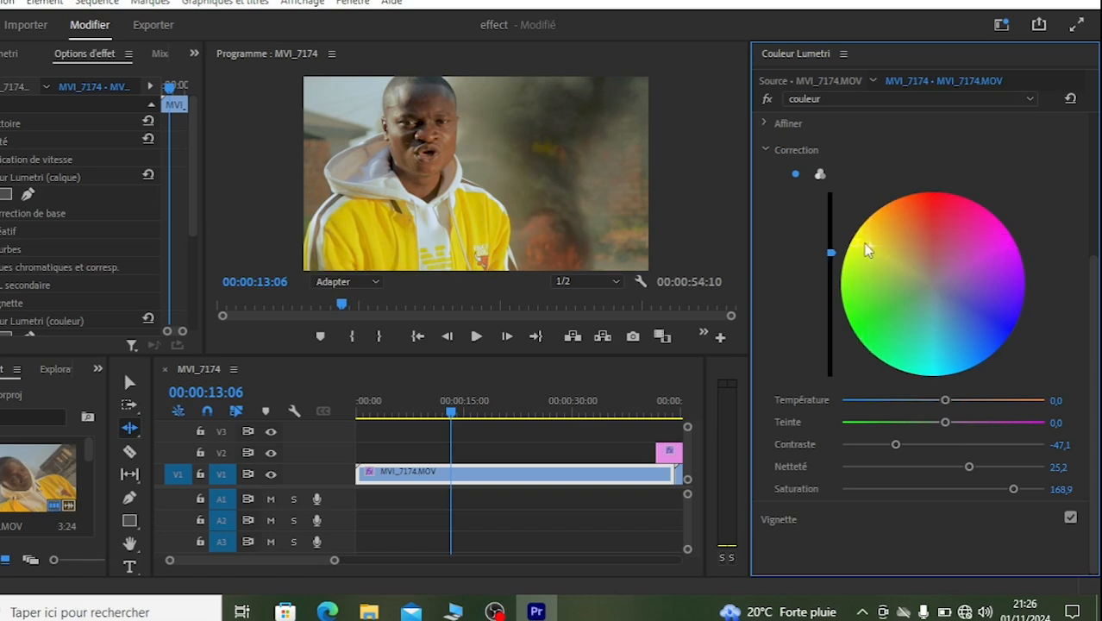
{"action": "left_click", "coordinate": [821, 176]}
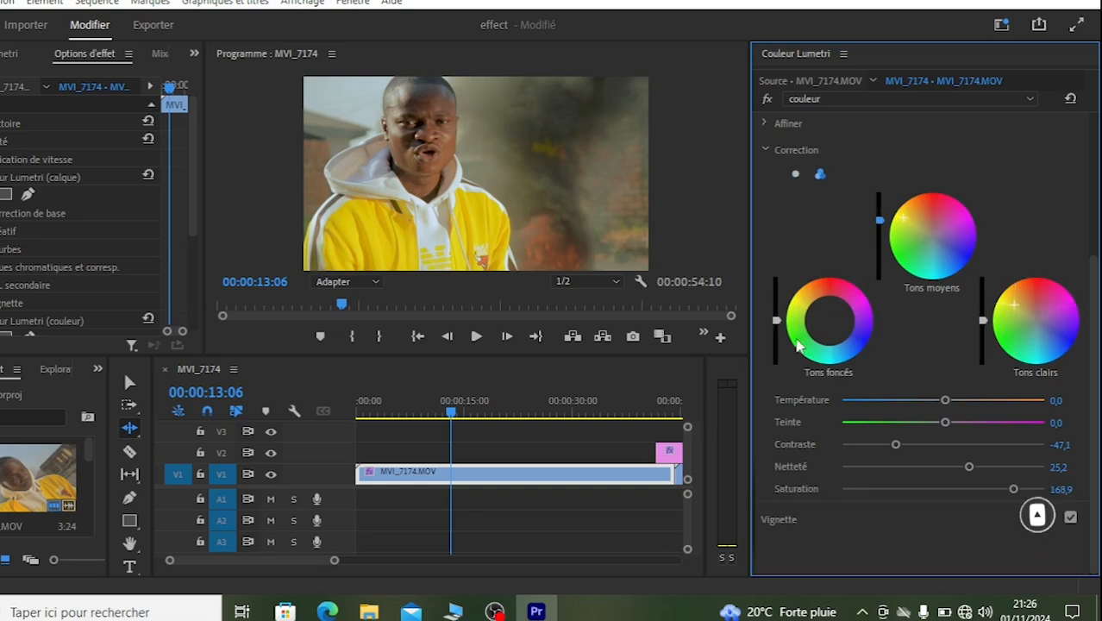
{"action": "left_click", "coordinate": [808, 308]}
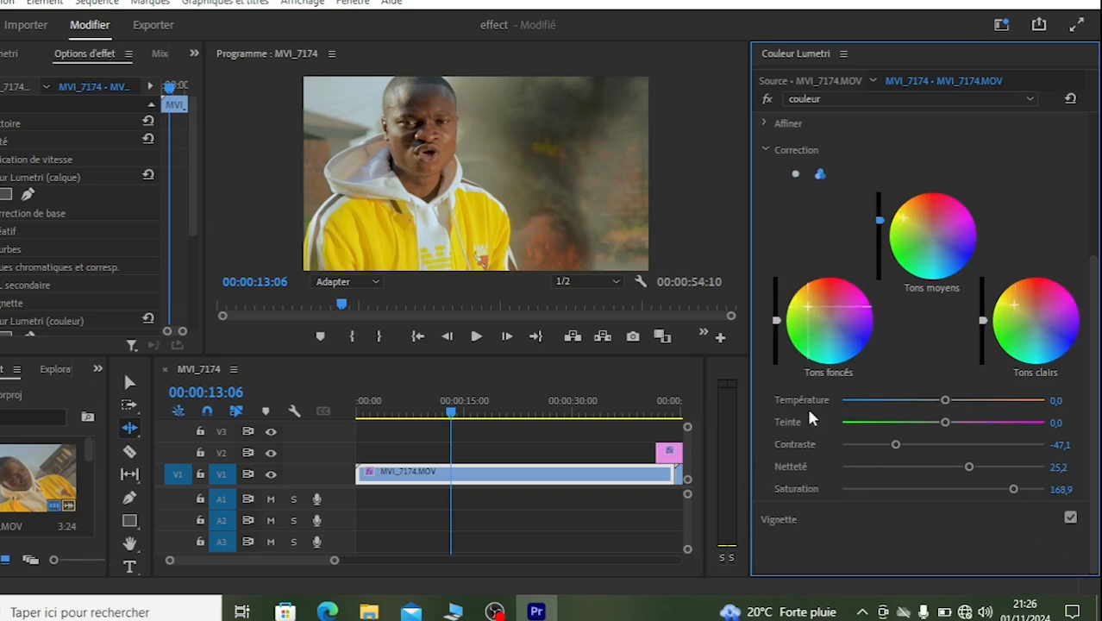
Step: Collapse the Correction section and compare the clip with and without the couleur effect
{"action": "left_click", "coordinate": [762, 150]}
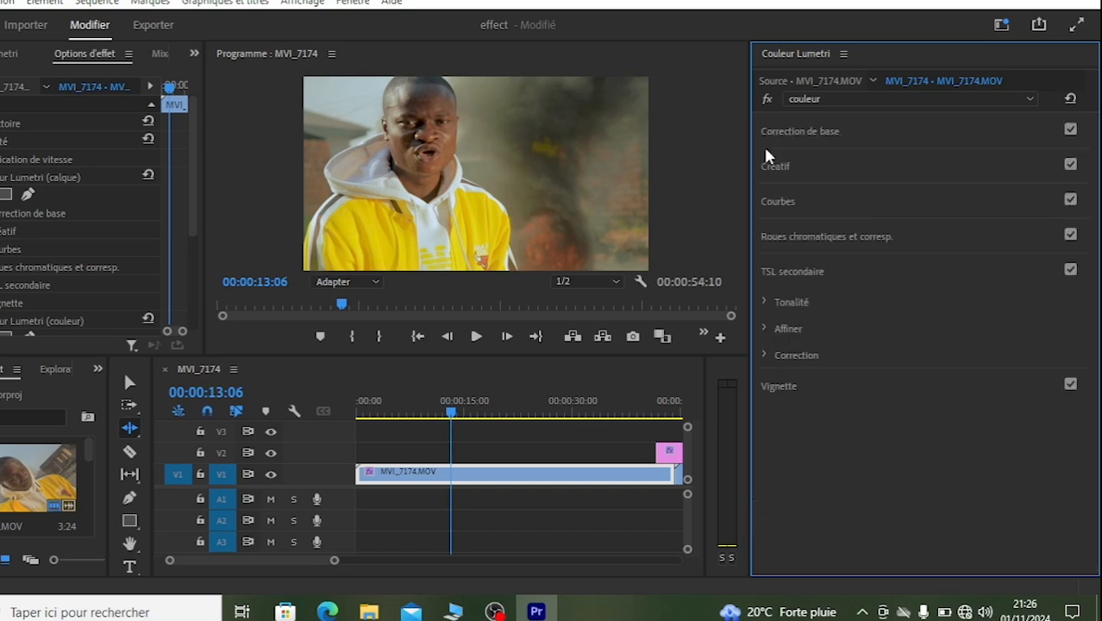
{"action": "left_click", "coordinate": [766, 98]}
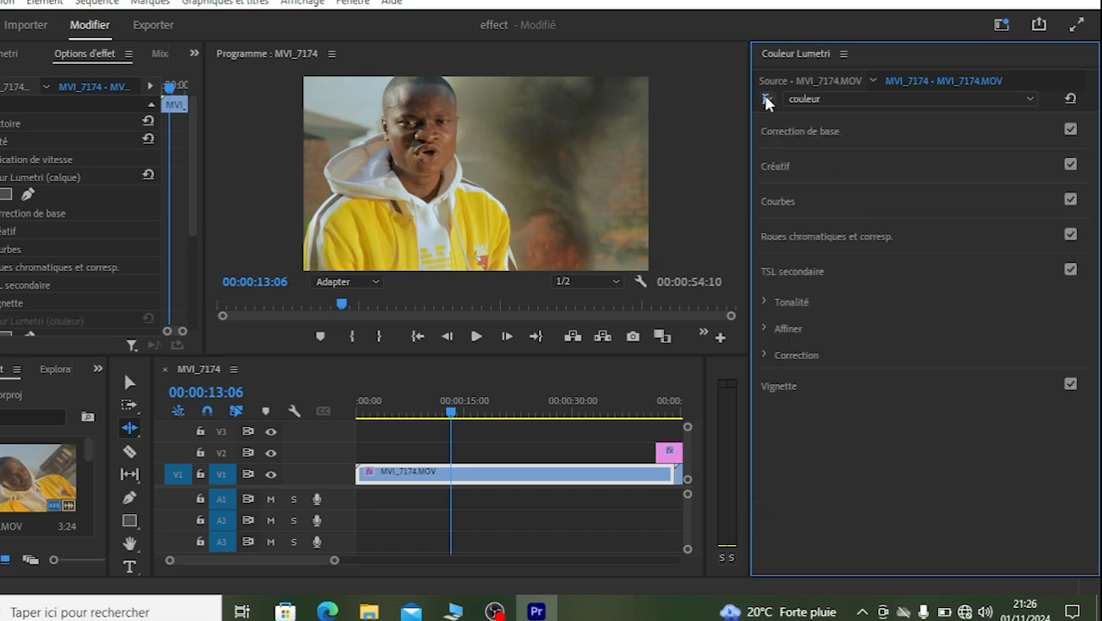
{"action": "left_click", "coordinate": [766, 99]}
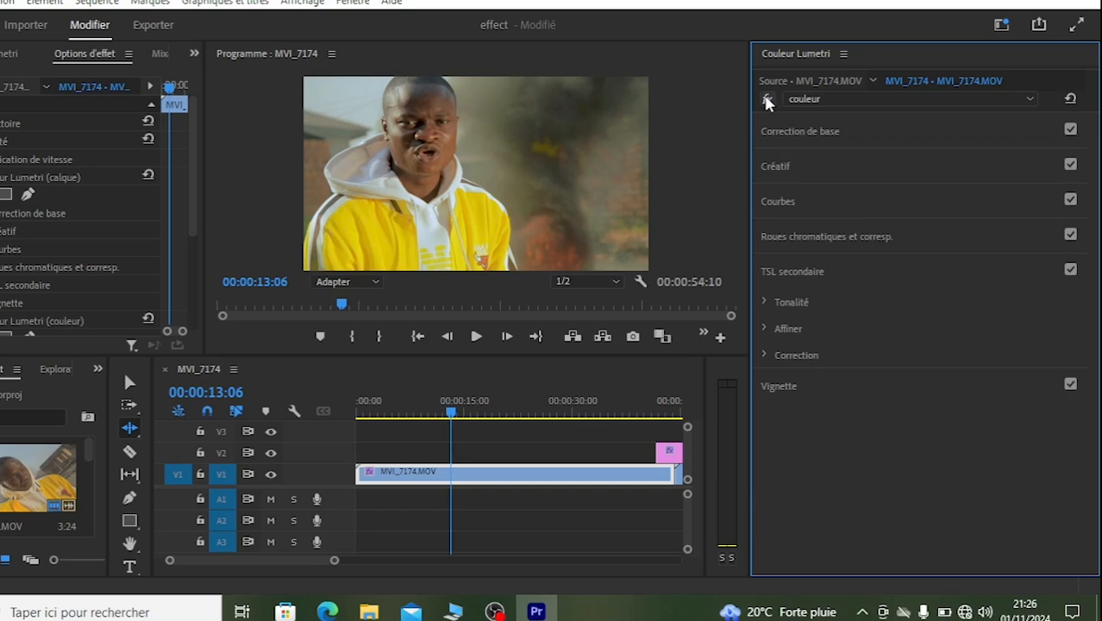
Step: Add another Couleur Lumetri effect to the clip and rename it "rouge"
{"action": "left_click", "coordinate": [851, 101]}
{"action": "left_click", "coordinate": [848, 160]}
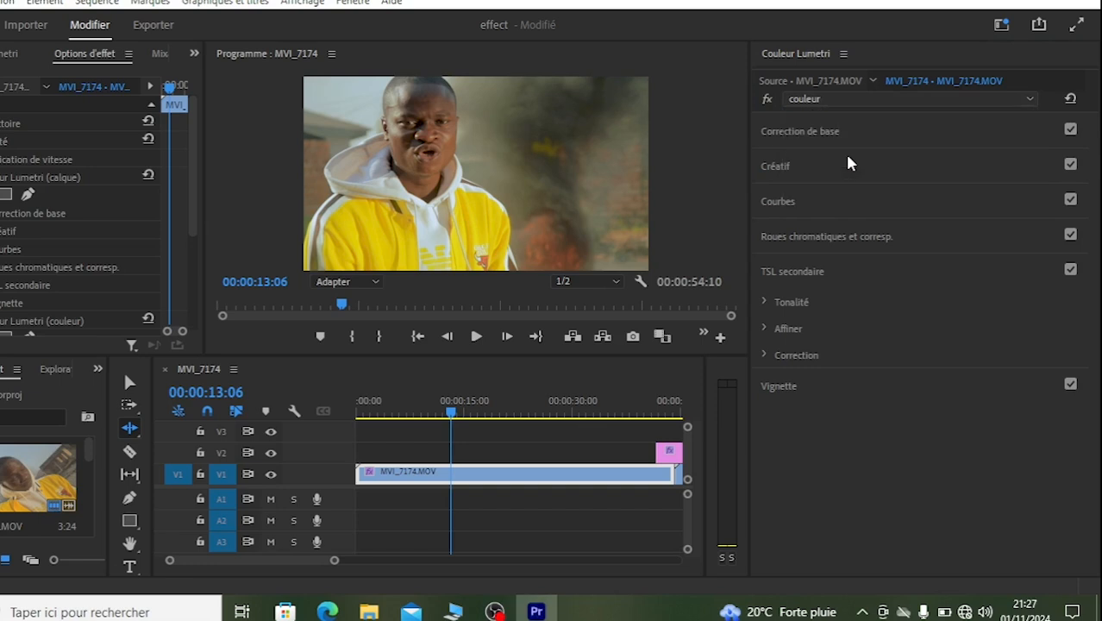
{"action": "left_click", "coordinate": [828, 97]}
{"action": "left_click", "coordinate": [818, 196]}
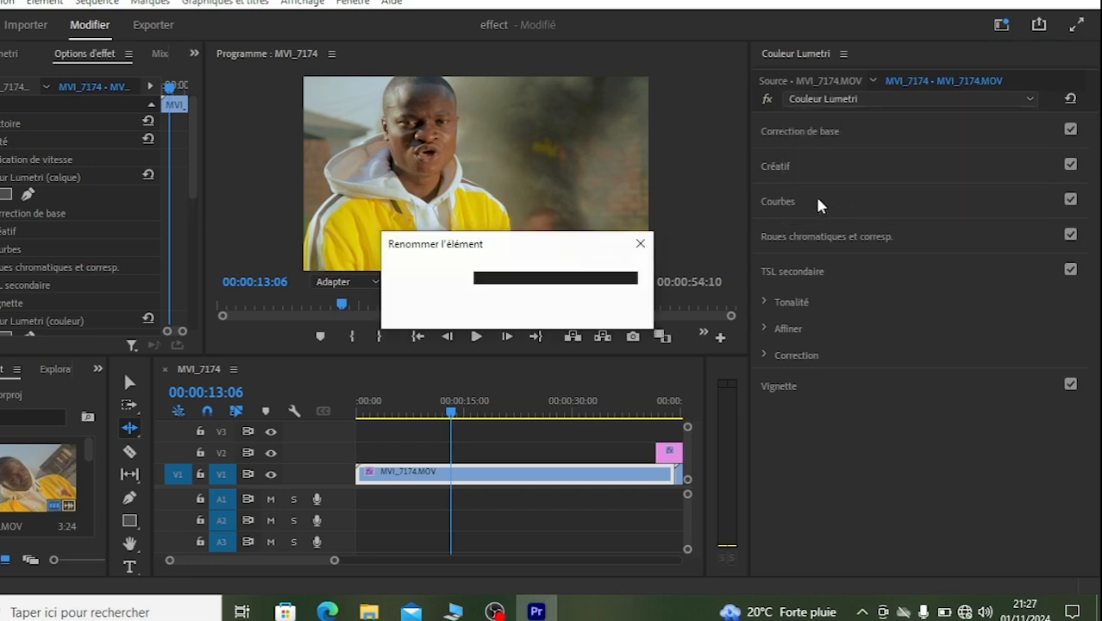
{"action": "type", "text": "rouge"}
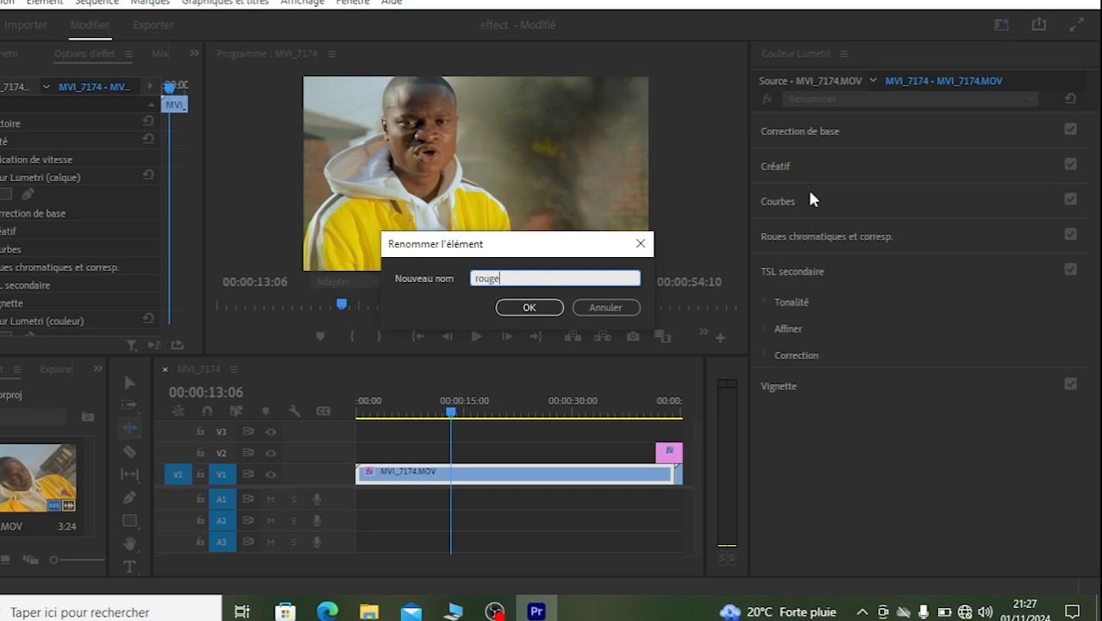
{"action": "key", "text": "Return"}
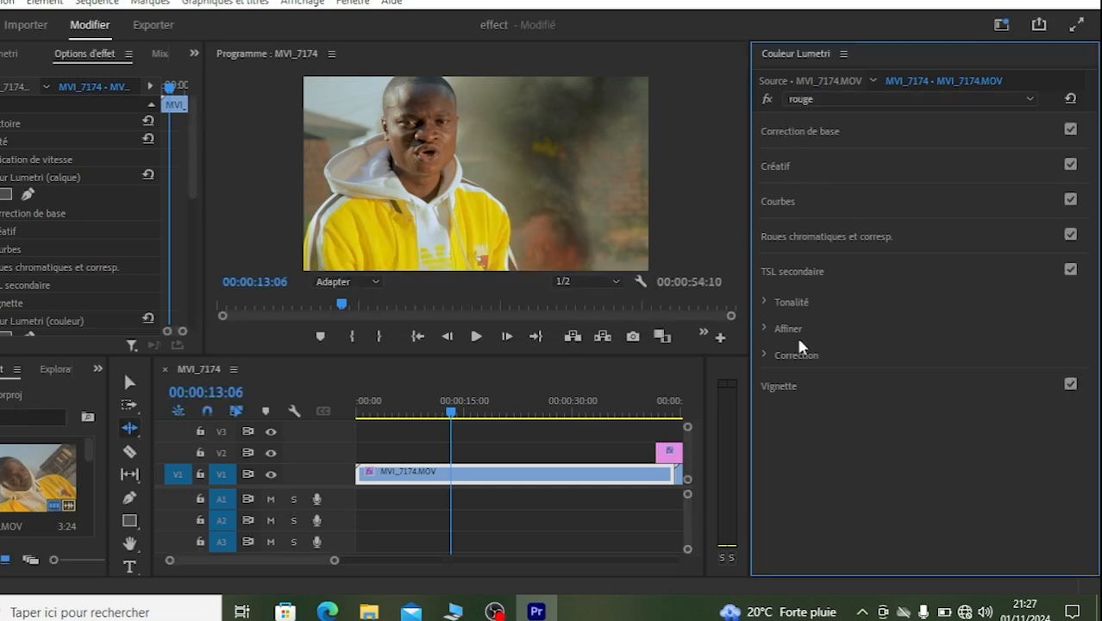
Step: Sample the red emblem on the jacket as the rouge effect's TSL secondaire key colour
{"action": "left_click", "coordinate": [762, 299]}
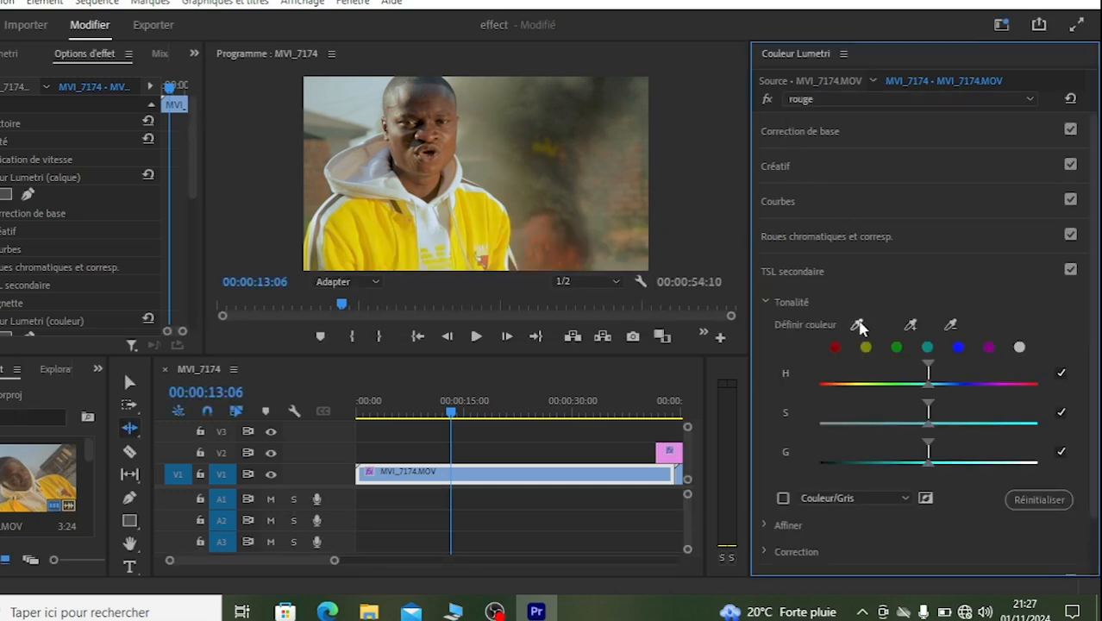
{"action": "left_click", "coordinate": [857, 324]}
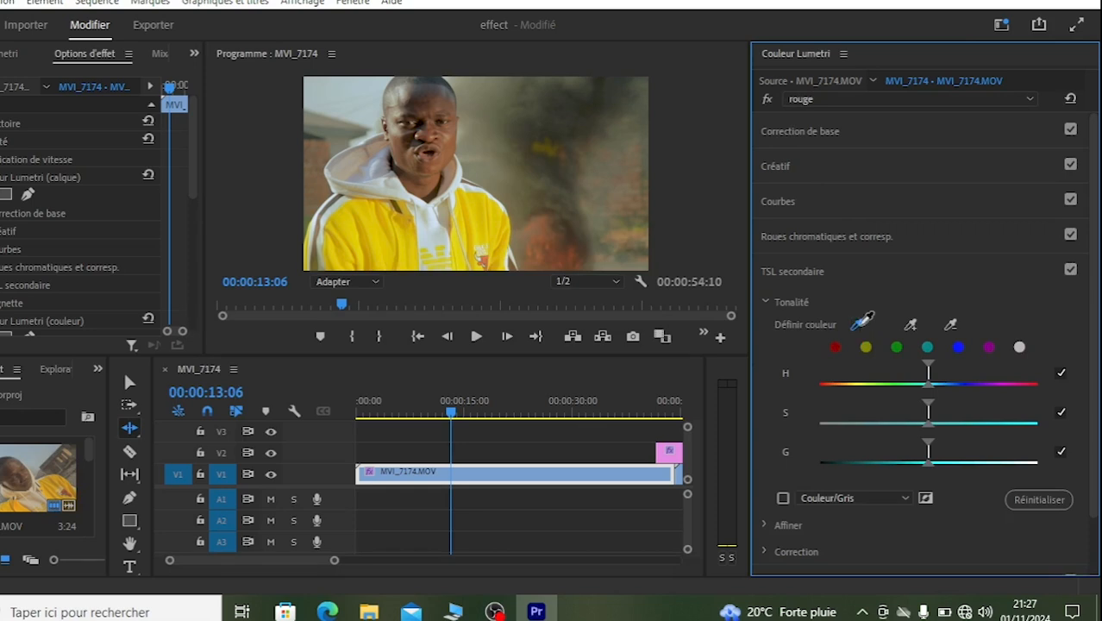
{"action": "left_click", "coordinate": [483, 257]}
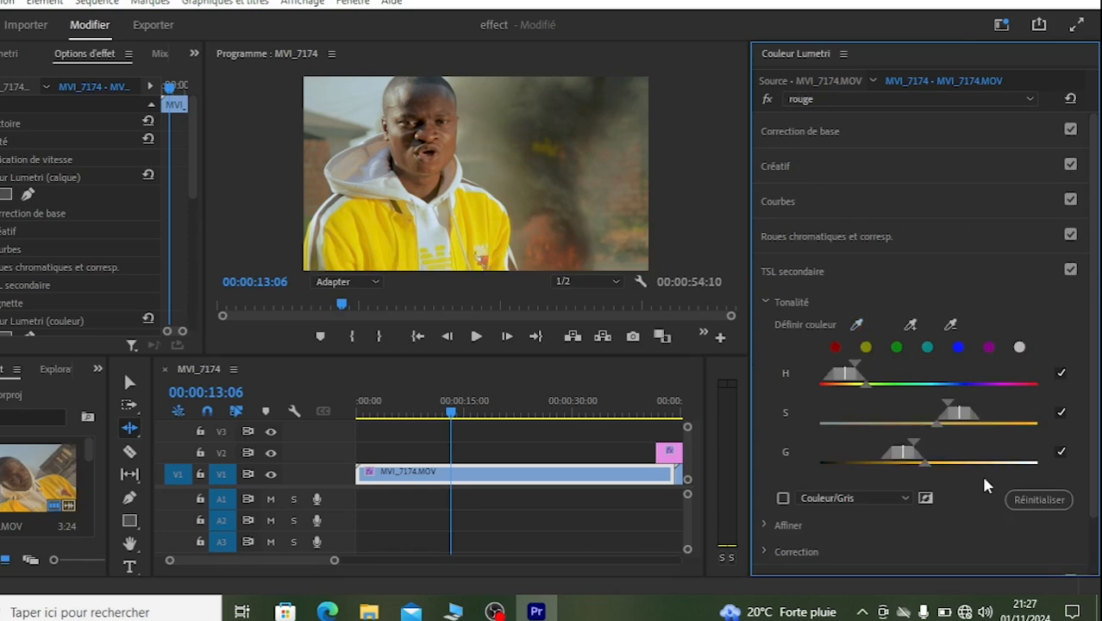
Step: Narrow the rouge key's hue range to the reds, widen its luminance range, and check the Couleur/Gris mask
{"action": "left_click_drag", "start_coordinate": [845, 372], "coordinate": [824, 379]}
{"action": "left_click_drag", "start_coordinate": [913, 443], "coordinate": [922, 443]}
{"action": "left_click_drag", "start_coordinate": [846, 385], "coordinate": [823, 384]}
{"action": "left_click_drag", "start_coordinate": [922, 441], "coordinate": [956, 439]}
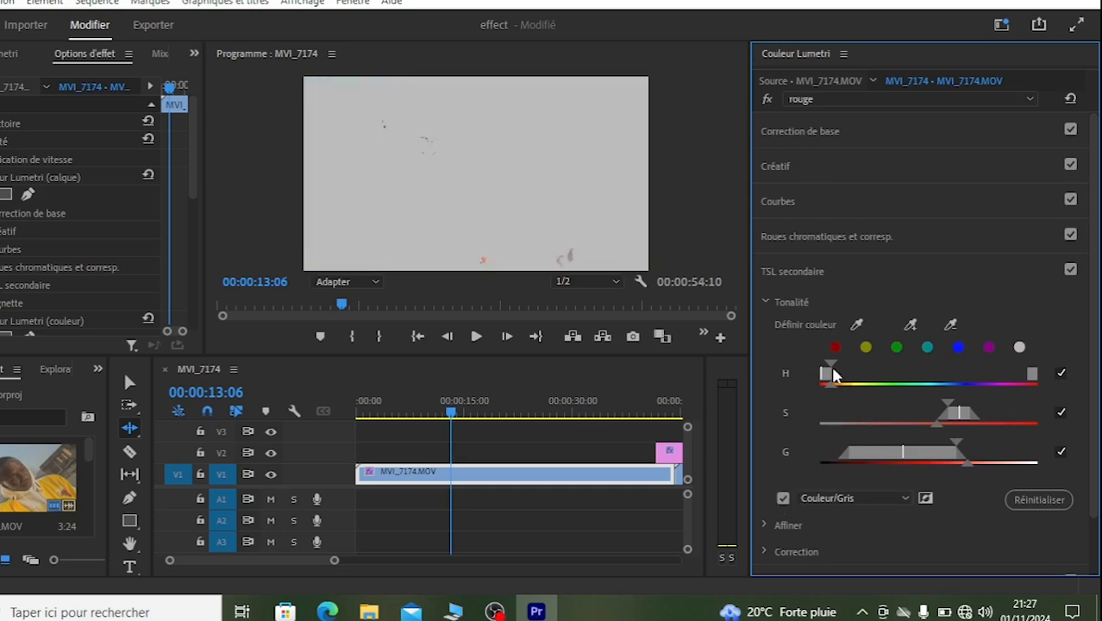
{"action": "left_click", "coordinate": [783, 498]}
{"action": "left_click", "coordinate": [783, 499]}
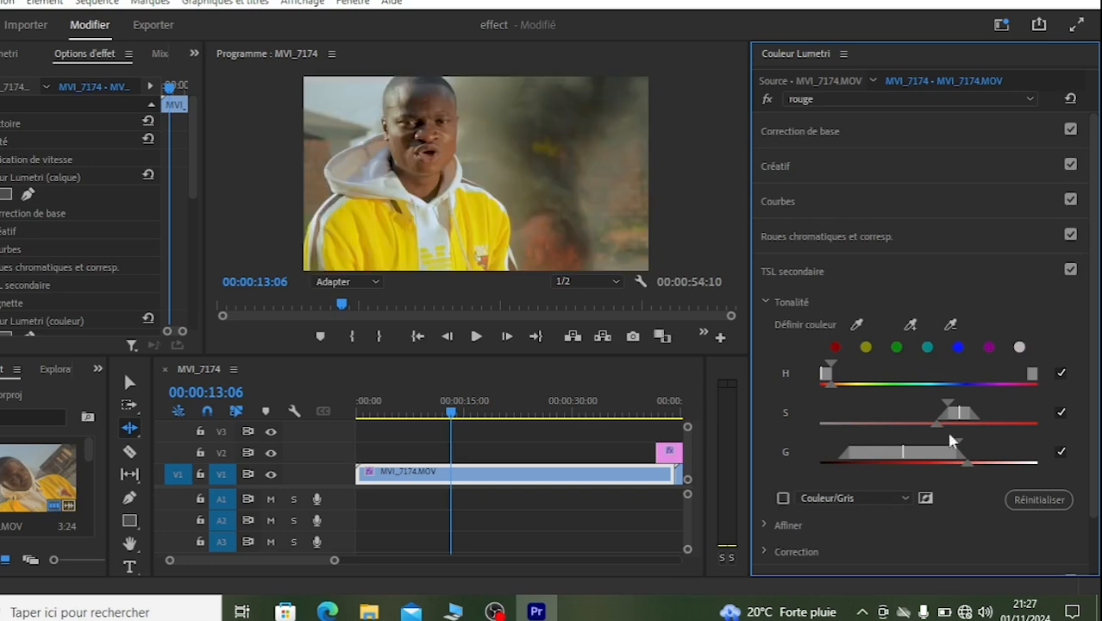
{"action": "left_click_drag", "start_coordinate": [958, 444], "coordinate": [994, 443]}
{"action": "left_click_drag", "start_coordinate": [946, 403], "coordinate": [912, 418]}
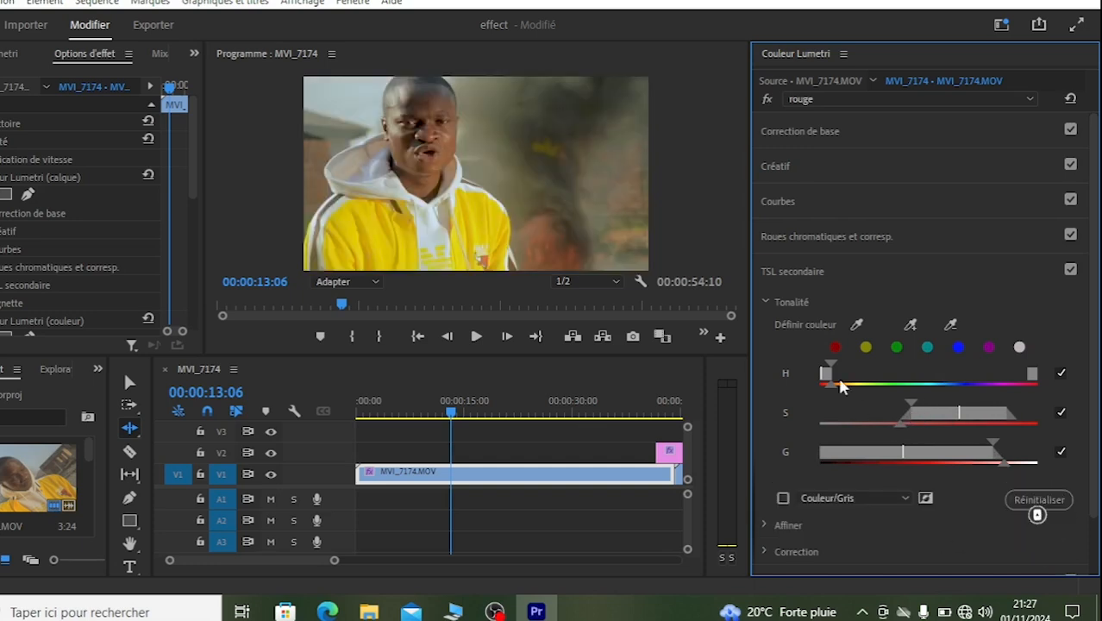
{"action": "mouse_move", "coordinate": [828, 370]}
{"action": "left_mouse_down"}
{"action": "mouse_move", "coordinate": [834, 386]}
{"action": "mouse_move", "coordinate": [834, 377]}
{"action": "mouse_move", "coordinate": [813, 379]}
{"action": "mouse_move", "coordinate": [825, 386]}
{"action": "left_mouse_up"}
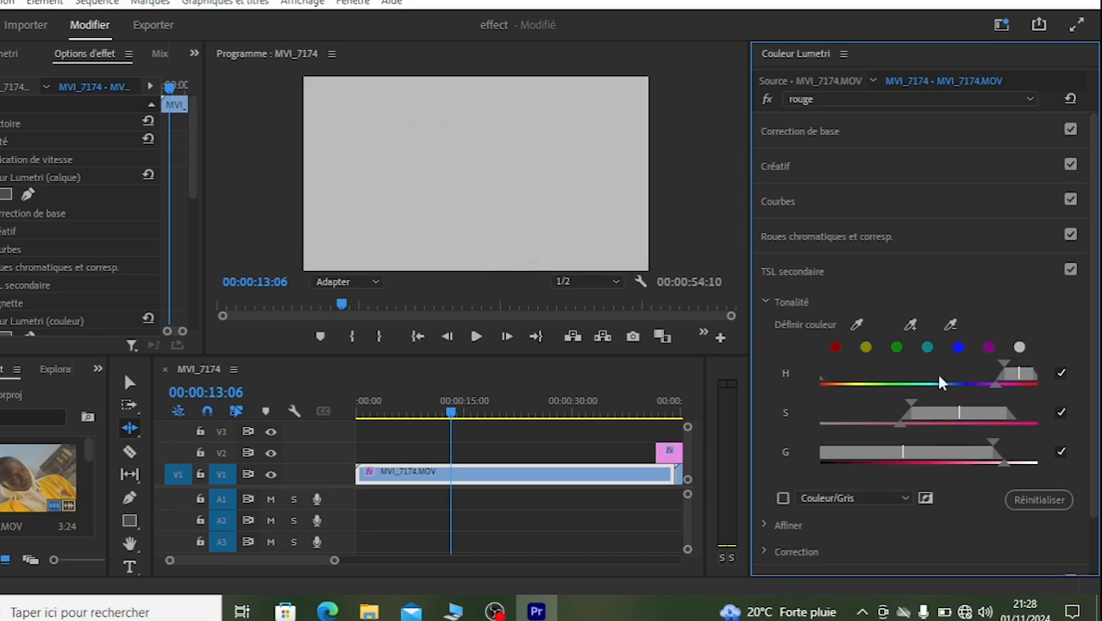
{"action": "key", "text": "ctrl+z"}
{"action": "key", "text": "ctrl+z"}
{"action": "key", "text": "ctrl+z"}
{"action": "key", "text": "ctrl+z"}
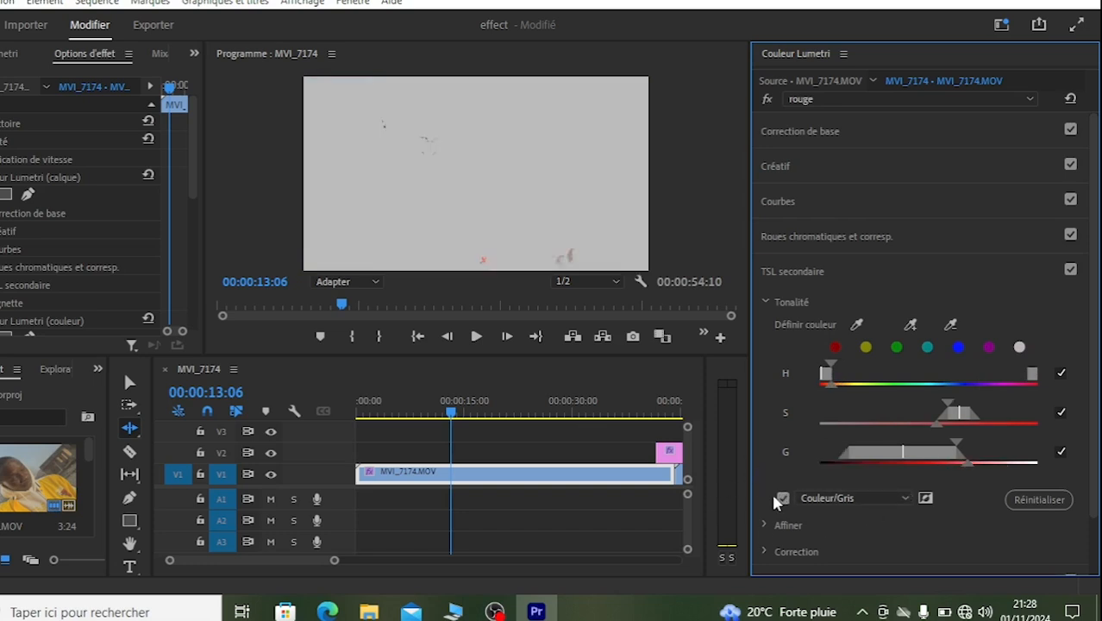
Step: Set the rouge key's Flou to about 7,2 in the Affiner settings, and collapse that section
{"action": "left_click", "coordinate": [763, 299]}
{"action": "left_click", "coordinate": [762, 327]}
{"action": "left_click_drag", "start_coordinate": [886, 373], "coordinate": [892, 374]}
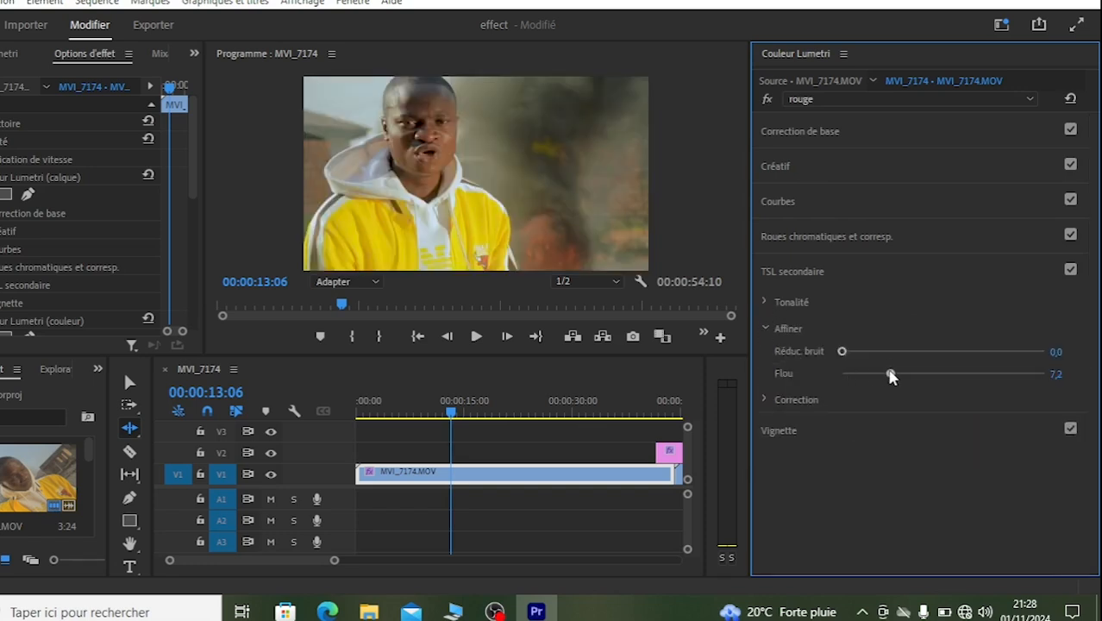
{"action": "left_click", "coordinate": [761, 327]}
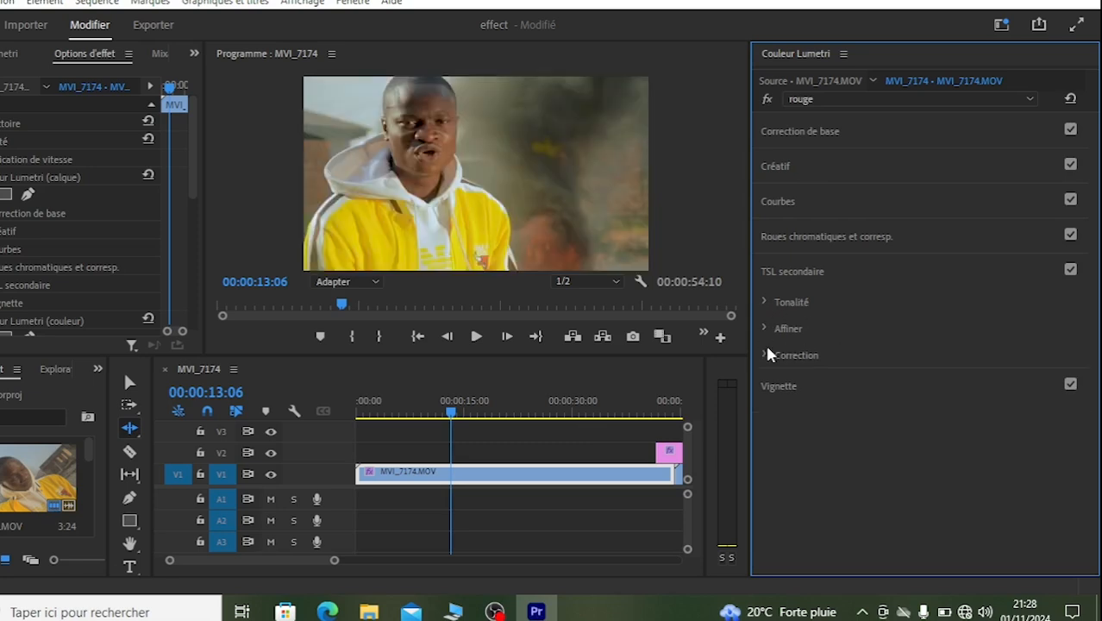
Step: Raise the rouge effect's Correction saturation to about 159,7 and collapse the section
{"action": "left_click", "coordinate": [762, 354]}
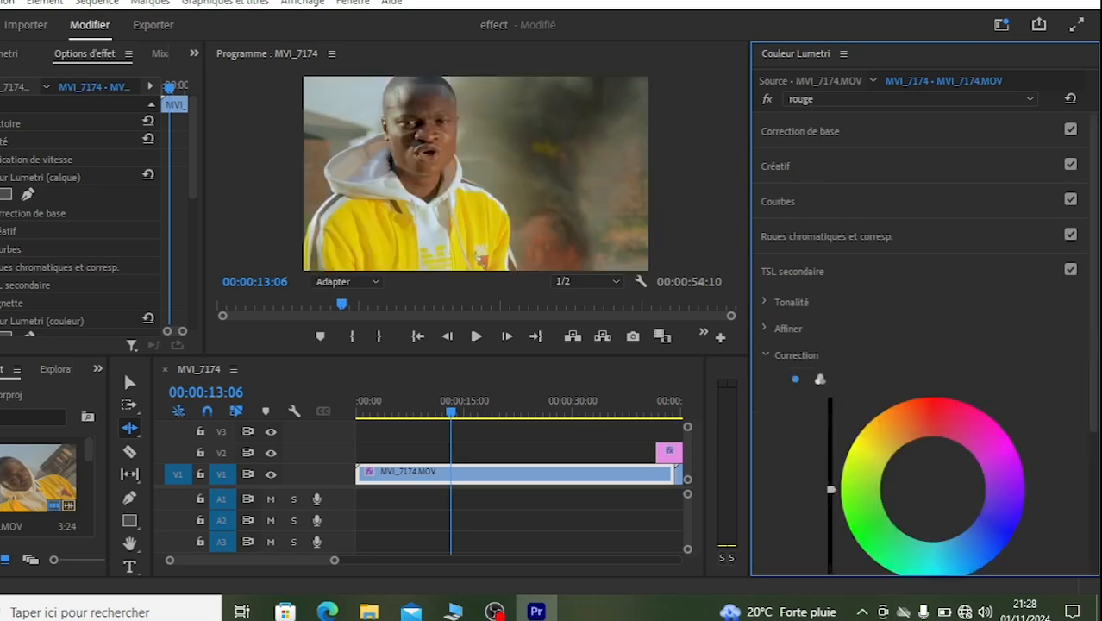
{"action": "scroll", "coordinate": [1093, 339], "scroll_direction": "down", "scroll_amount": 3}
{"action": "left_click", "coordinate": [1003, 488]}
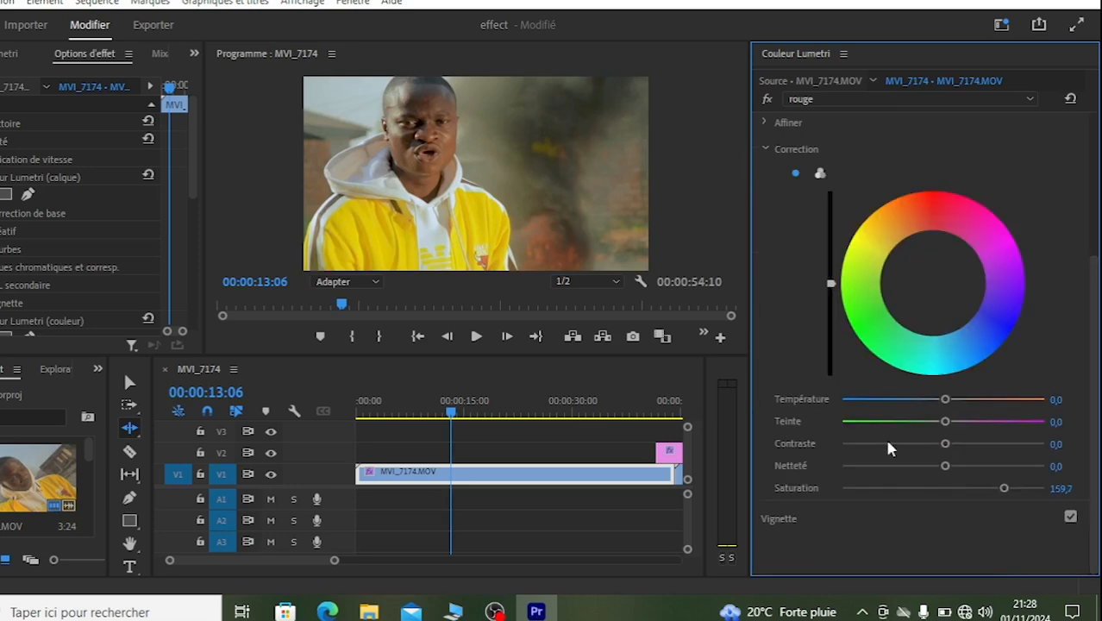
{"action": "left_click", "coordinate": [764, 149]}
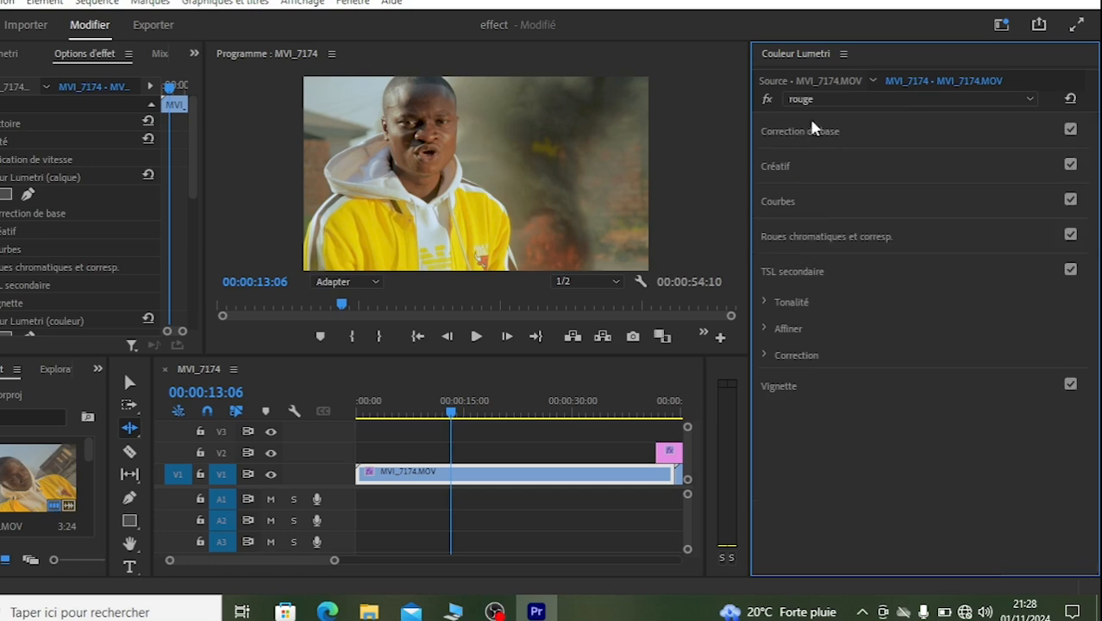
Step: Switch to the calque effect and lower its TSL secondaire Correction saturation to about 60,5
{"action": "left_click", "coordinate": [817, 99]}
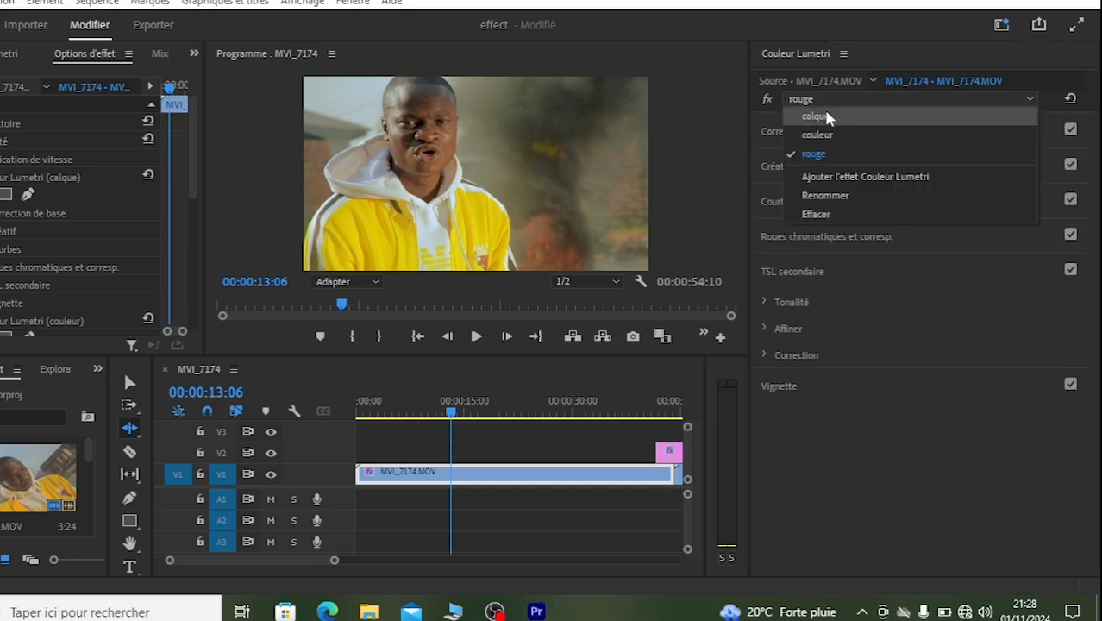
{"action": "left_click", "coordinate": [825, 116]}
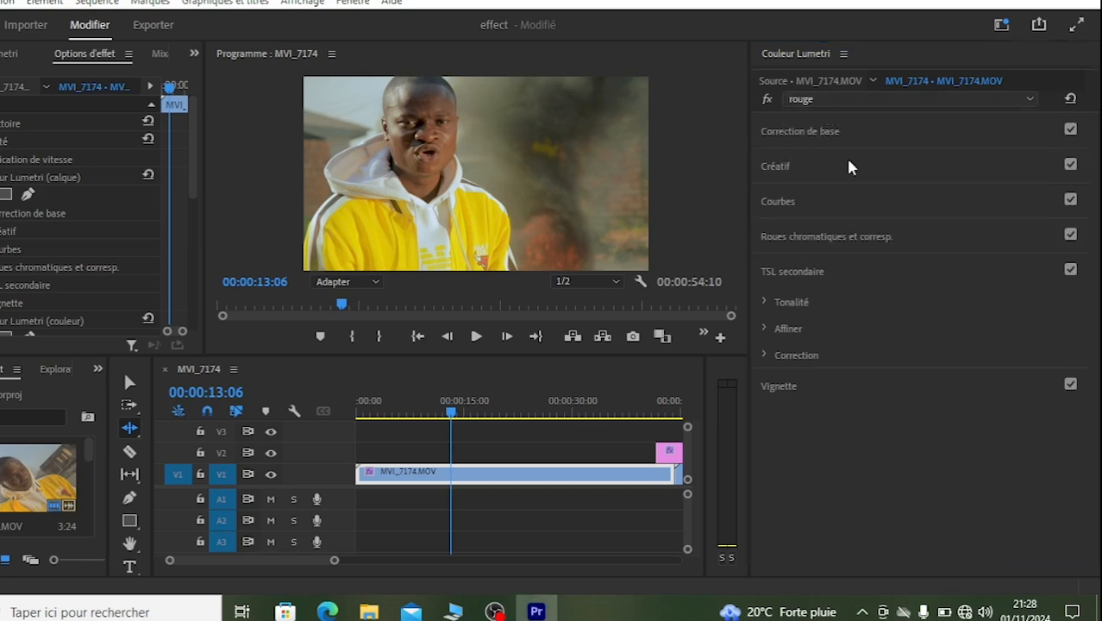
{"action": "left_click", "coordinate": [763, 352]}
{"action": "scroll", "coordinate": [1096, 287], "scroll_direction": "down", "scroll_amount": 3}
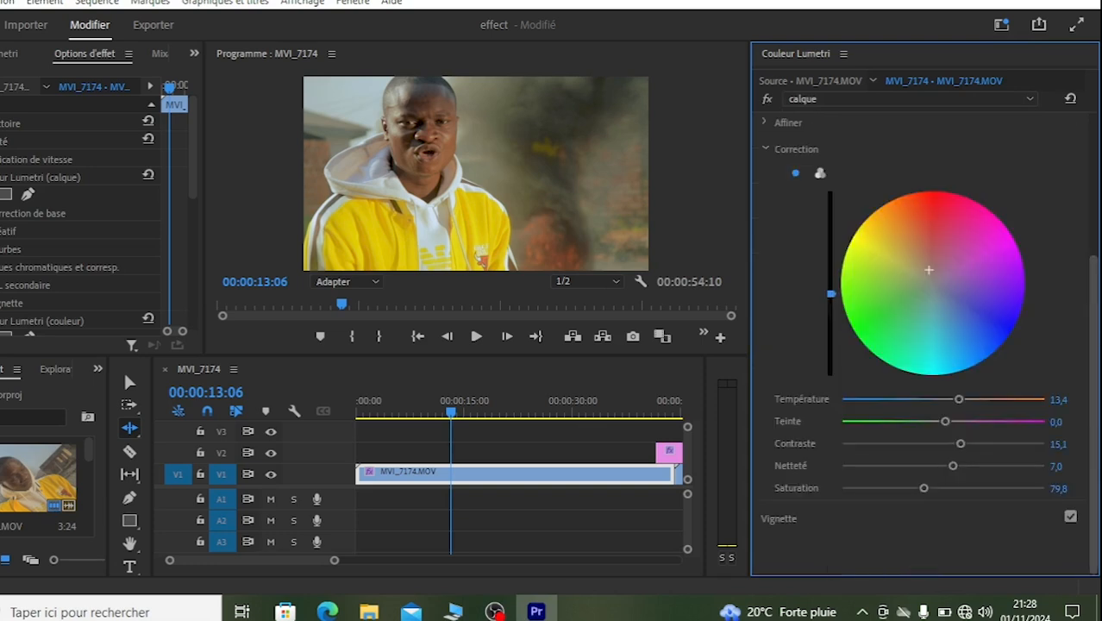
{"action": "left_click", "coordinate": [897, 488]}
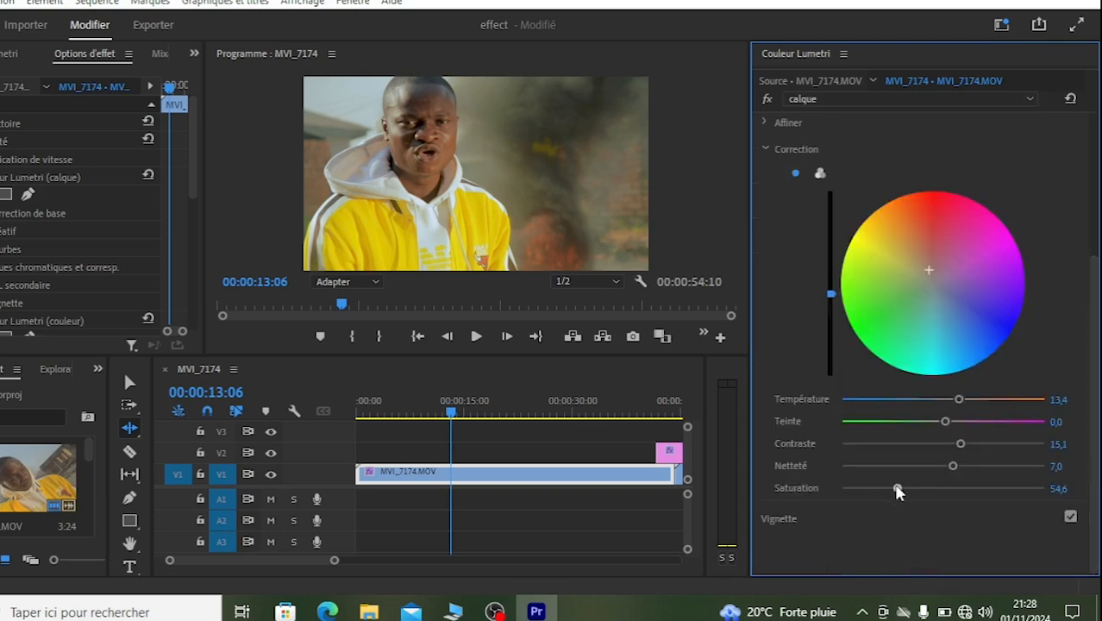
{"action": "left_click_drag", "start_coordinate": [897, 490], "coordinate": [903, 491]}
{"action": "left_click", "coordinate": [763, 149]}
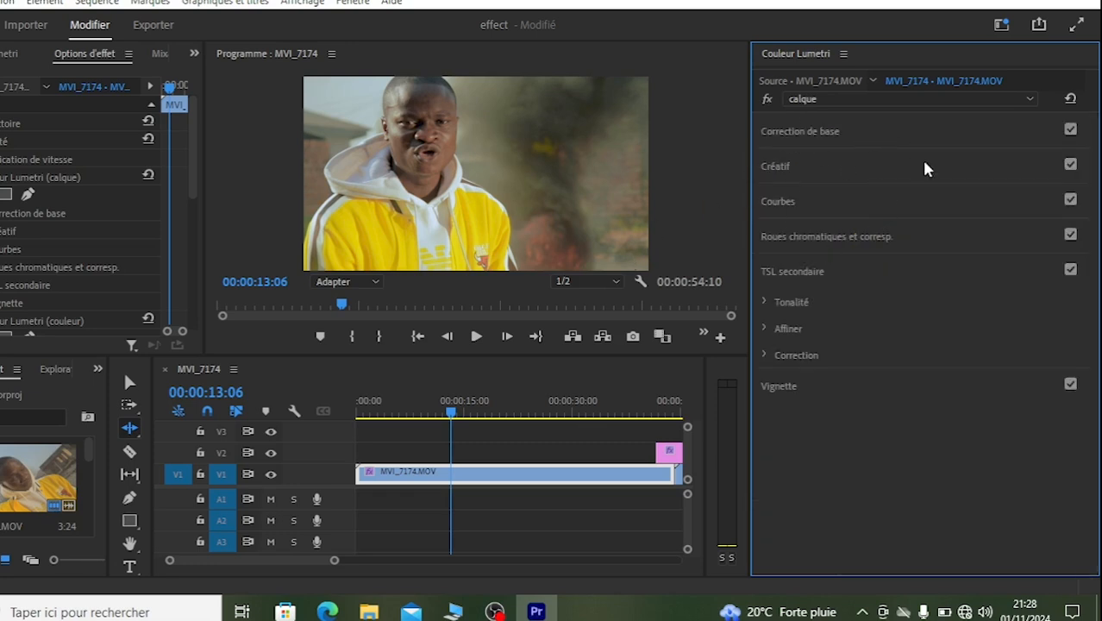
Step: Sample the background beside the man for calque's Teinte ou saturation curve and lower the resulting yellow point slightly
{"action": "left_click", "coordinate": [778, 202]}
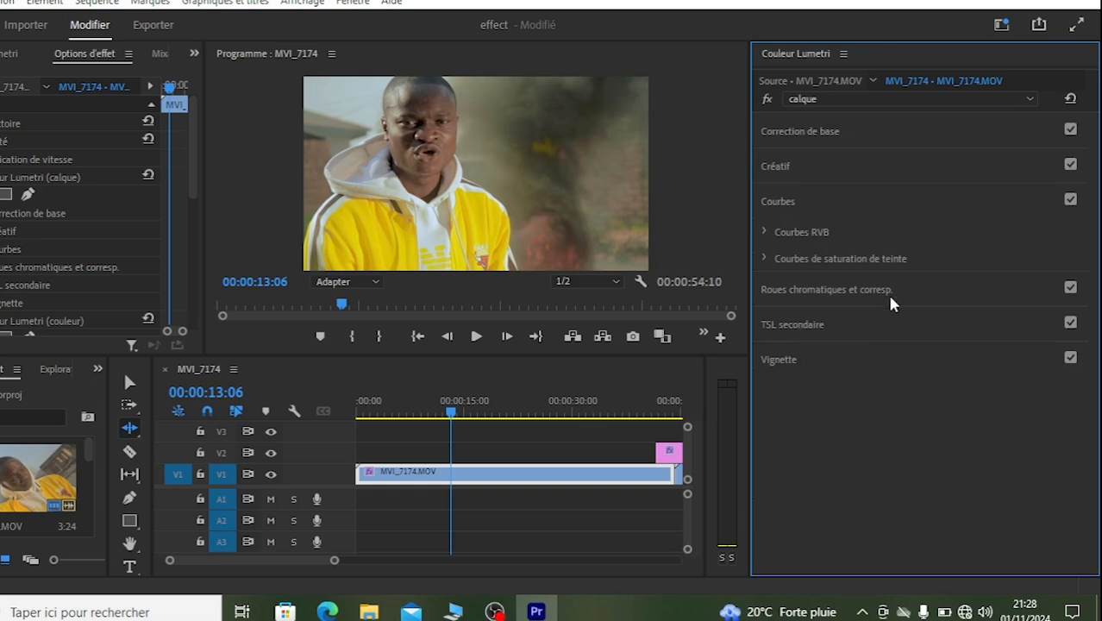
{"action": "left_click", "coordinate": [763, 258]}
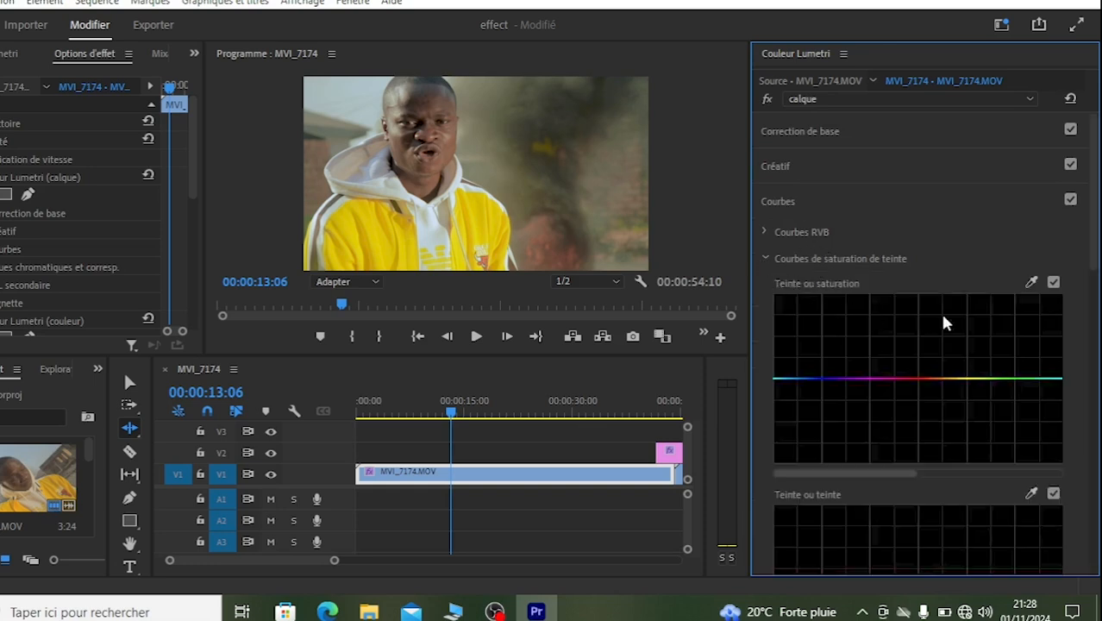
{"action": "left_click", "coordinate": [1031, 282]}
{"action": "left_click", "coordinate": [640, 215]}
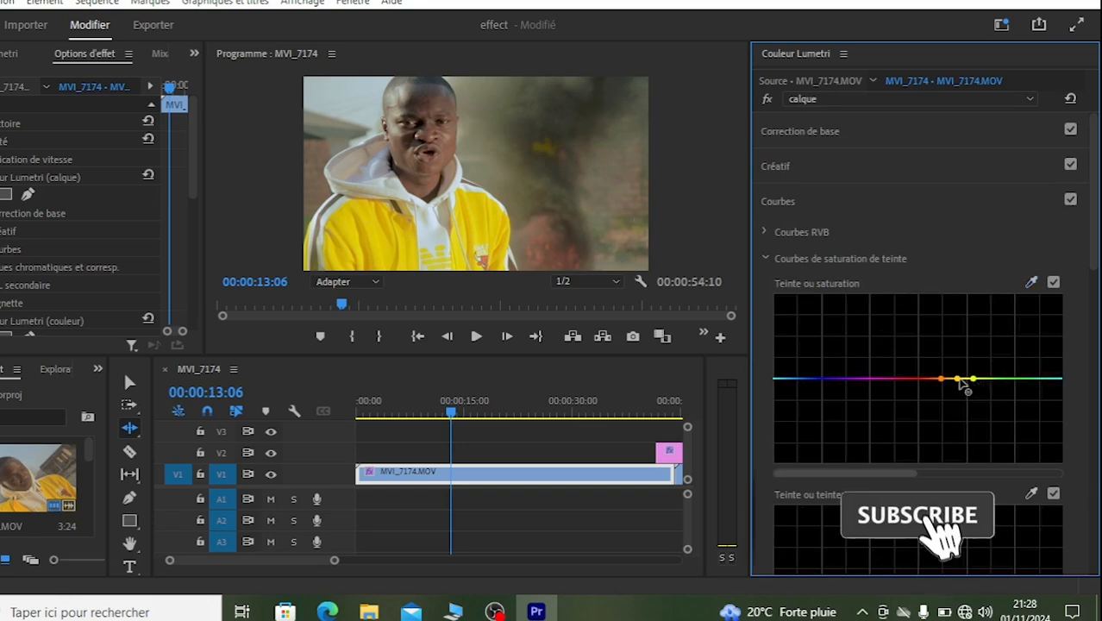
{"action": "left_click_drag", "start_coordinate": [956, 379], "coordinate": [957, 393]}
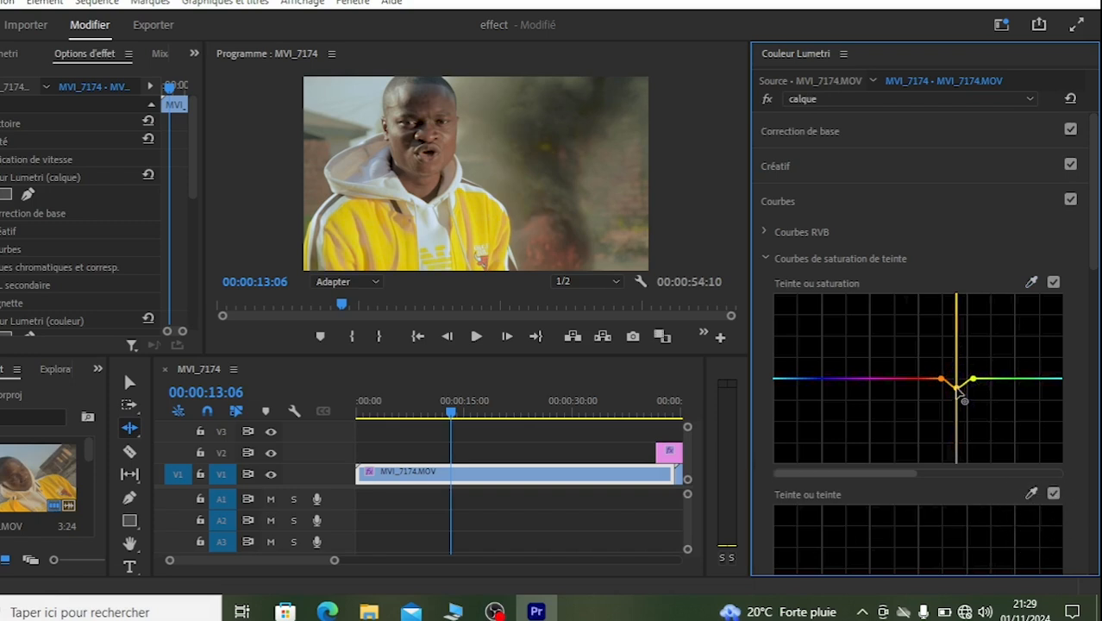
Step: Add points in the yellow-green range of the Teinte ou saturation curve and raise the saturation between them
{"action": "left_click", "coordinate": [1031, 284]}
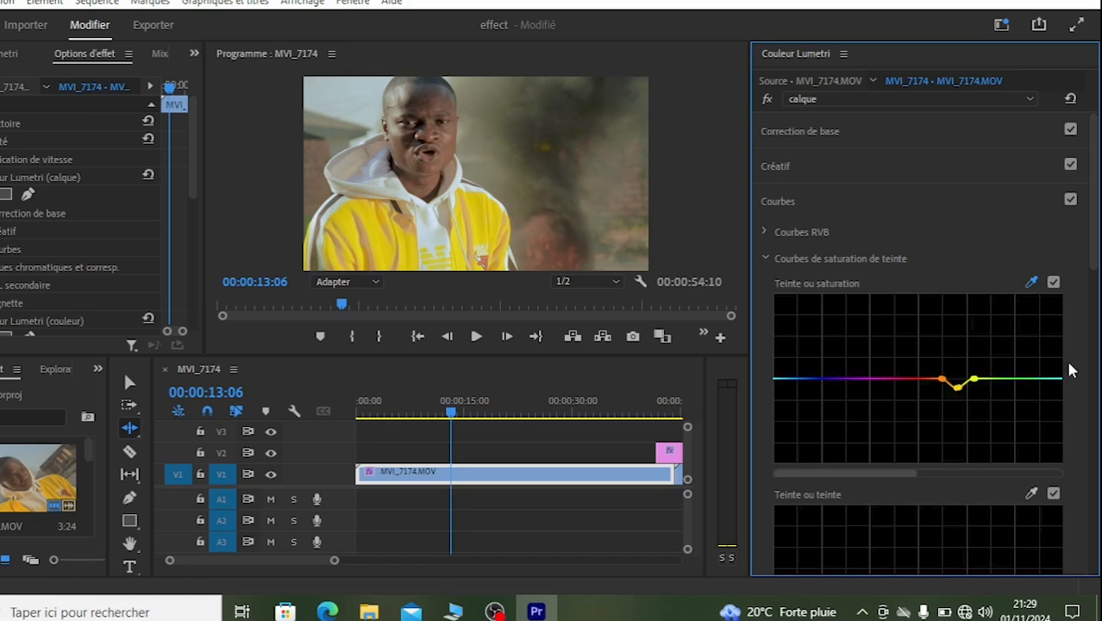
{"action": "left_click", "coordinate": [976, 379]}
{"action": "left_click", "coordinate": [1005, 379]}
{"action": "left_click_drag", "start_coordinate": [981, 378], "coordinate": [989, 362]}
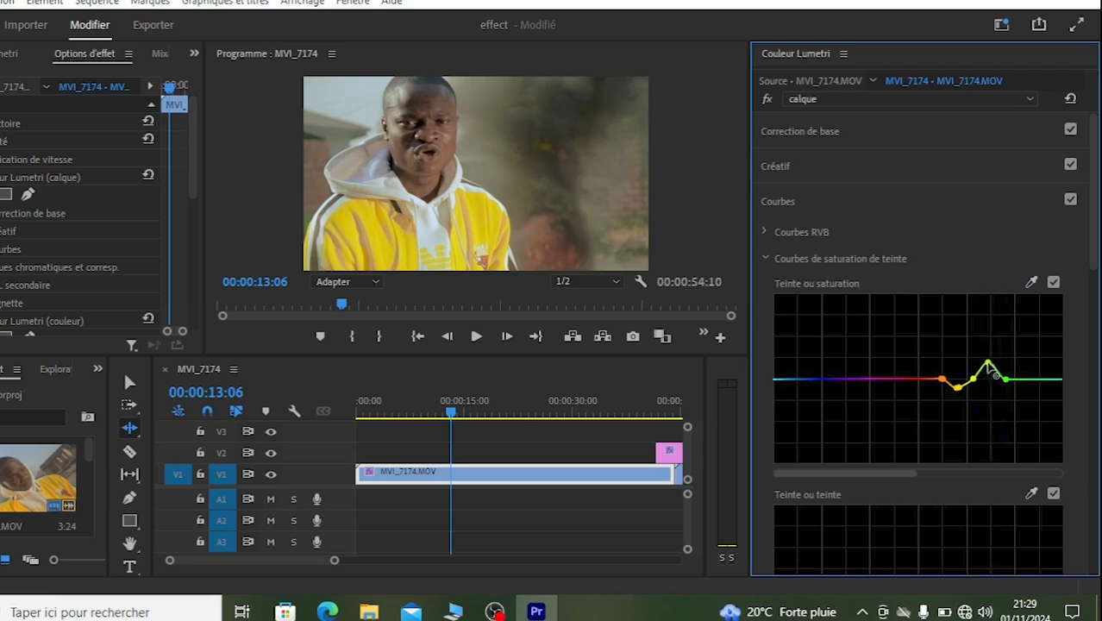
Step: Sample the reddish area of the background for the Teinte ou saturation curve and fine-tune its orange and yellow points
{"action": "scroll", "coordinate": [1093, 279], "scroll_direction": "down", "scroll_amount": 1}
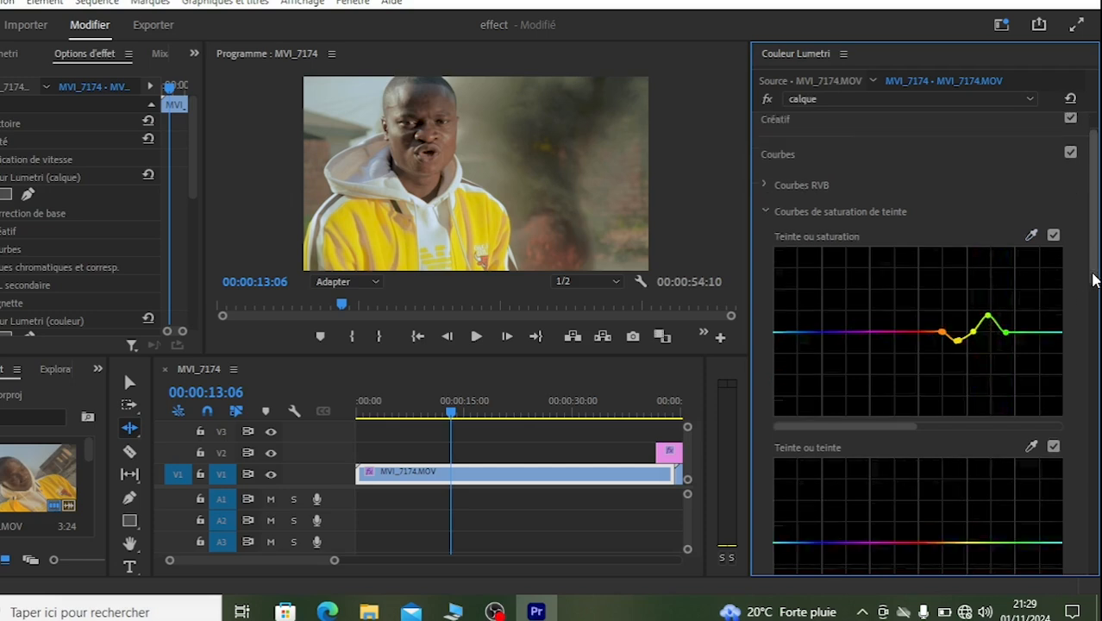
{"action": "left_click", "coordinate": [1031, 234]}
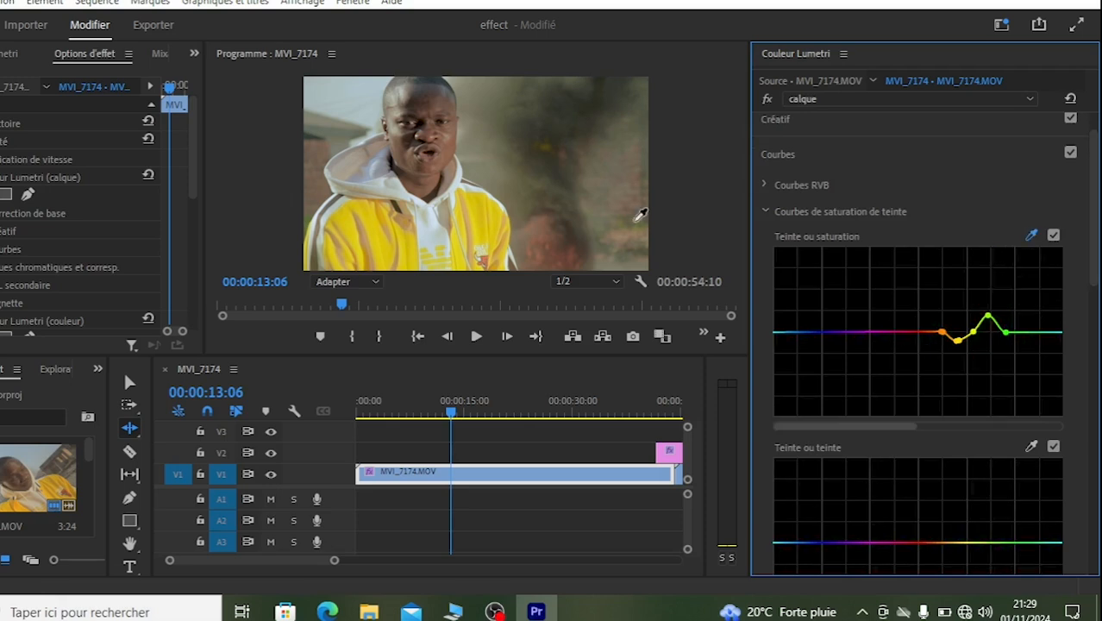
{"action": "left_click", "coordinate": [572, 250]}
{"action": "mouse_move", "coordinate": [931, 331]}
{"action": "left_mouse_down"}
{"action": "mouse_move", "coordinate": [930, 322]}
{"action": "mouse_move", "coordinate": [933, 334]}
{"action": "left_mouse_up"}
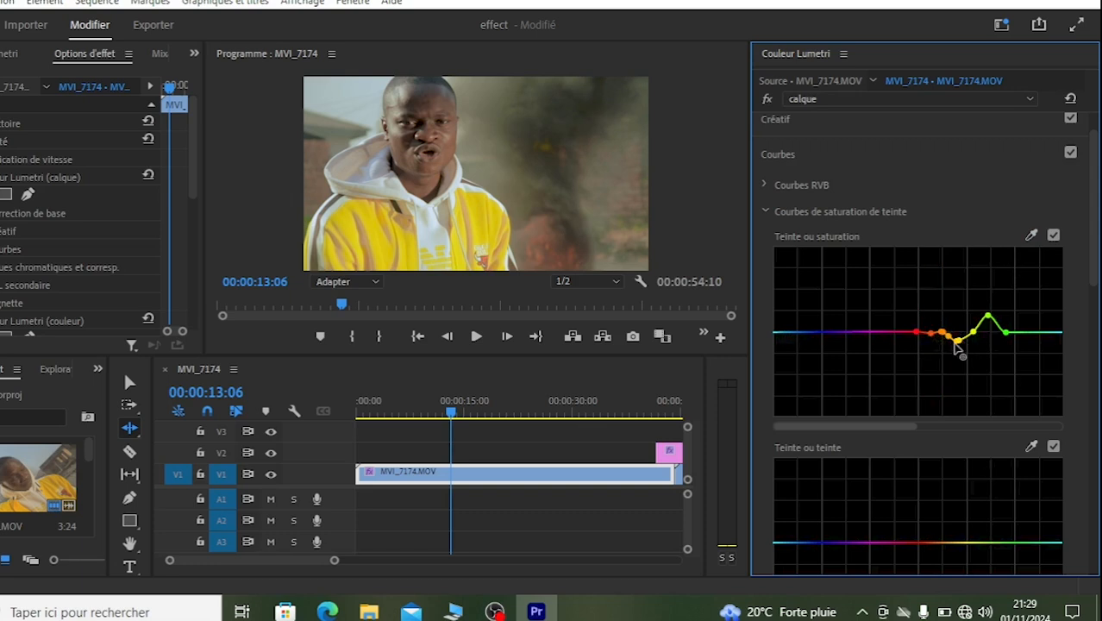
{"action": "mouse_move", "coordinate": [955, 335]}
{"action": "left_mouse_down"}
{"action": "mouse_move", "coordinate": [961, 350]}
{"action": "mouse_move", "coordinate": [968, 343]}
{"action": "left_mouse_up"}
Step: Collapse the calque, couleur and rouge Lumetri effects in the clip's effect options
{"action": "left_click", "coordinate": [1, 177]}
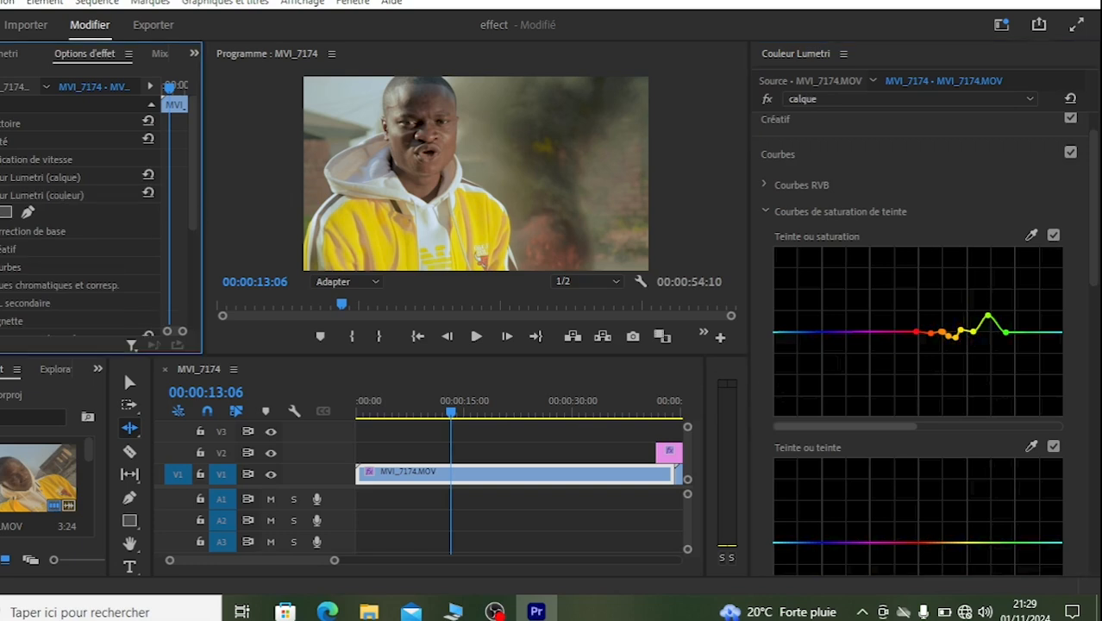
{"action": "left_click", "coordinate": [1, 196]}
{"action": "left_click", "coordinate": [1, 214]}
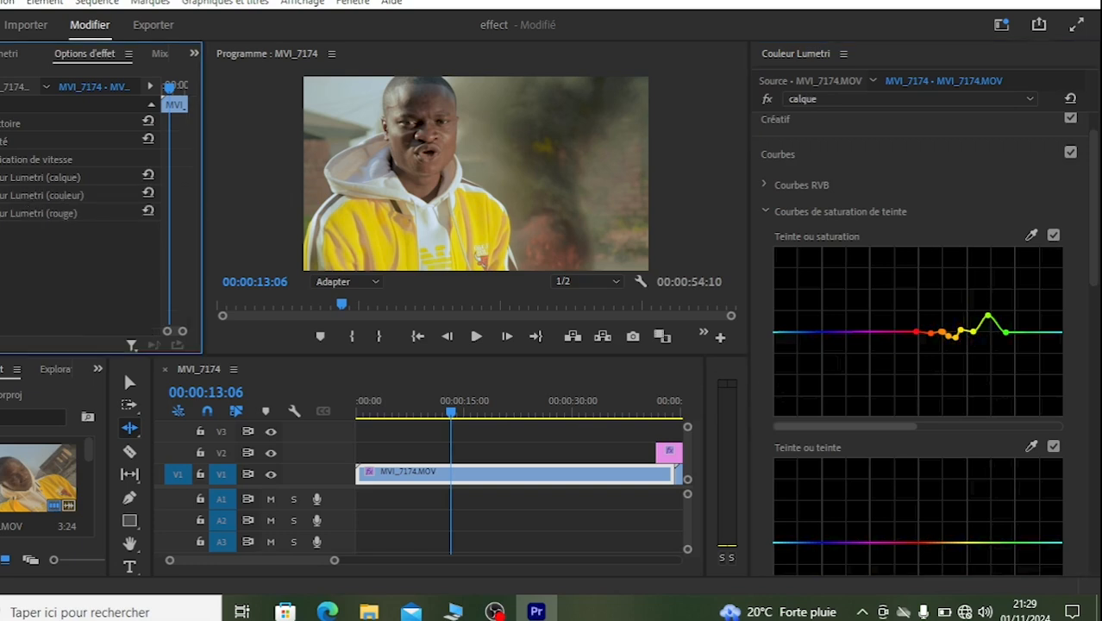
Step: Play the graded clip from about six seconds in to check the look
{"action": "left_click", "coordinate": [426, 319]}
{"action": "left_click", "coordinate": [395, 393]}
{"action": "key", "text": "space"}
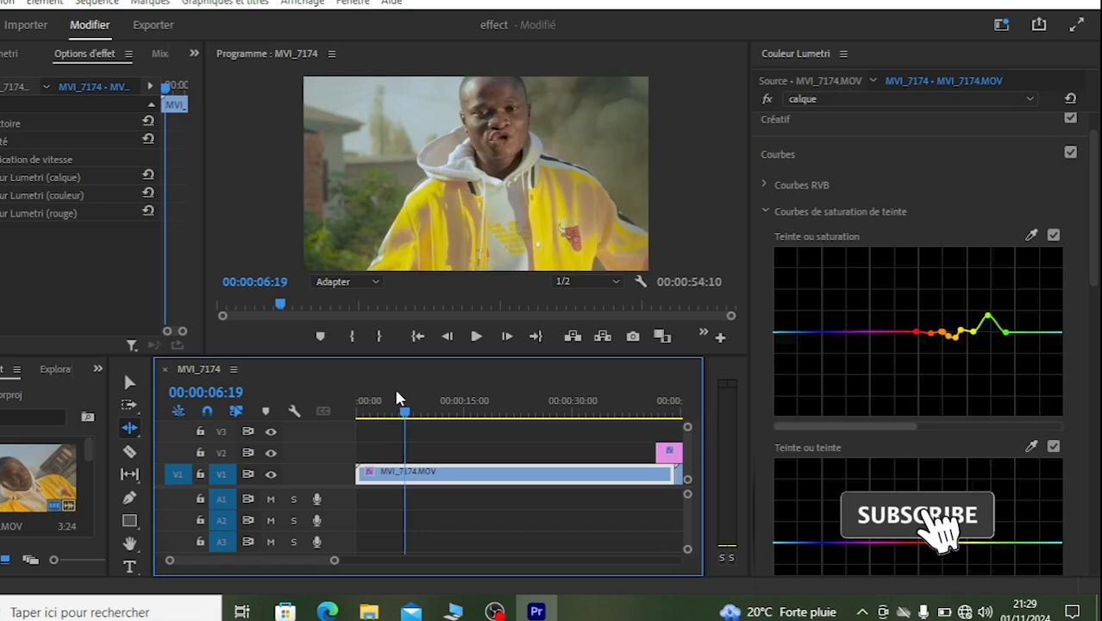
{"action": "key", "text": "space"}
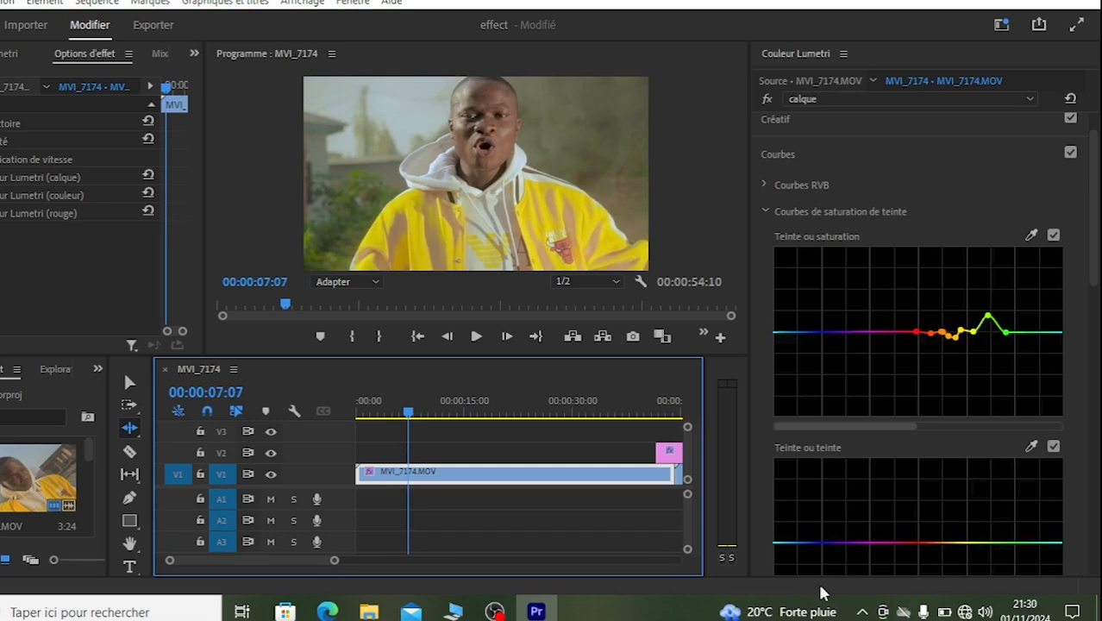
Step: Raise the calque effect's TSL secondaire Correction saturation to about 79,0
{"action": "left_click", "coordinate": [799, 116]}
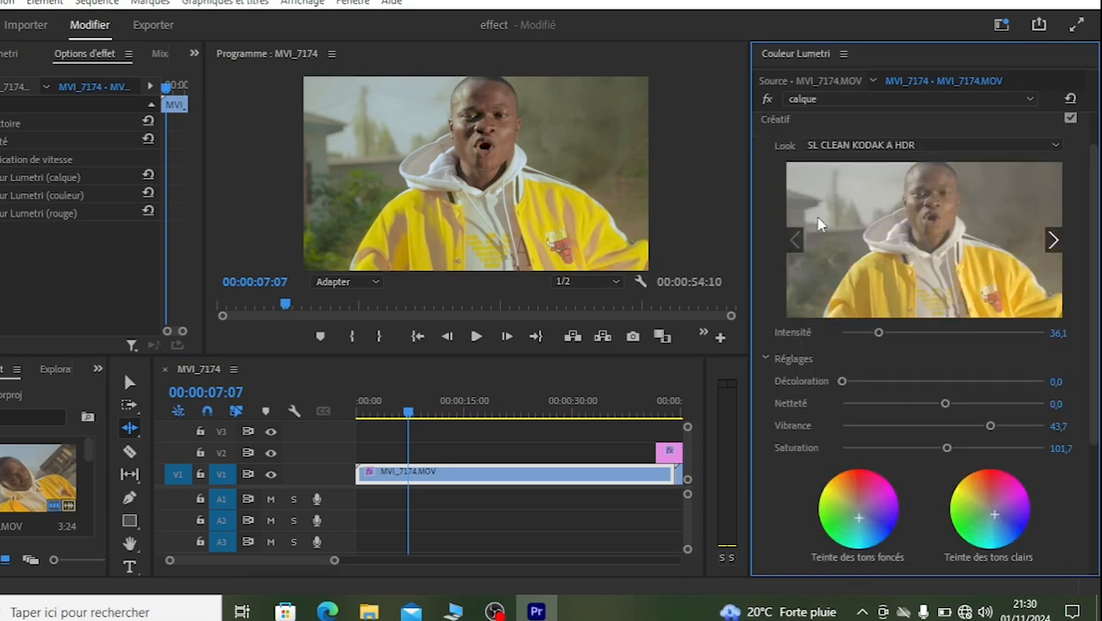
{"action": "left_click", "coordinate": [784, 128]}
{"action": "left_click", "coordinate": [765, 357]}
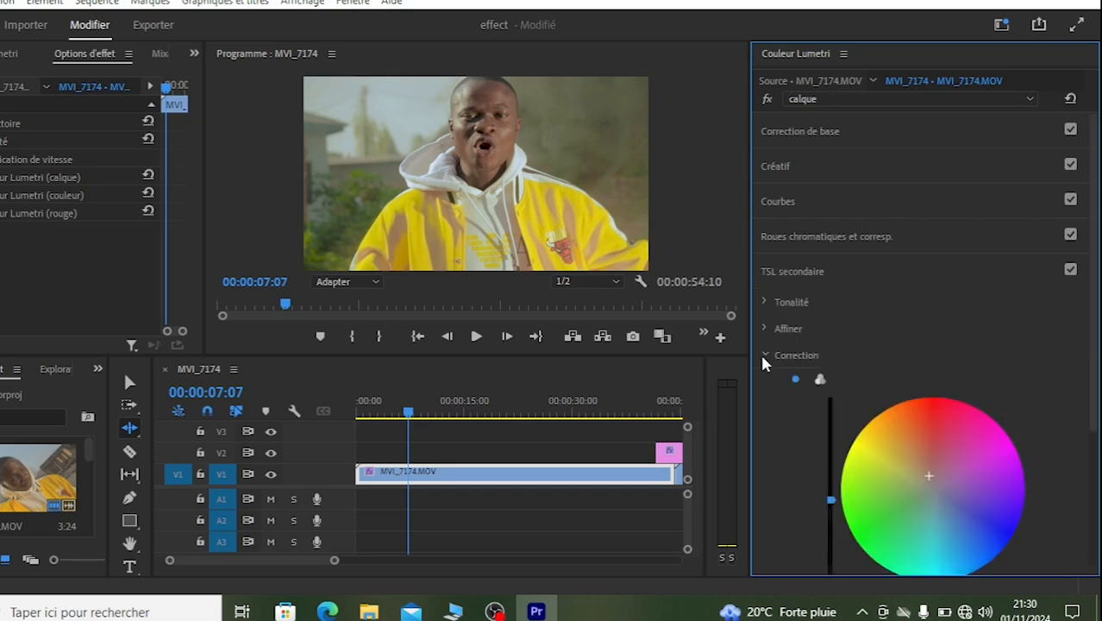
{"action": "left_click_drag", "start_coordinate": [1095, 353], "coordinate": [1097, 501]}
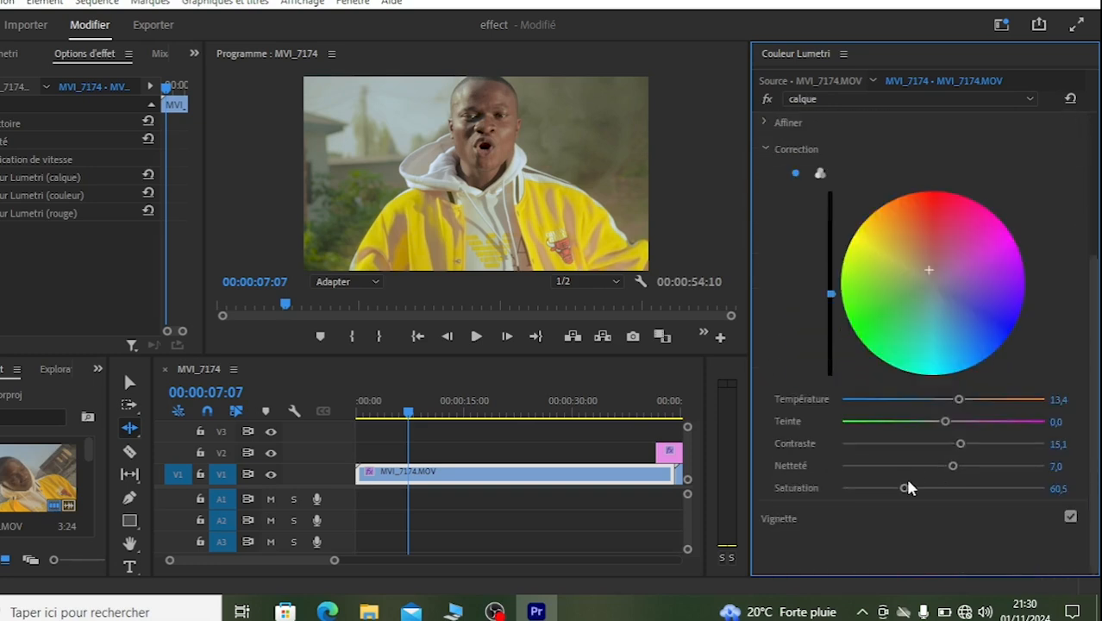
{"action": "left_click_drag", "start_coordinate": [912, 488], "coordinate": [922, 492]}
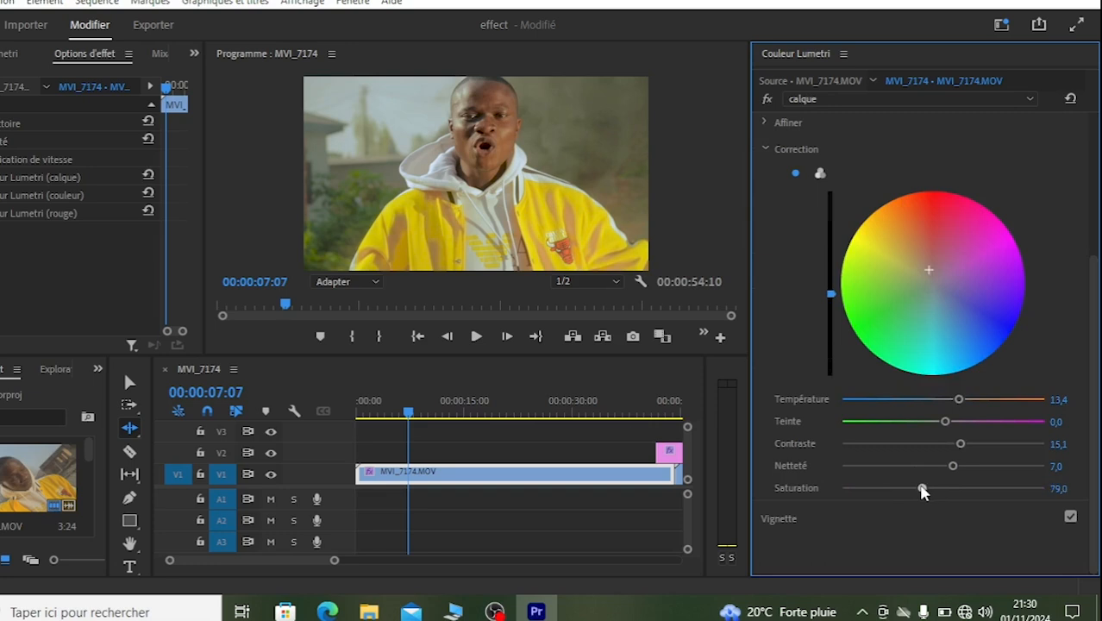
Step: Play the clip on to about 00:00:09:10 to review the adjusted saturation
{"action": "key", "text": "space"}
{"action": "key", "text": "space"}
{"action": "key", "text": "space"}
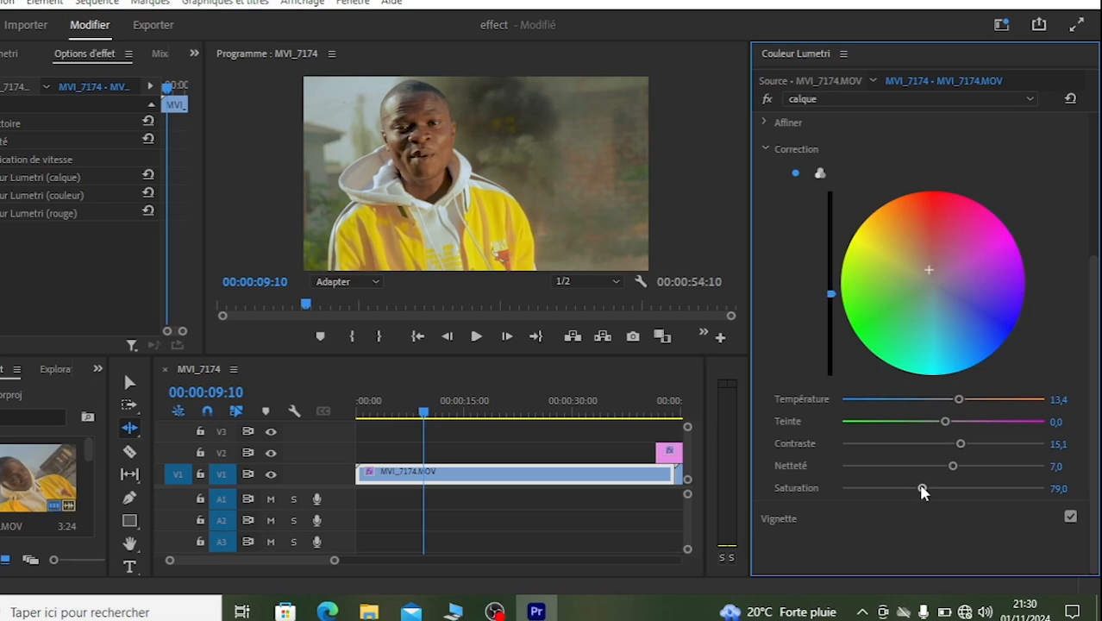
Step: Activate the Selection tool and zoom the timeline out to about two and a half minutes
{"action": "key", "text": "v"}
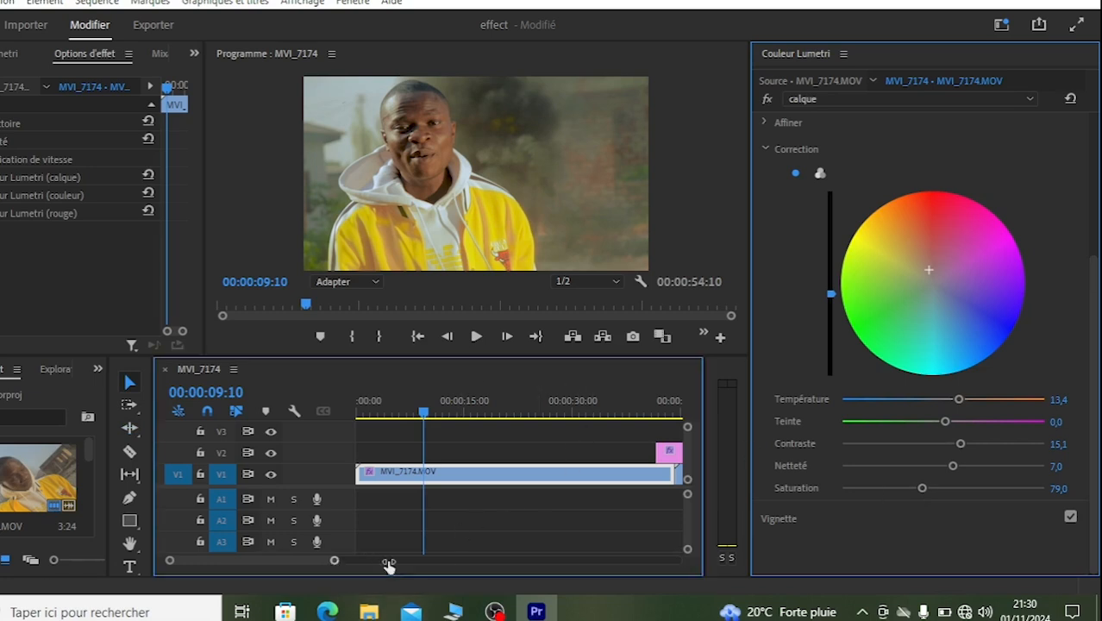
{"action": "left_click_drag", "start_coordinate": [389, 562], "coordinate": [447, 562]}
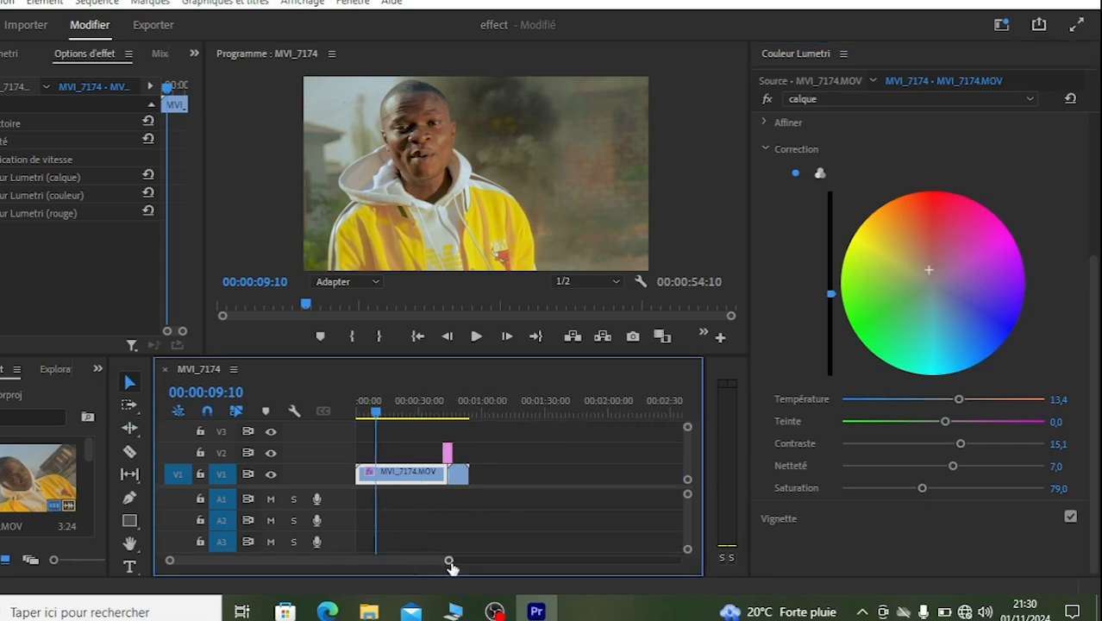